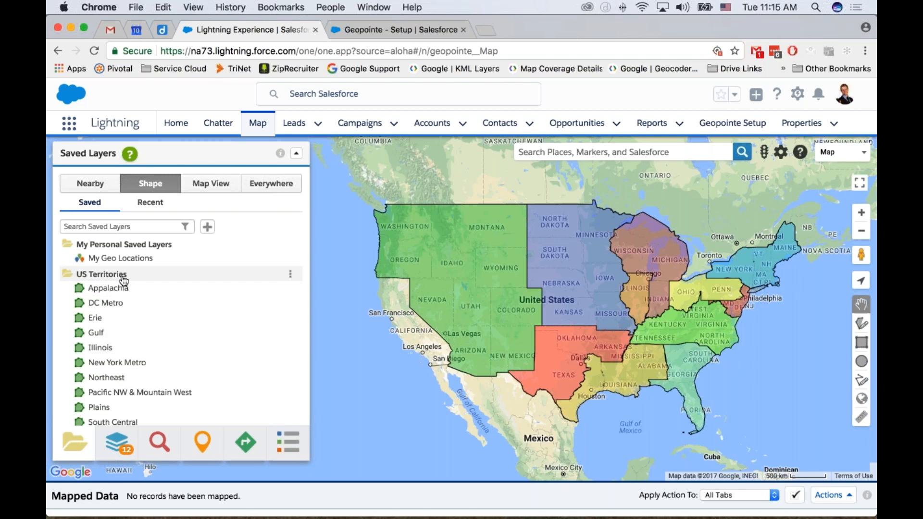
Browse the saved layers by record type and the territory shapes inside the US Territories folder
click(124, 279)
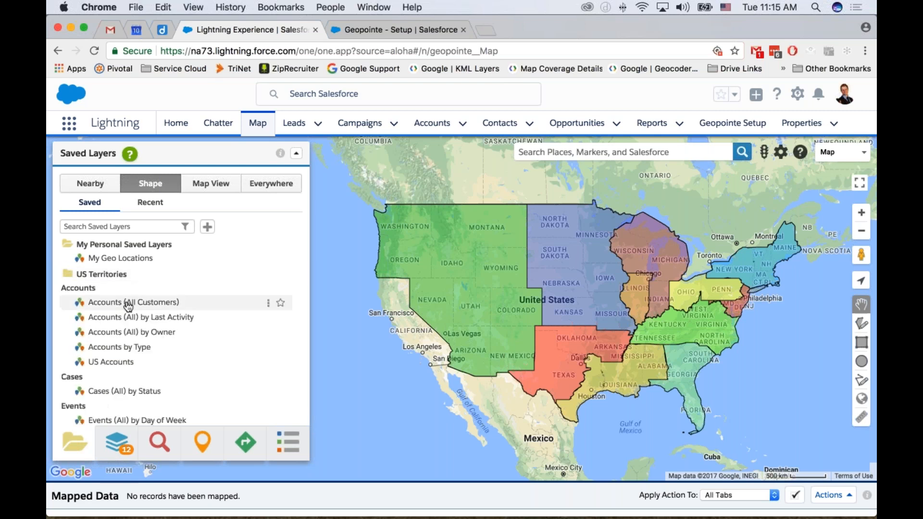
scroll(114, 331, down, 5)
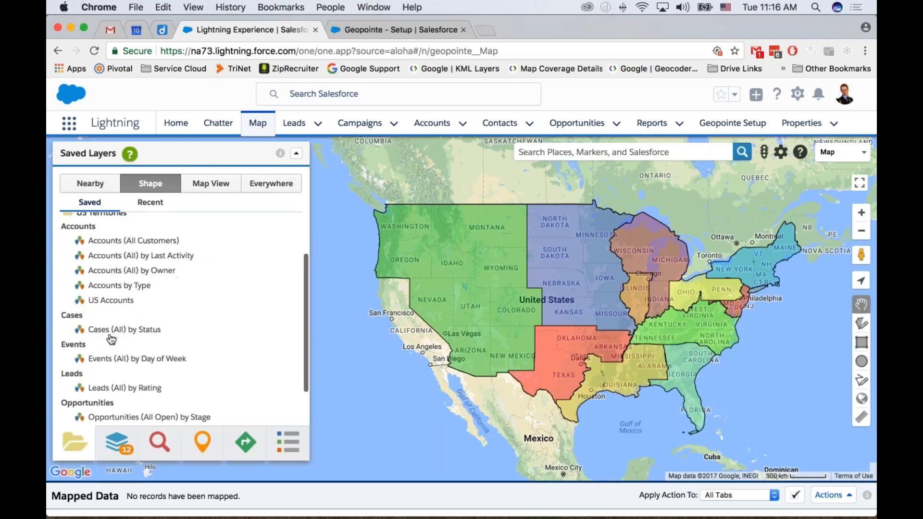
scroll(113, 323, up, 5)
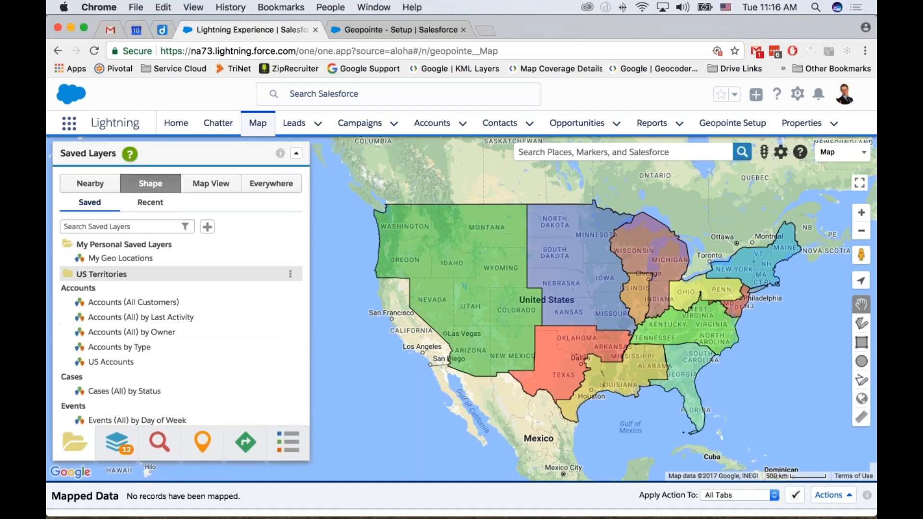
click(101, 277)
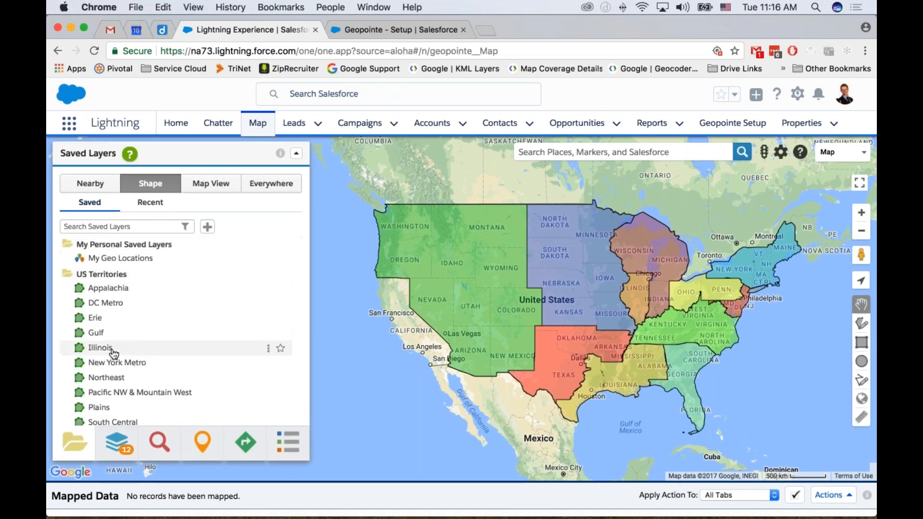
scroll(109, 350, down, 4)
scroll(109, 336, up, 3)
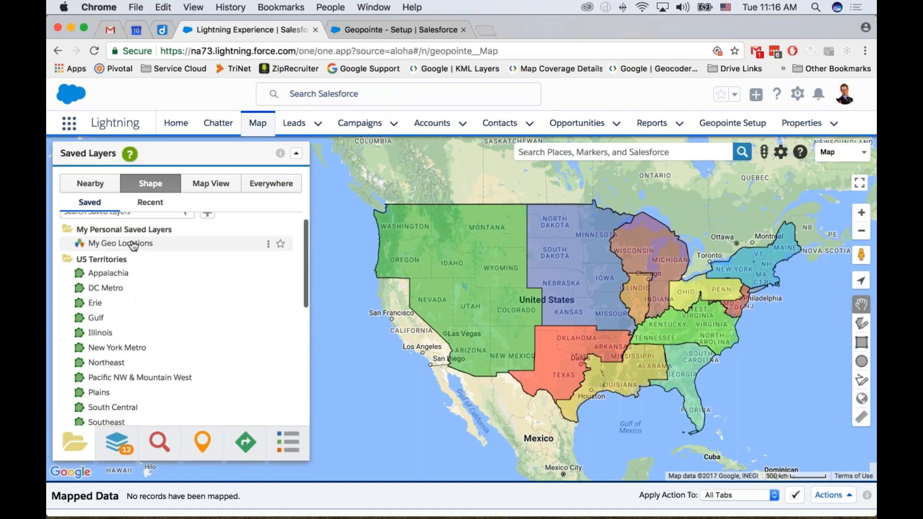
click(290, 259)
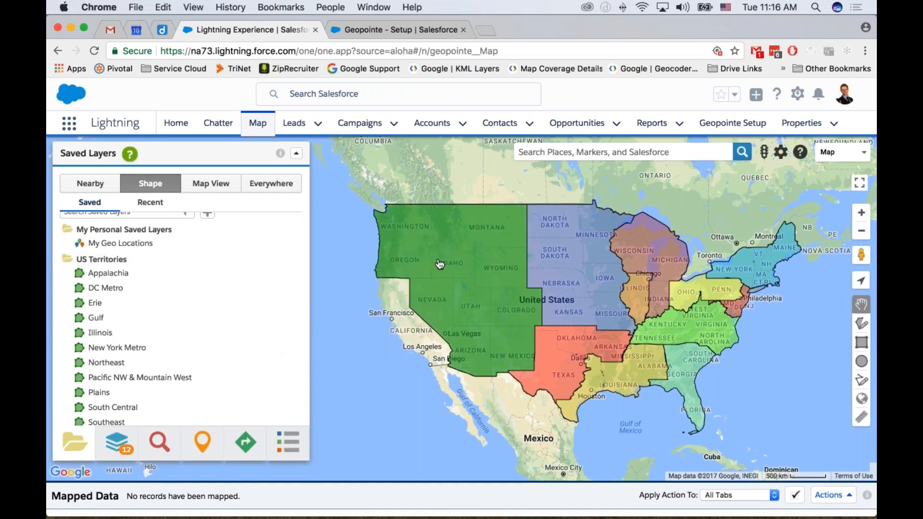
click(268, 377)
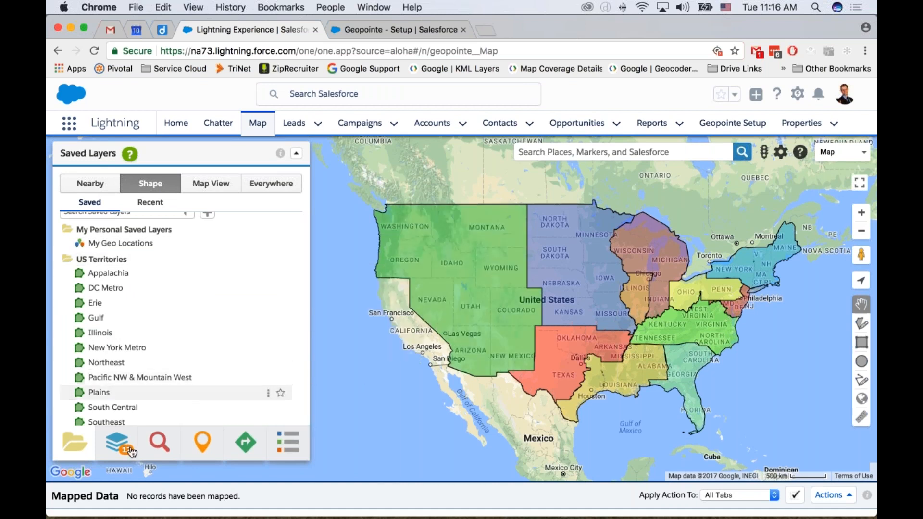
Review the full list of territory layers currently mapped, from Appalachia to The Lakes
click(115, 446)
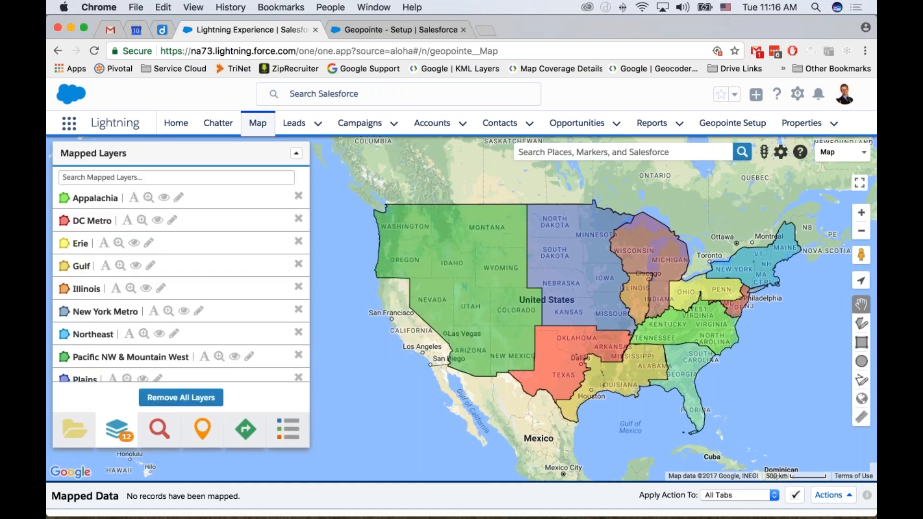
scroll(181, 274, down, 3)
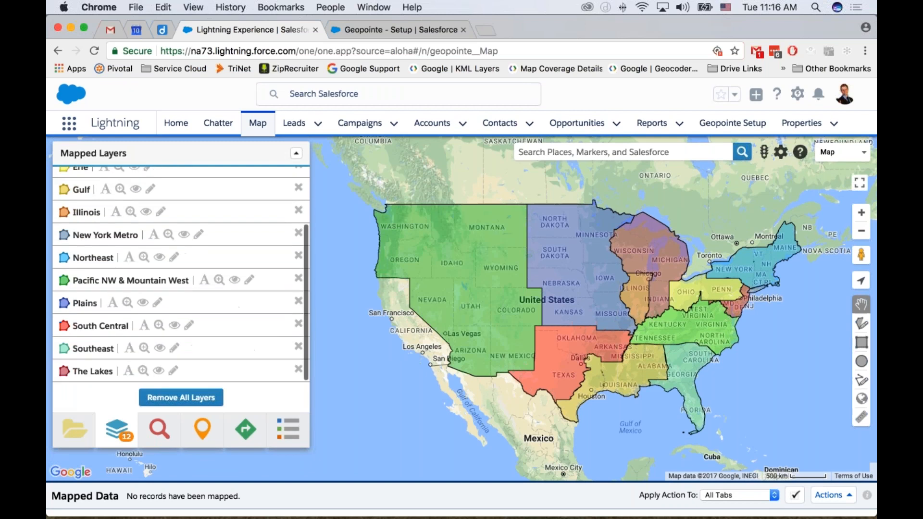
scroll(181, 274, up, 3)
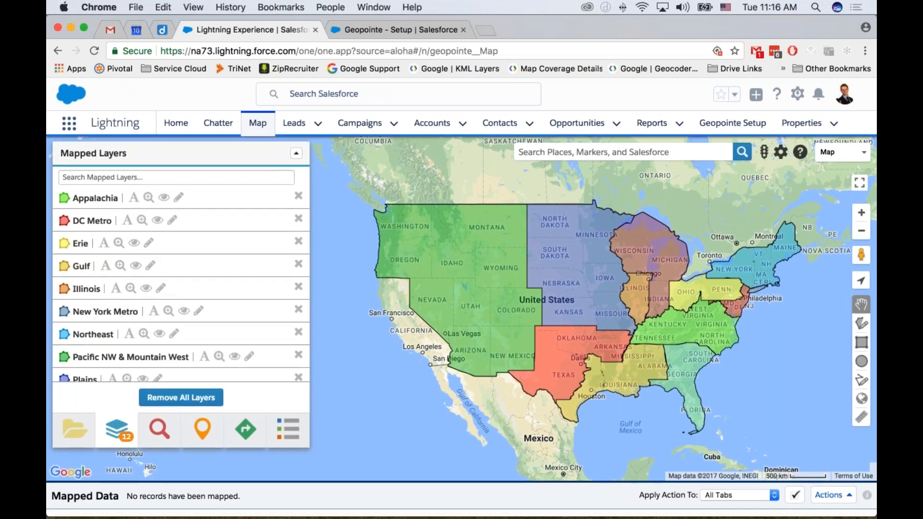
scroll(150, 246, down, 3)
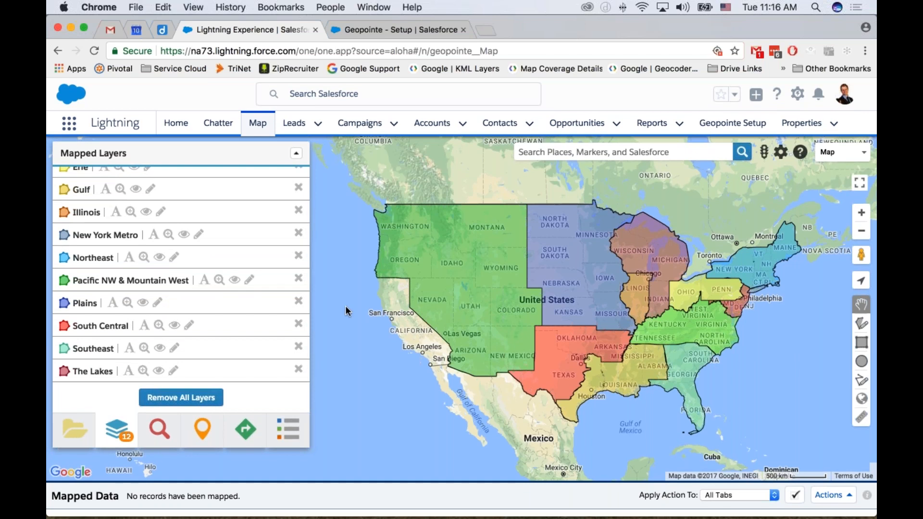
click(74, 429)
click(74, 444)
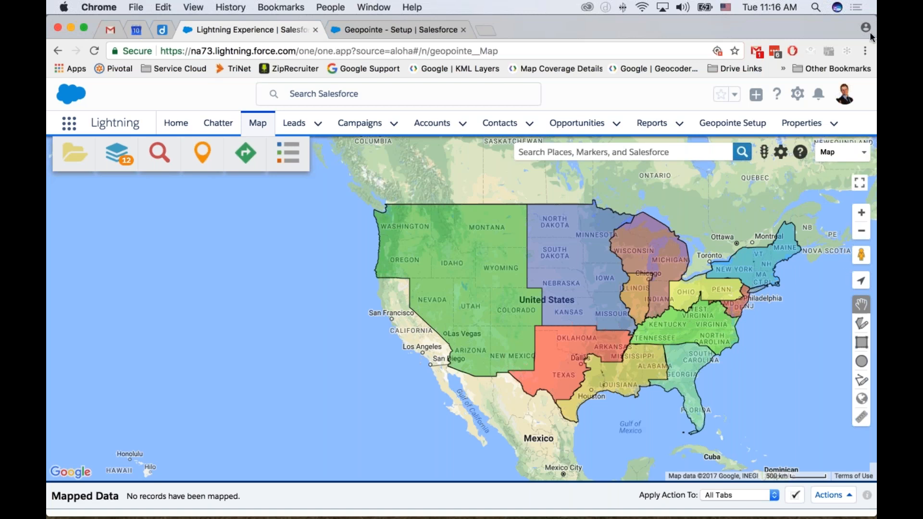
click(861, 213)
click(861, 233)
scroll(404, 486, down, 1)
scroll(404, 486, up, 1)
Plot the saved US Accounts layer on the map with the search scope set to Everywhere
click(70, 159)
click(268, 186)
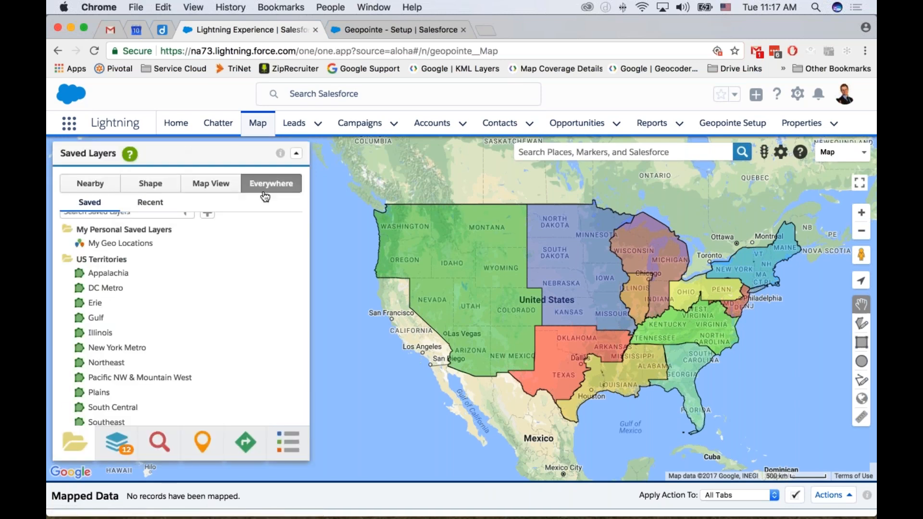
scroll(159, 303, down, 8)
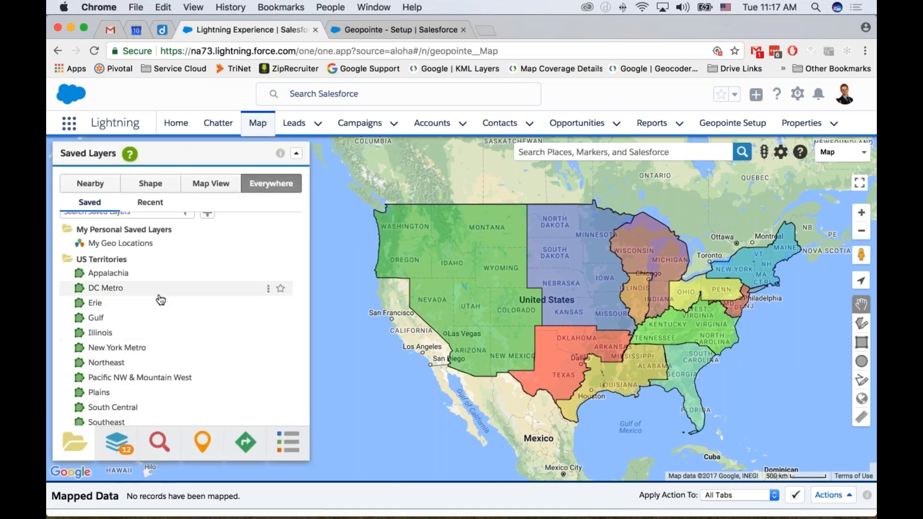
scroll(161, 300, down, 1)
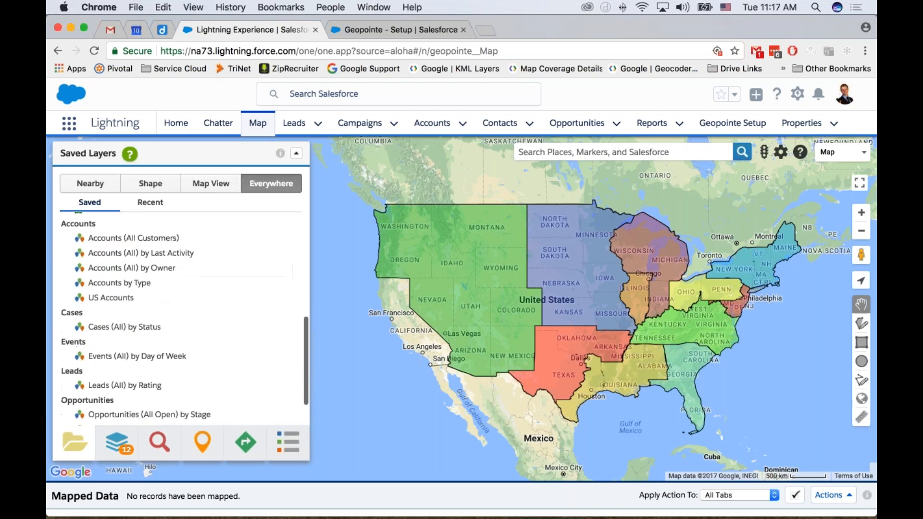
click(109, 300)
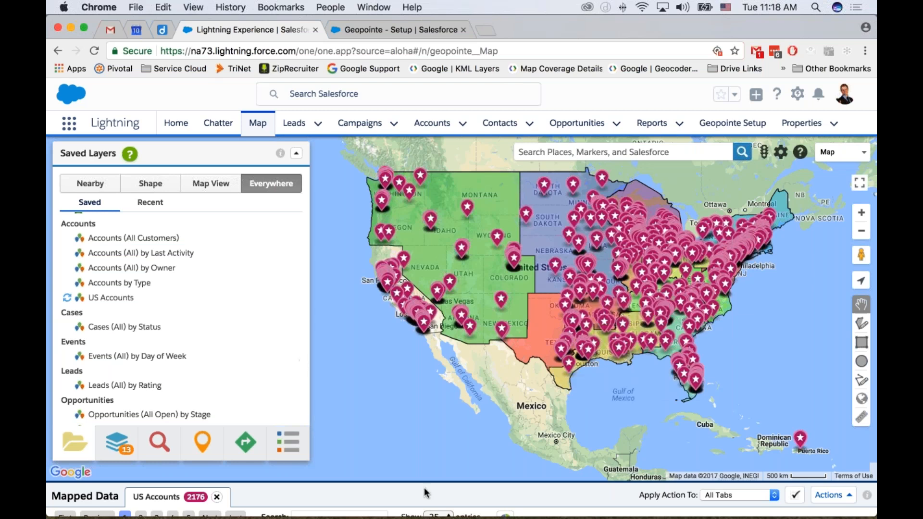
Examine the mapped US Accounts records in the data table beneath the map
click(479, 492)
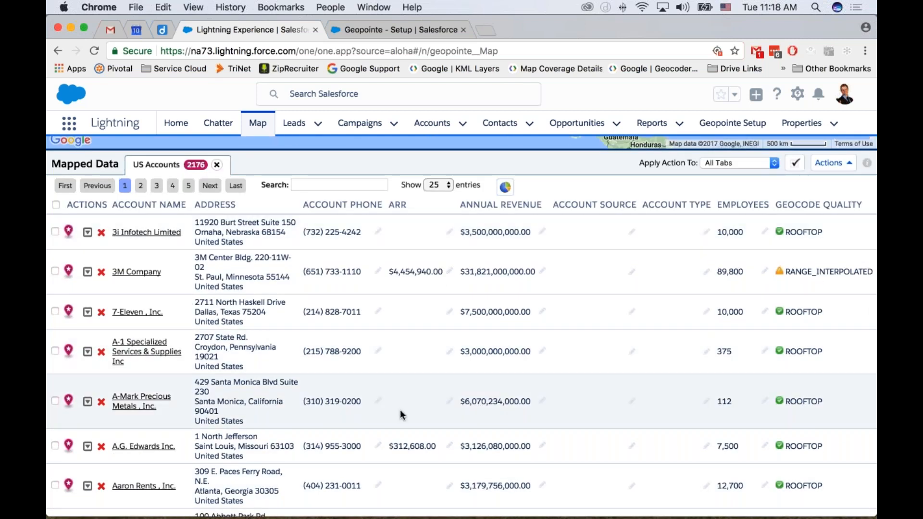
scroll(400, 410, up, 8)
scroll(457, 288, up, 2)
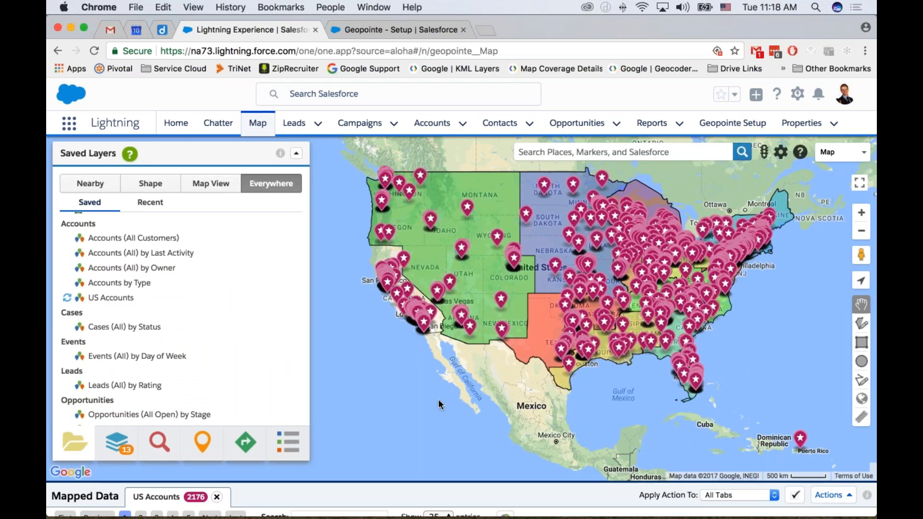
Inspect the account details of the SkyWest Airlines Inc marker in southern Utah and close them
click(450, 281)
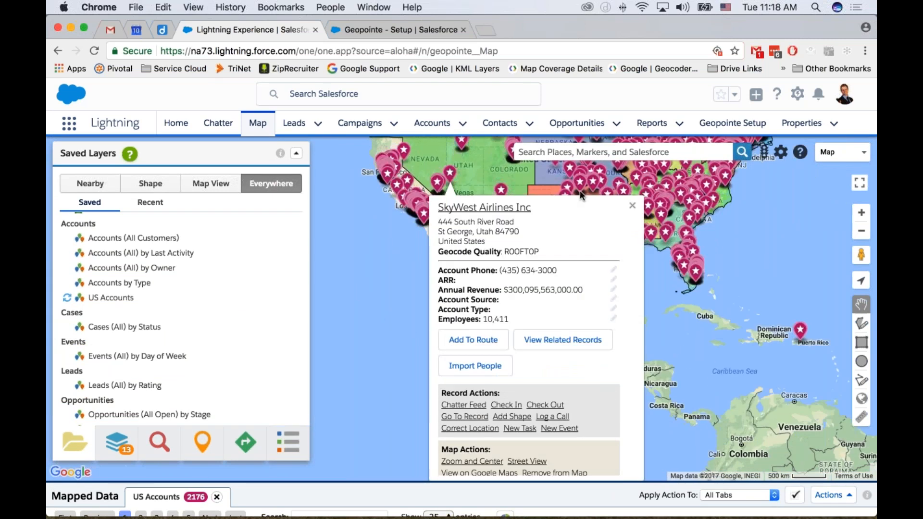
click(632, 209)
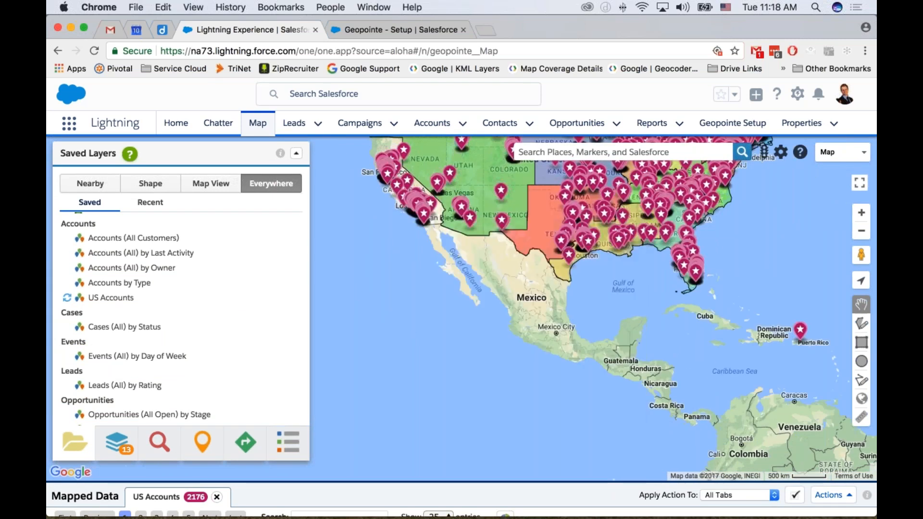
drag(385, 254, 374, 348)
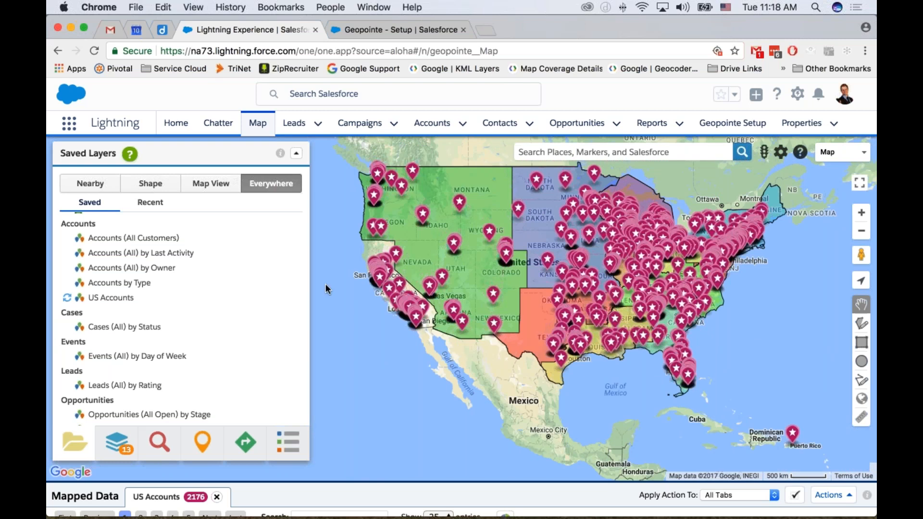
Find the New York Metro territory among the mapped layers and zoom the map to it
click(112, 442)
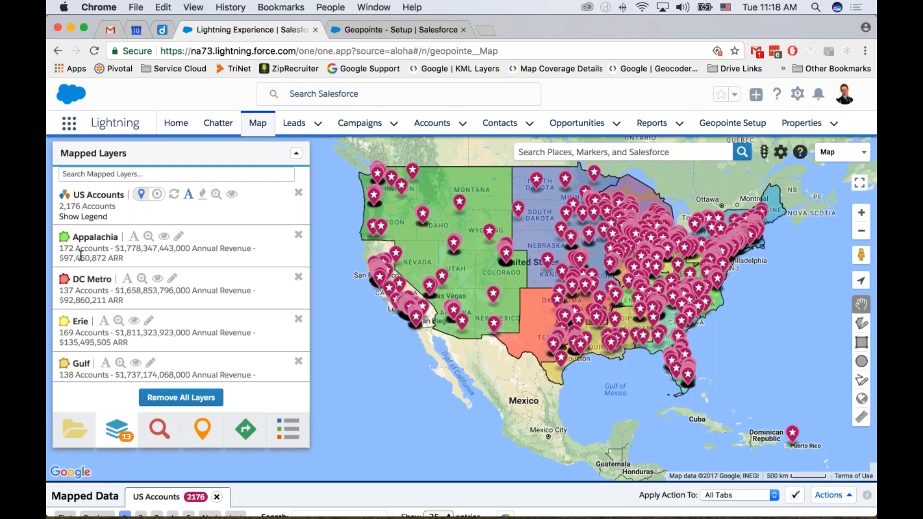
scroll(81, 255, down, 2)
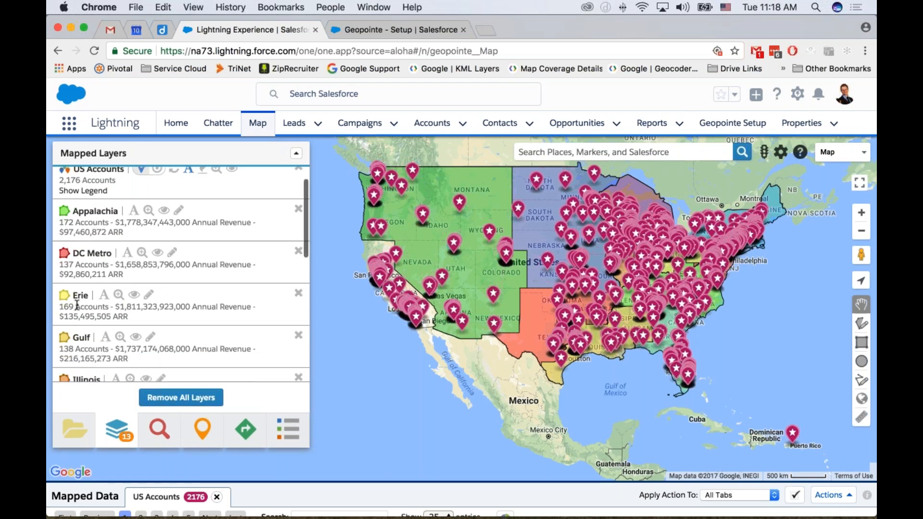
scroll(84, 319, down, 6)
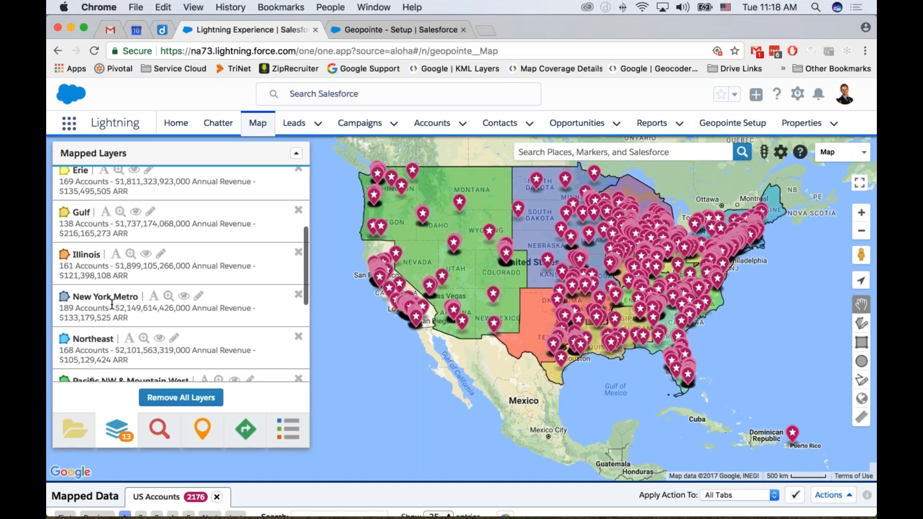
click(168, 299)
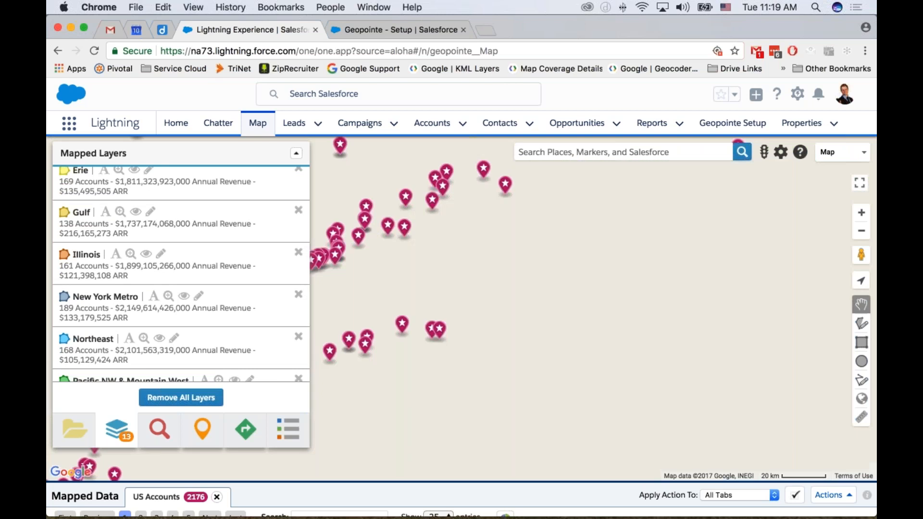
drag(620, 418, 701, 387)
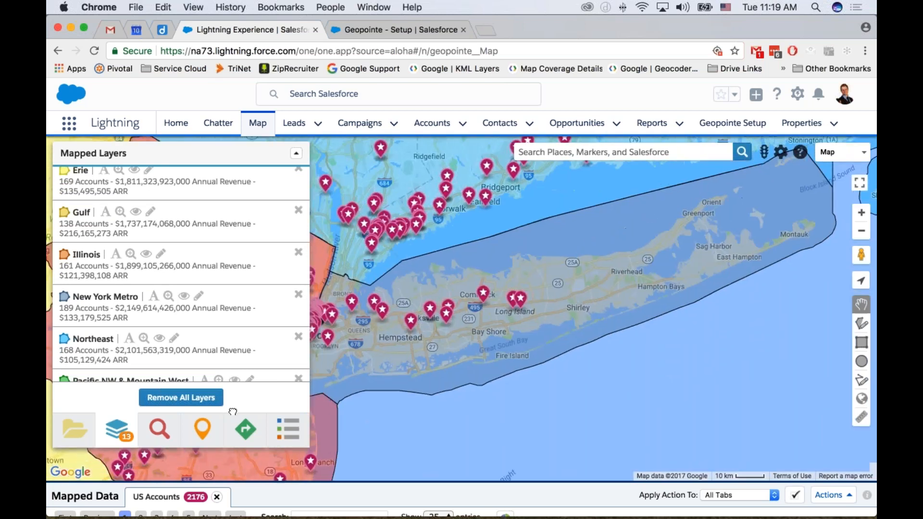
click(117, 429)
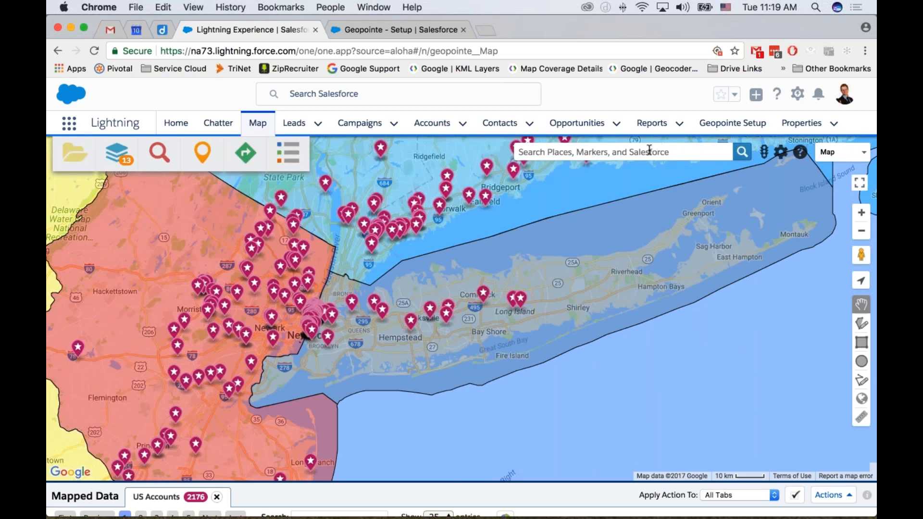
Review the account count, annual revenue and ARR summaries of each mapped territory
click(117, 154)
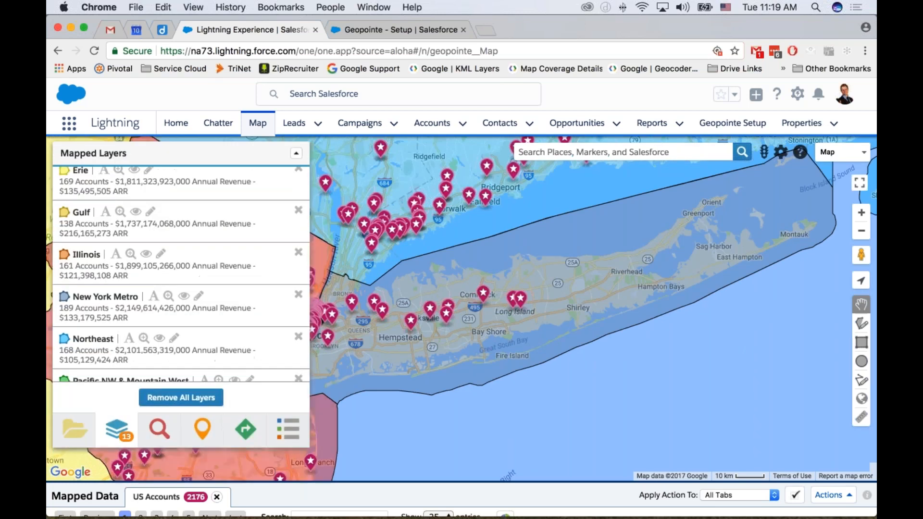
scroll(93, 308, down, 5)
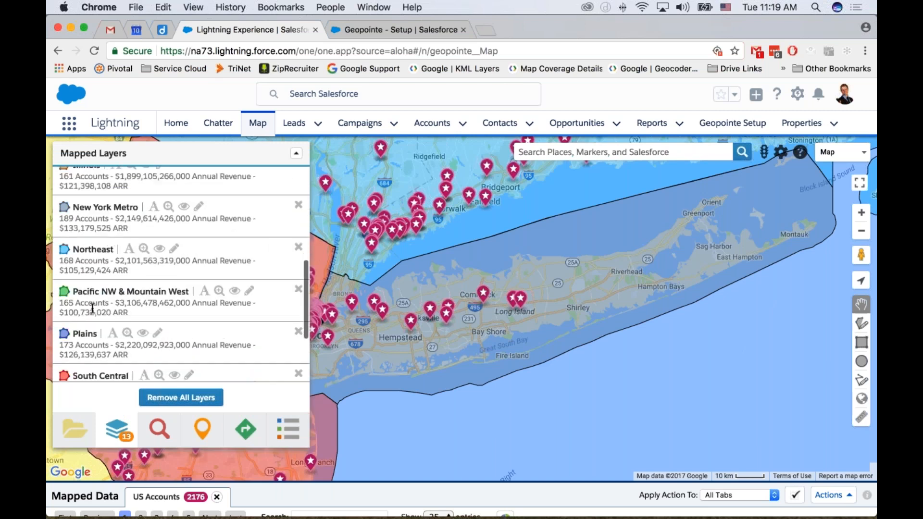
scroll(181, 308, down, 3)
scroll(136, 281, up, 8)
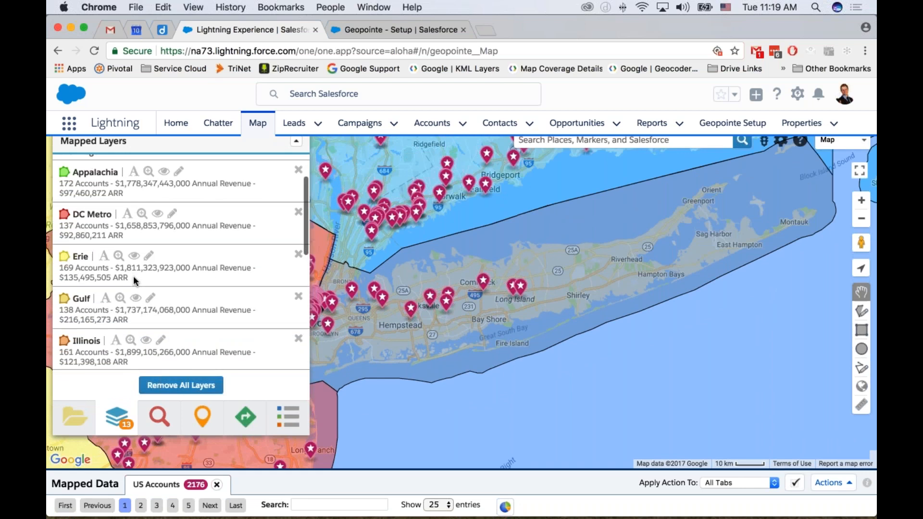
scroll(135, 281, up, 3)
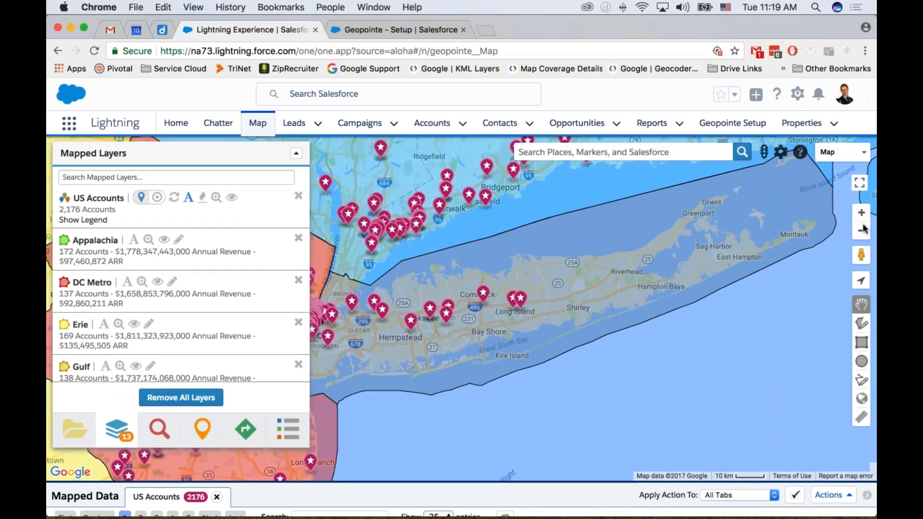
Display the US Accounts layer as clusters instead of individual markers
click(861, 229)
click(859, 232)
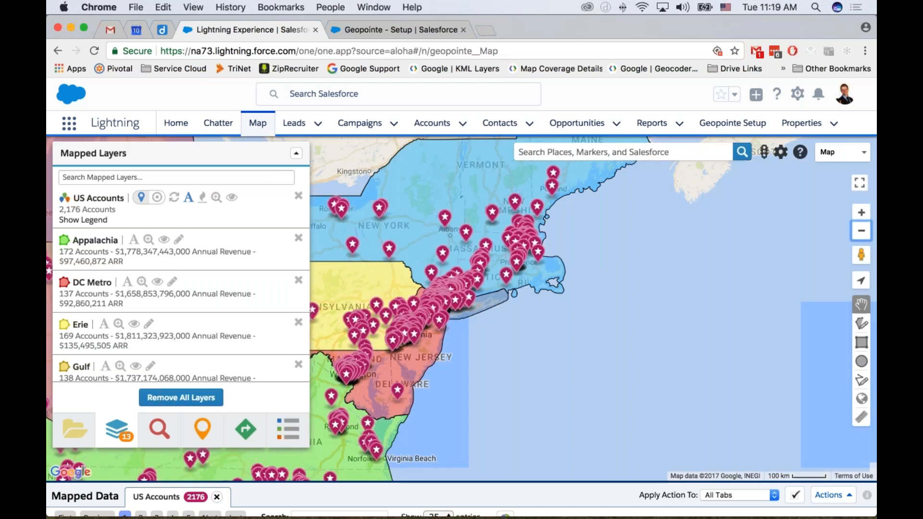
drag(612, 338, 852, 253)
drag(610, 339, 852, 257)
drag(554, 349, 800, 344)
drag(353, 372, 552, 478)
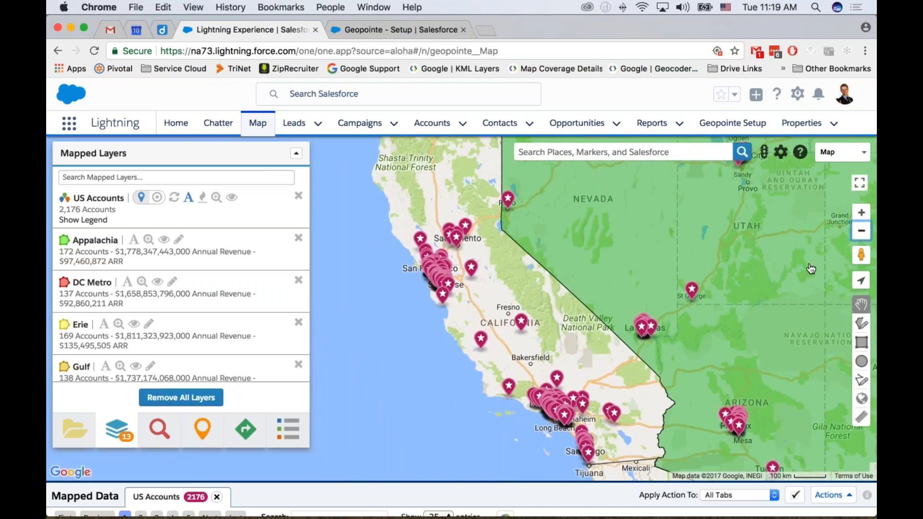
click(861, 231)
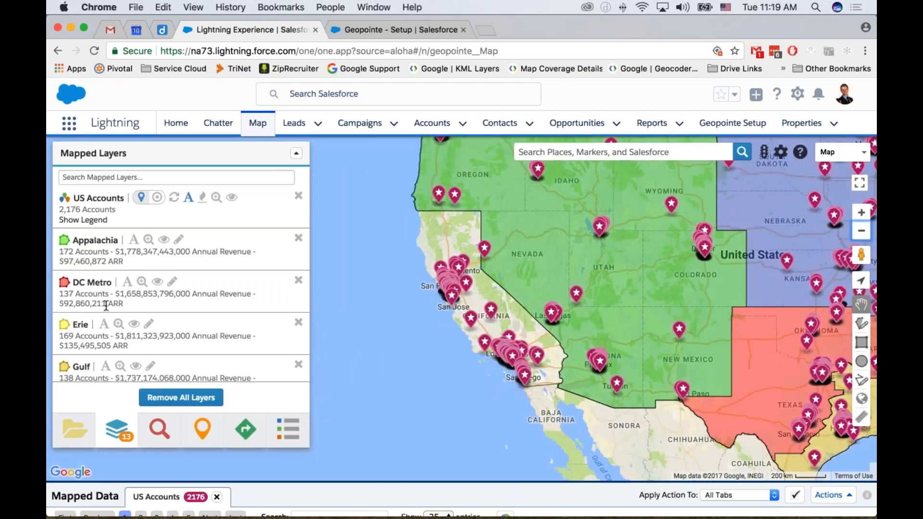
click(157, 198)
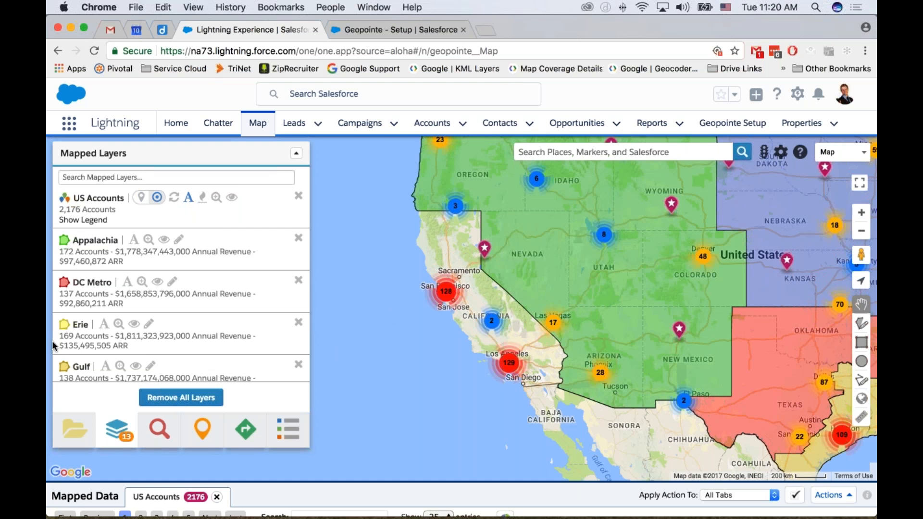
Start a new shape library layer named Northern California in the US Territories folder, using County as the shape type
click(862, 399)
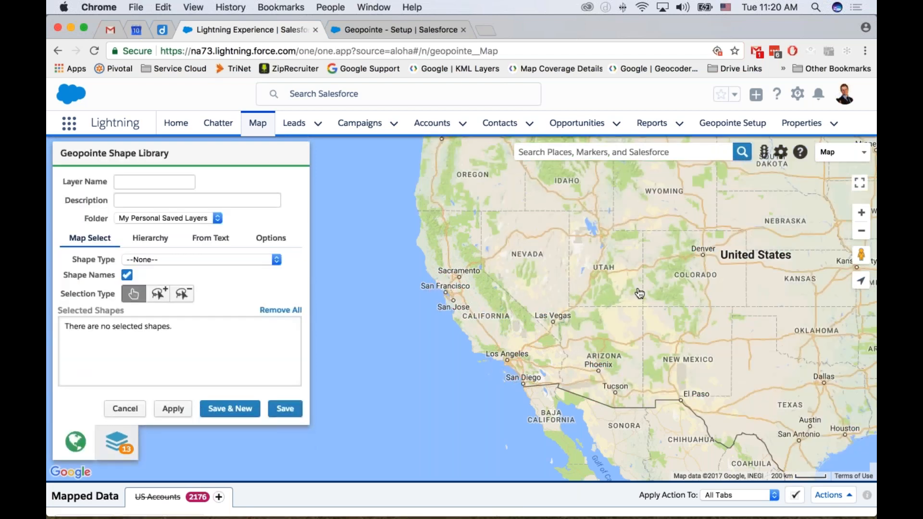
click(173, 180)
text(Northern California)
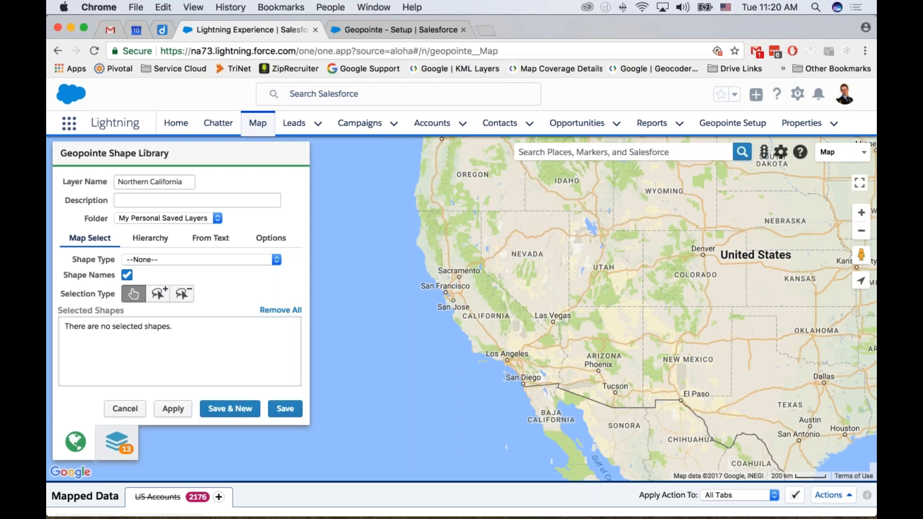
click(196, 218)
click(195, 229)
click(201, 260)
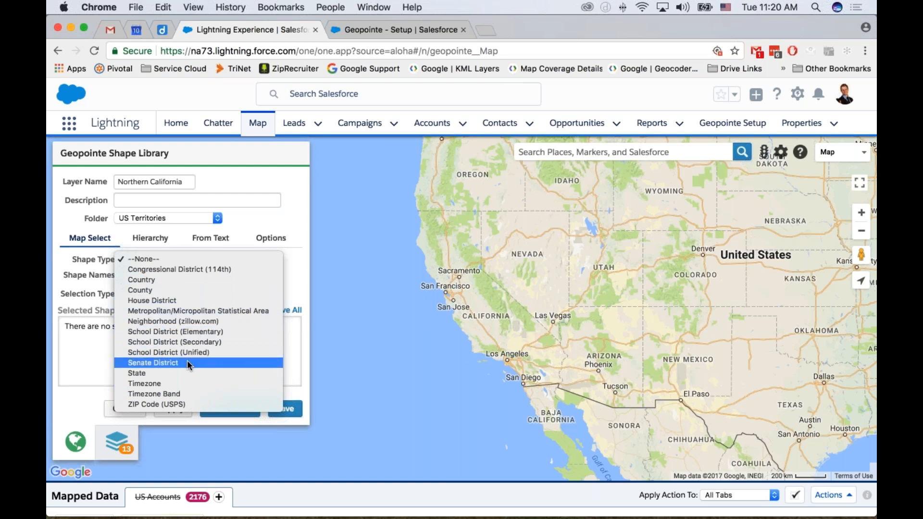
click(175, 290)
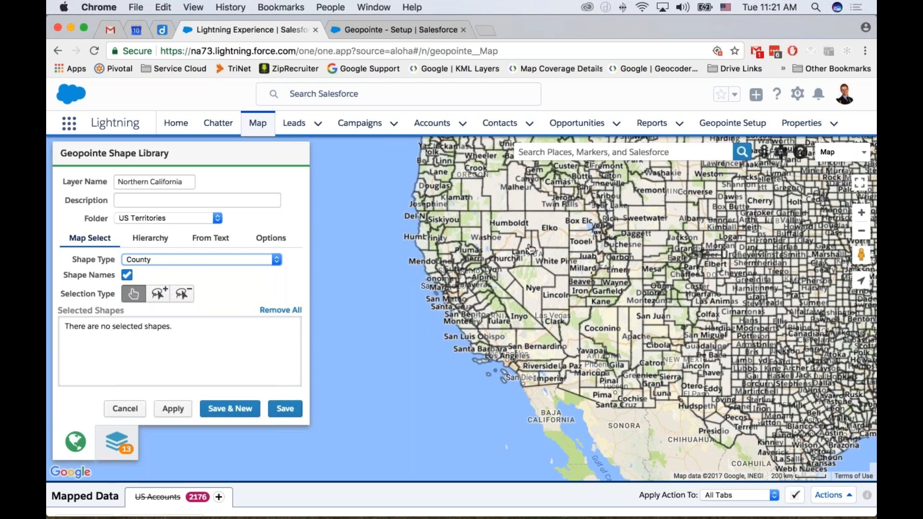
Show the hidden Pacific NW & Mountain West and US Accounts layers on the map as a reference for the county selection
click(121, 447)
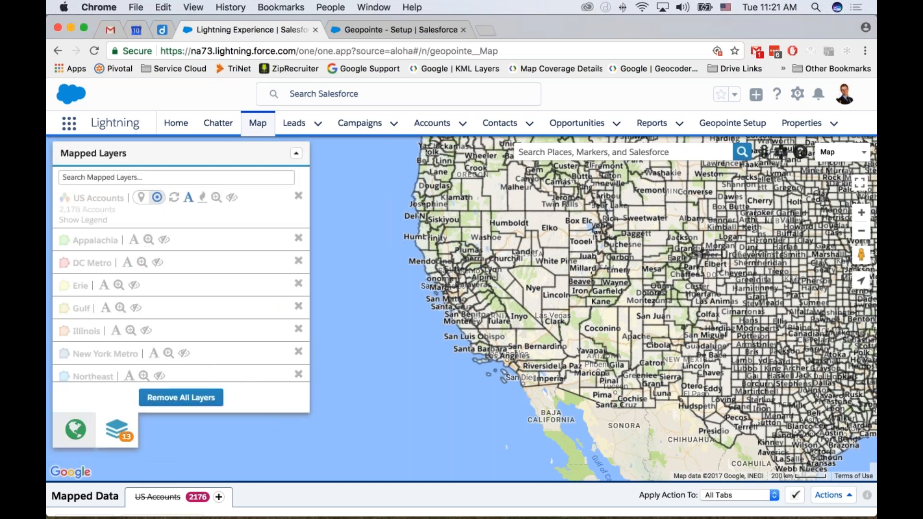
scroll(183, 289, down, 4)
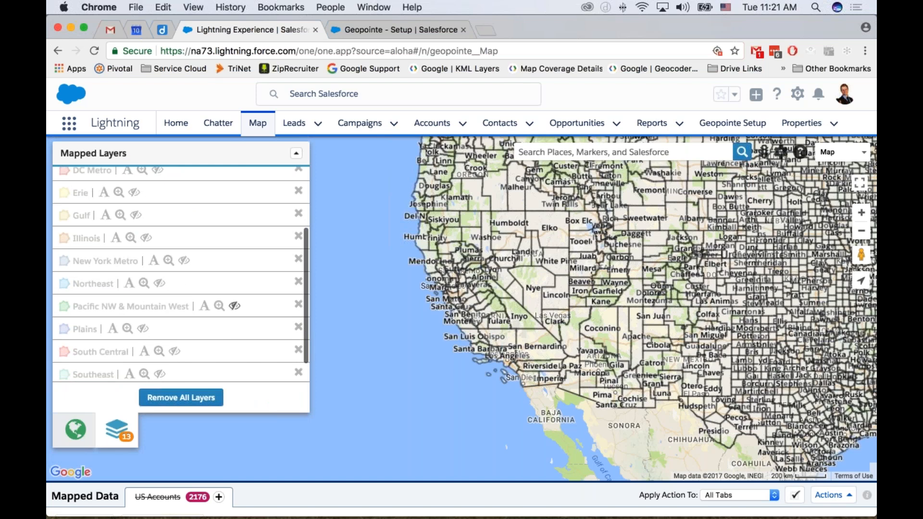
click(235, 307)
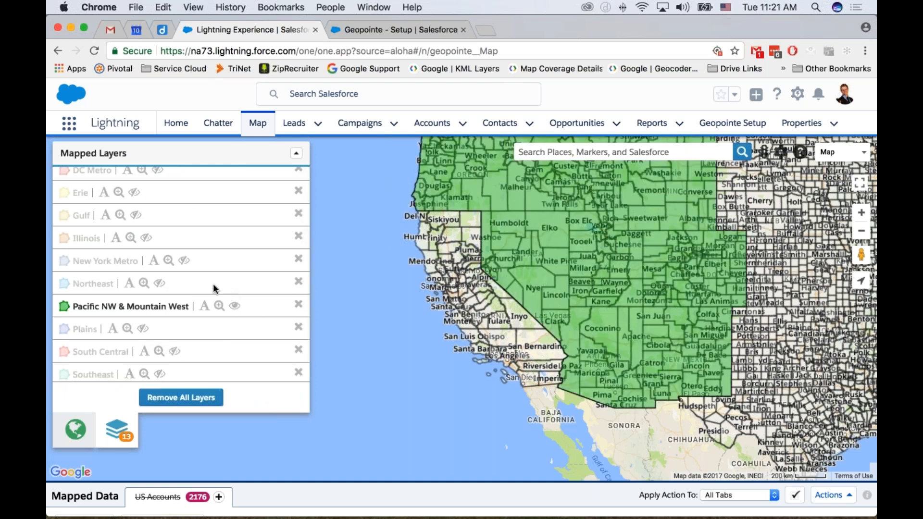
scroll(203, 203, up, 5)
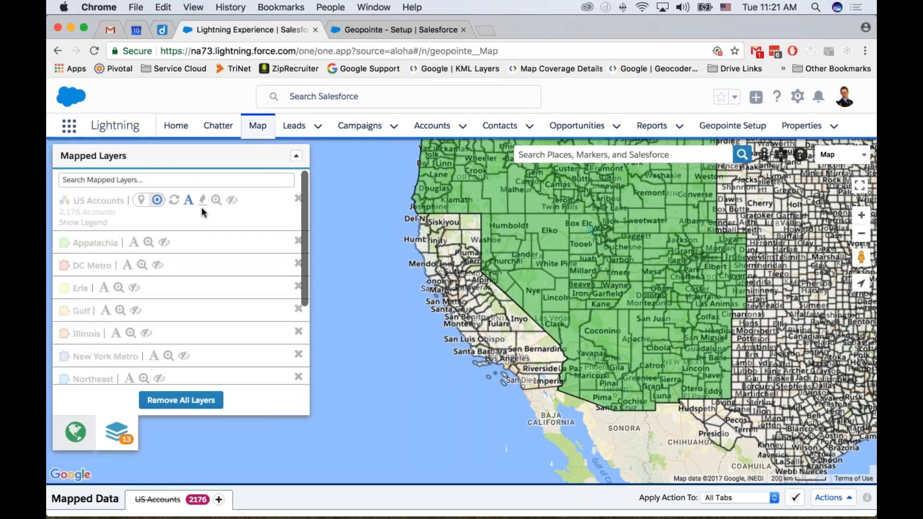
click(232, 198)
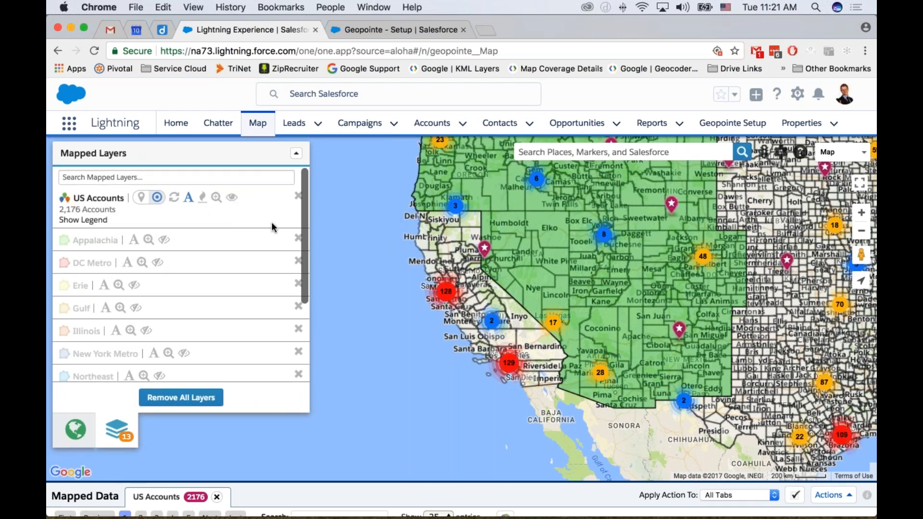
Return to the shape library and lasso-select the northern California counties from the Oregon border down to Monterey and Fresno
click(73, 435)
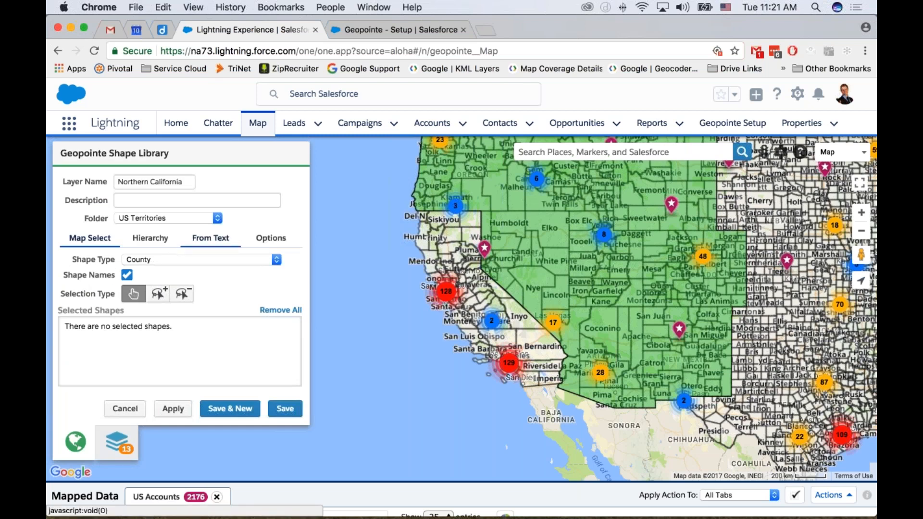
click(138, 238)
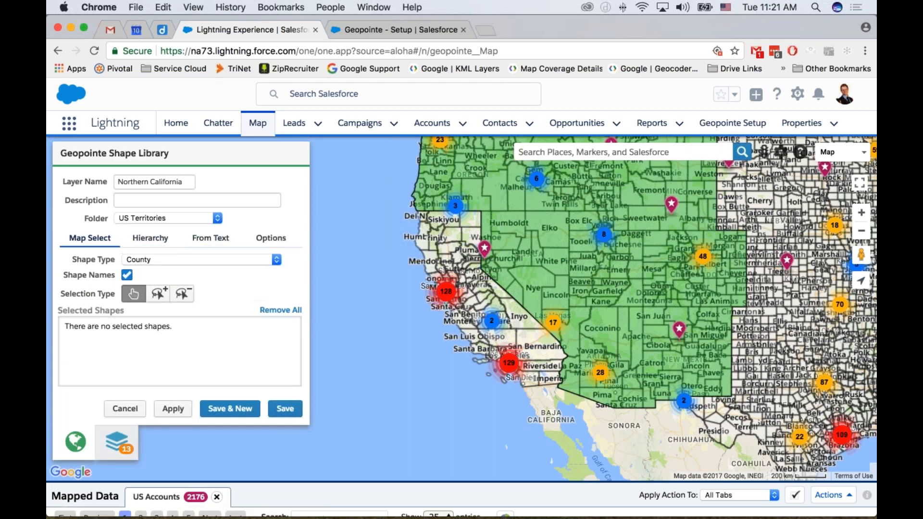
click(159, 297)
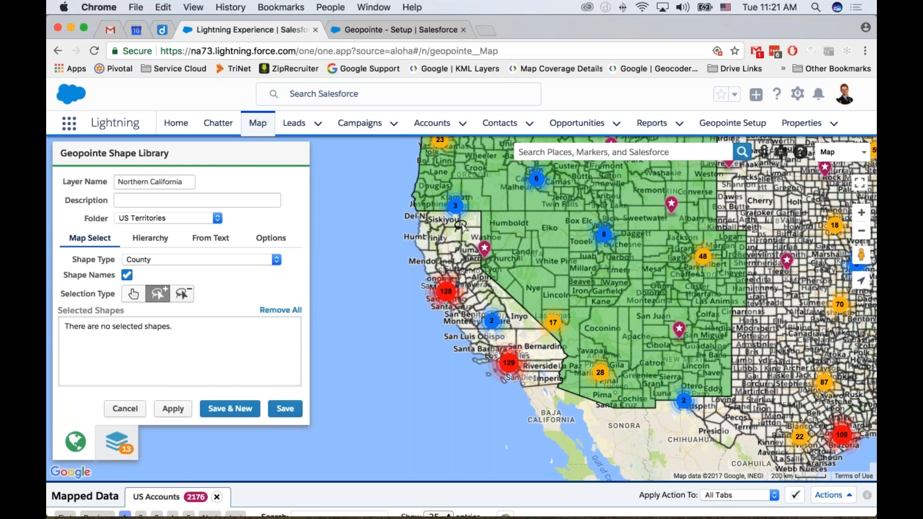
mouse_move(468, 226)
mouse_down()
mouse_move(478, 225)
mouse_move(475, 216)
mouse_move(441, 214)
mouse_move(407, 232)
mouse_move(417, 317)
mouse_move(442, 329)
mouse_move(467, 327)
mouse_move(490, 309)
mouse_move(474, 226)
mouse_up()
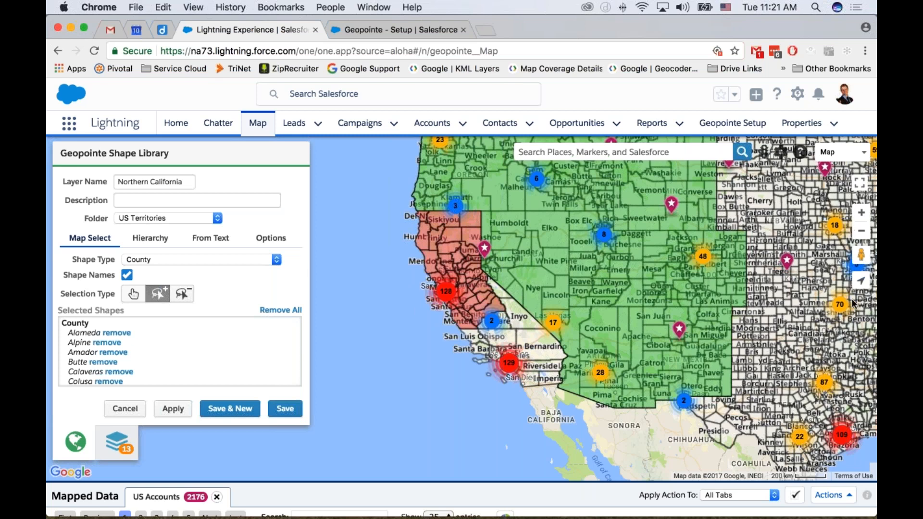
Add Mono County to the selected shapes individually and remove Monterey and Fresno counties
click(862, 215)
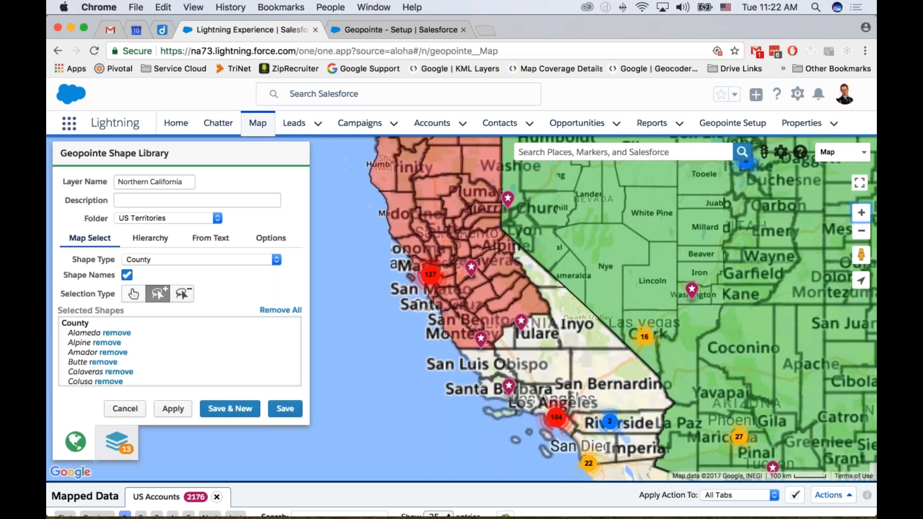
click(134, 294)
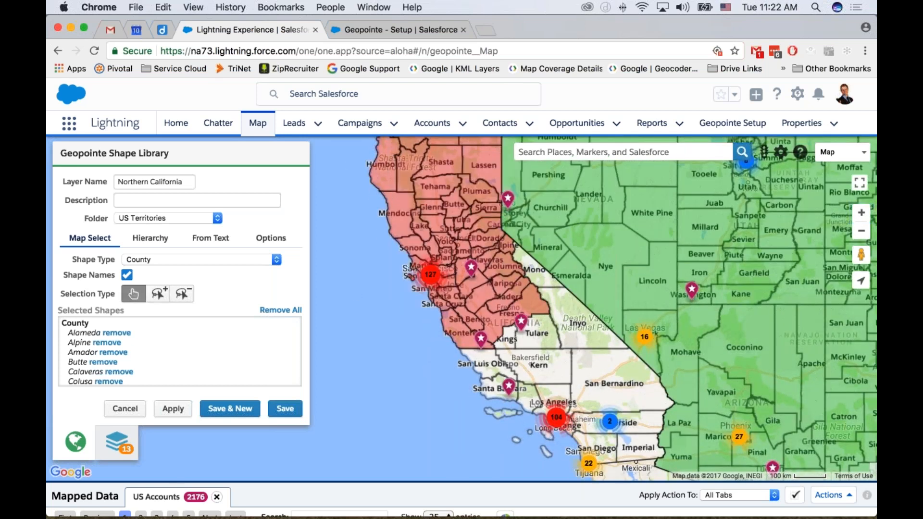
click(529, 271)
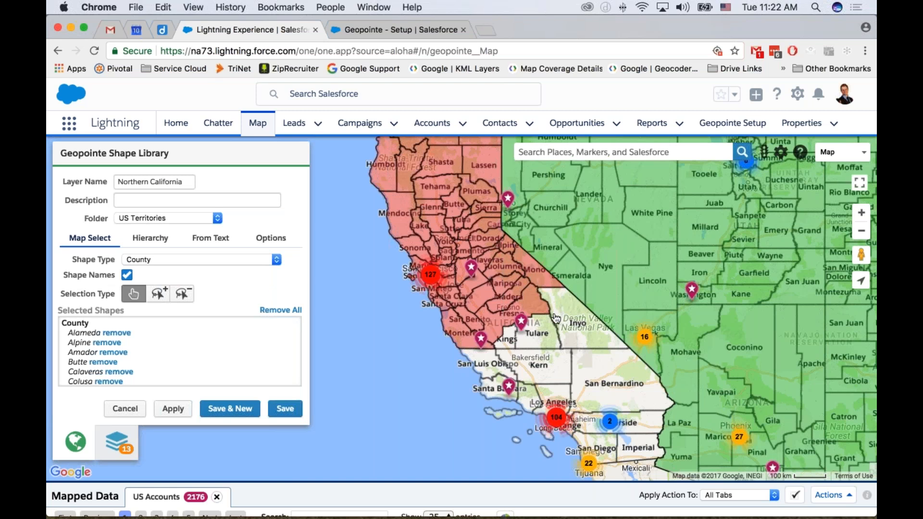
click(452, 337)
click(500, 330)
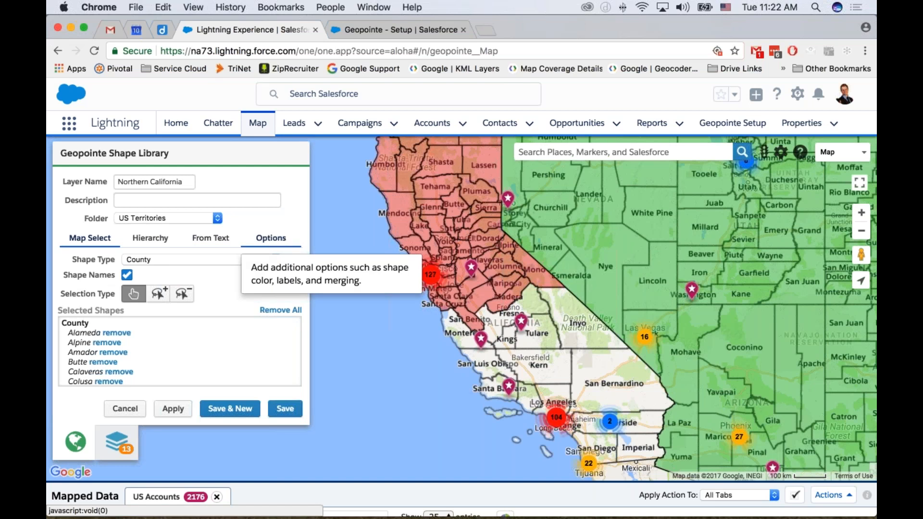
Merge the selected counties into one shape and save the Northern California layer
click(268, 241)
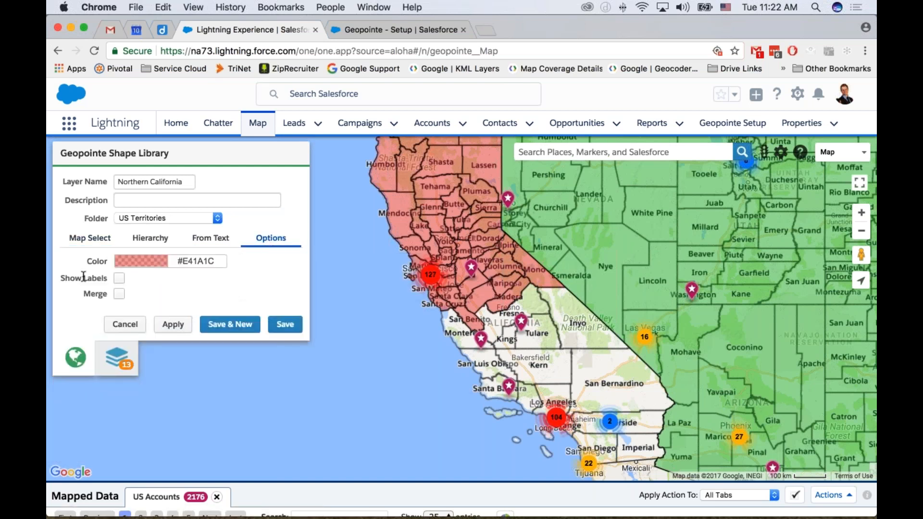
click(119, 294)
click(285, 324)
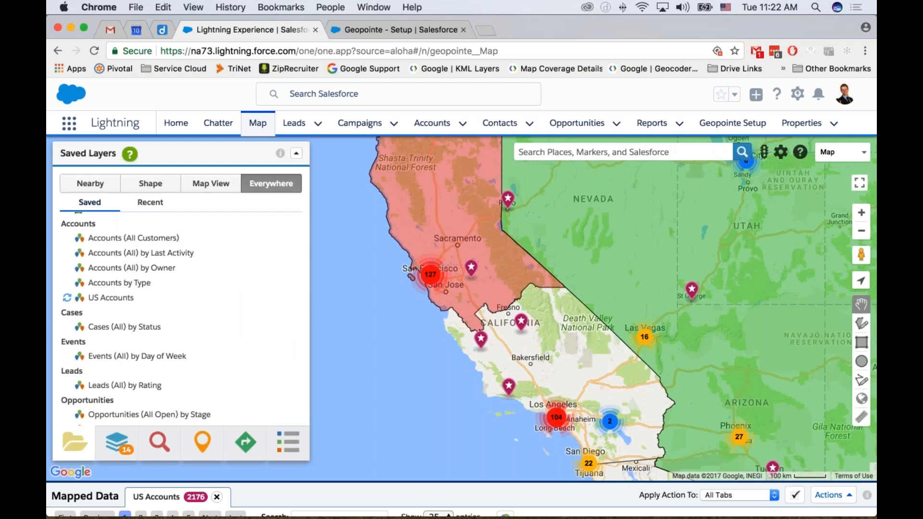
Start another shape library layer and show the Pacific NW & Mountain West and Northern California layers on the map
click(861, 399)
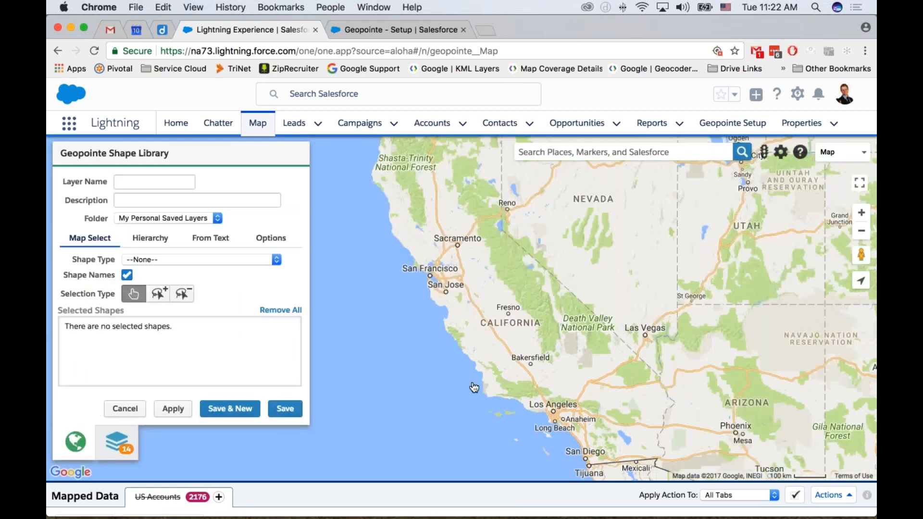
click(122, 441)
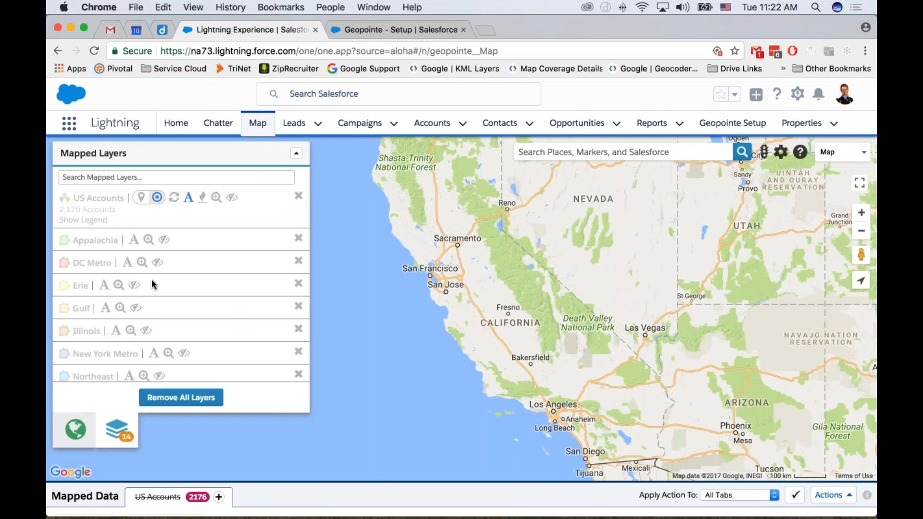
scroll(182, 268, down, 10)
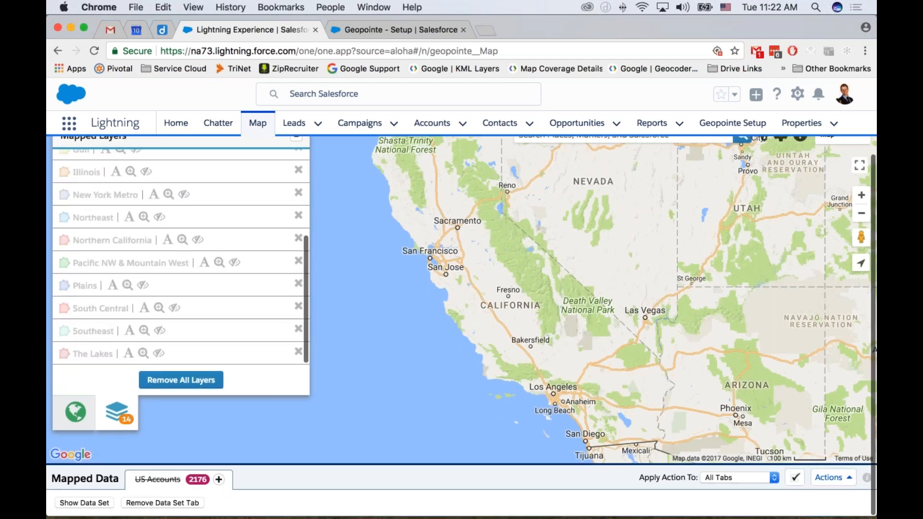
click(235, 262)
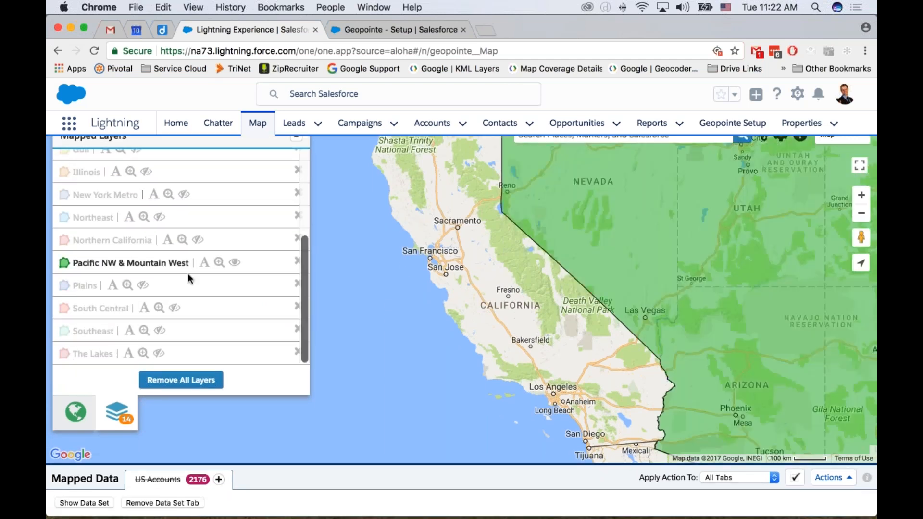
scroll(170, 282, up, 5)
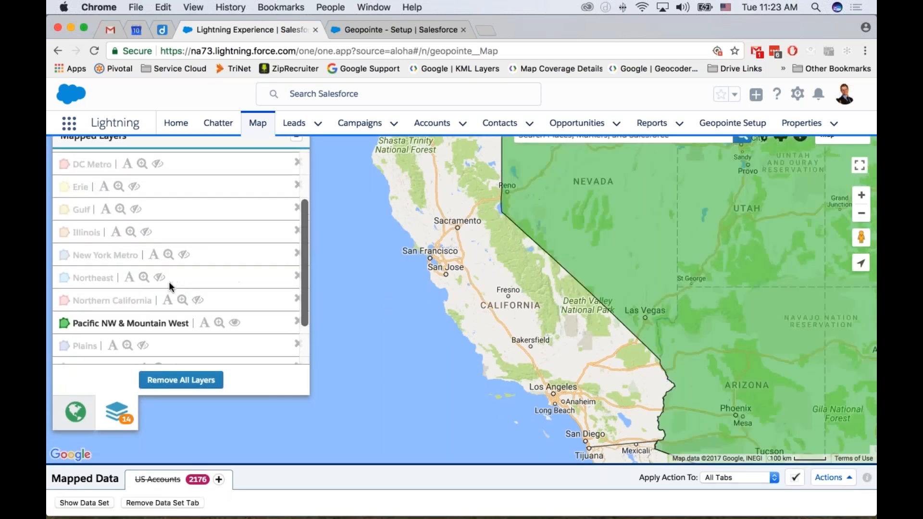
scroll(169, 285, down, 1)
click(198, 315)
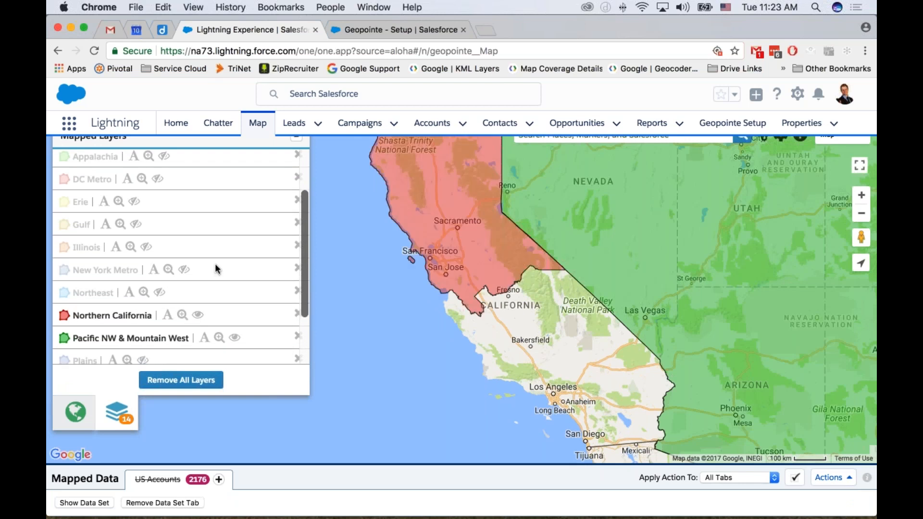
Name the new shape layer Southern California and set its shape type to County
click(75, 414)
click(154, 164)
text(Southern California)
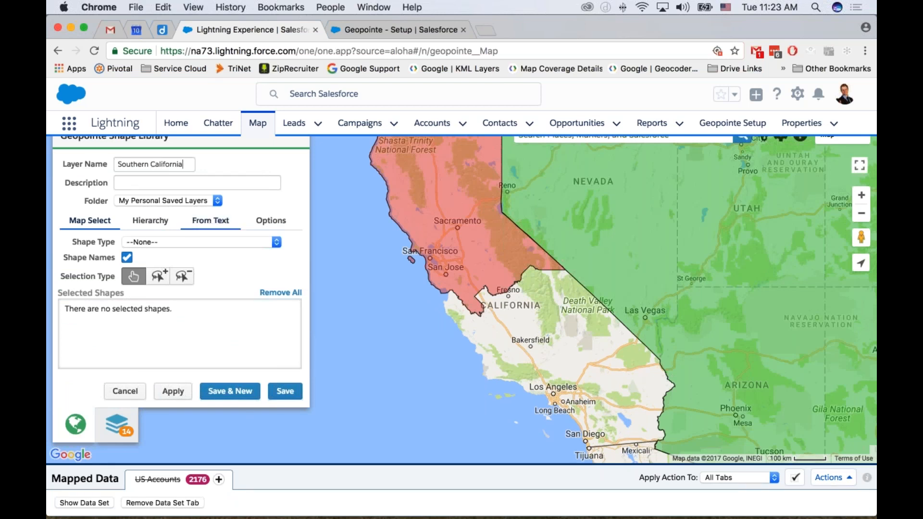
click(191, 242)
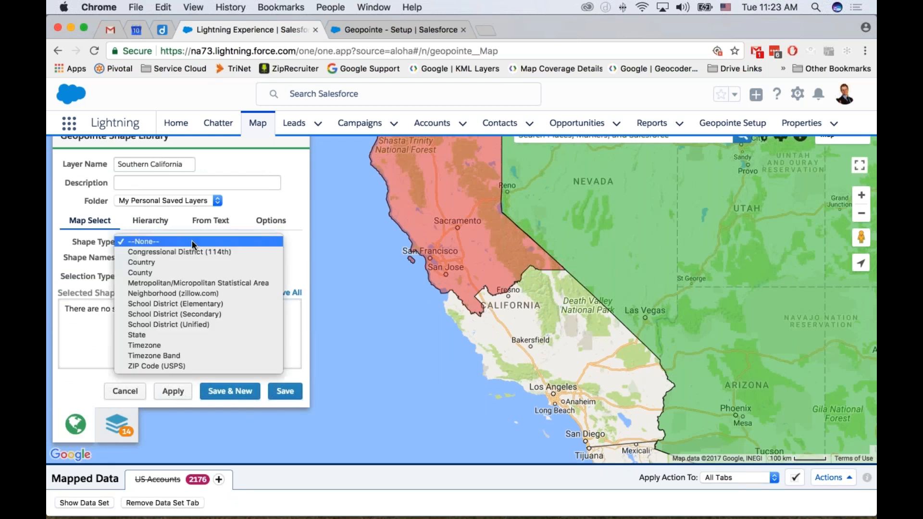
click(209, 273)
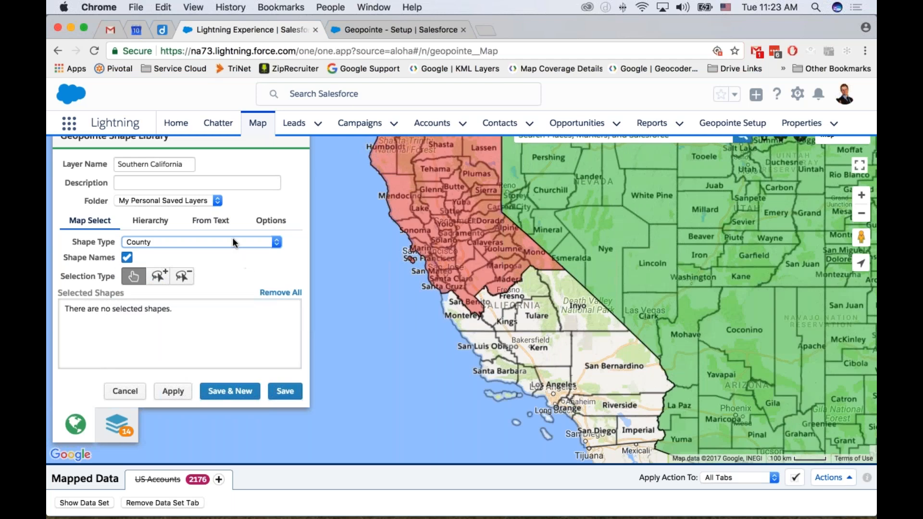
Lasso-select all remaining southern California counties and set them to merge into one shape
click(158, 277)
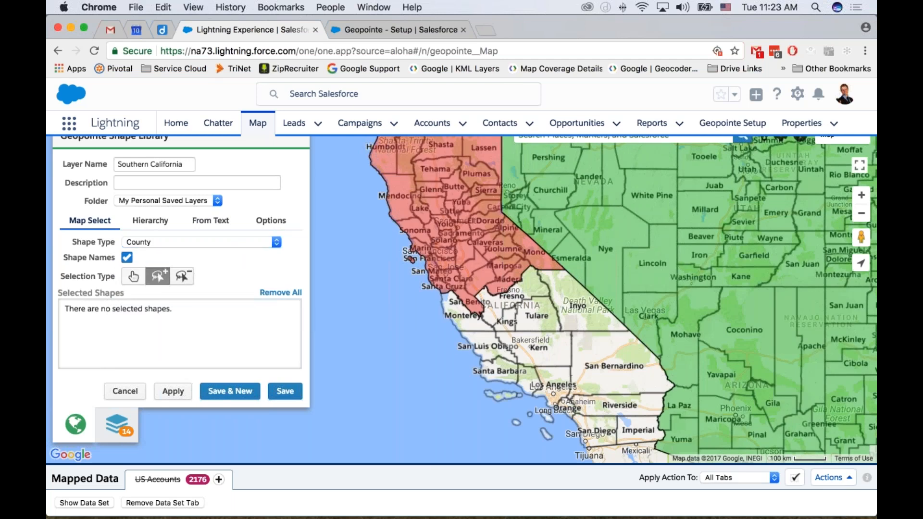
mouse_move(536, 284)
mouse_down()
mouse_move(487, 323)
mouse_move(479, 377)
mouse_move(612, 437)
mouse_move(635, 414)
mouse_move(558, 301)
mouse_move(536, 284)
mouse_up()
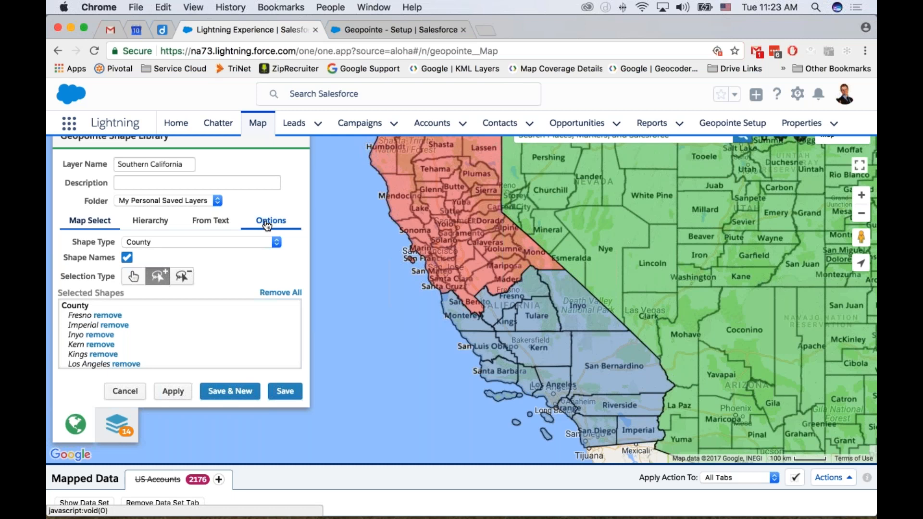
click(267, 222)
click(119, 276)
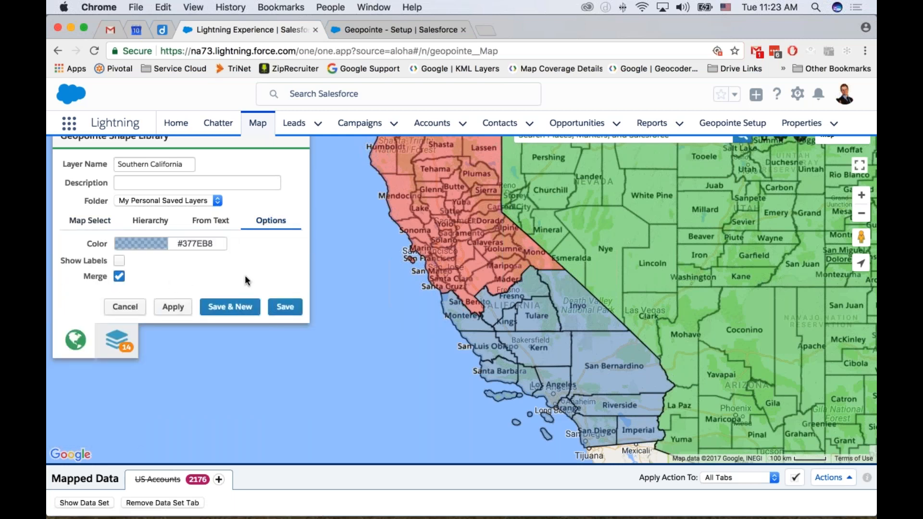
Change the Southern California layer's color to the lighter blue #1F93BA
click(140, 244)
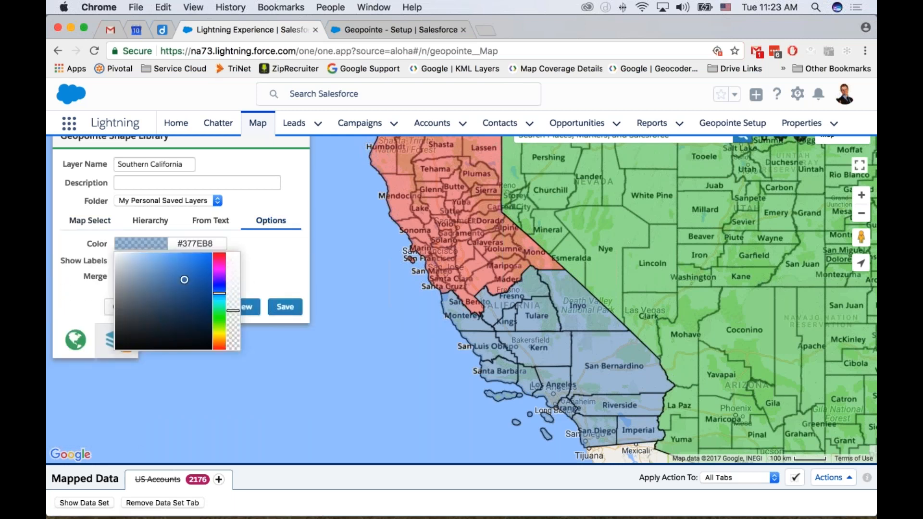
drag(221, 295, 222, 302)
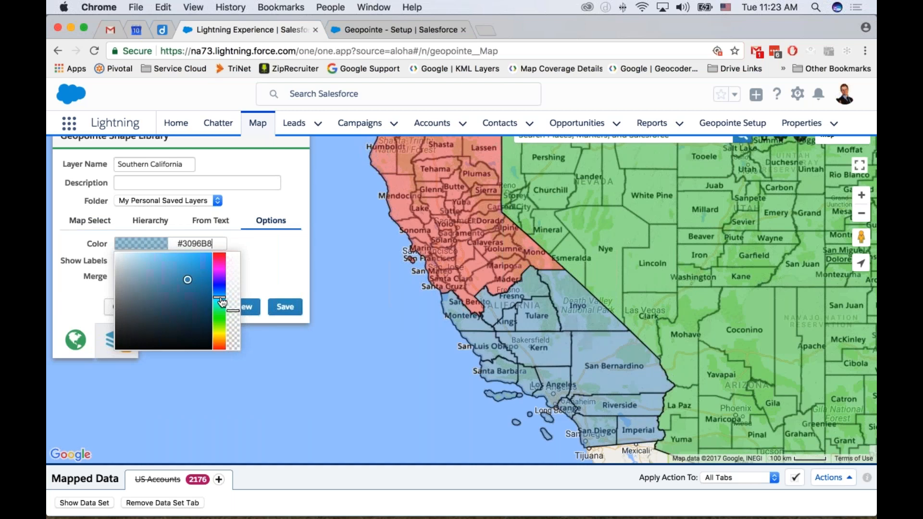
click(197, 280)
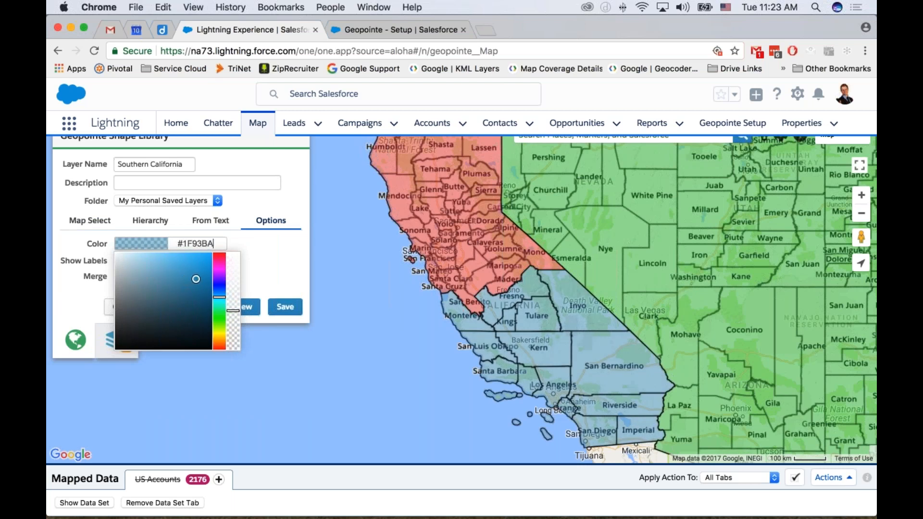
click(252, 256)
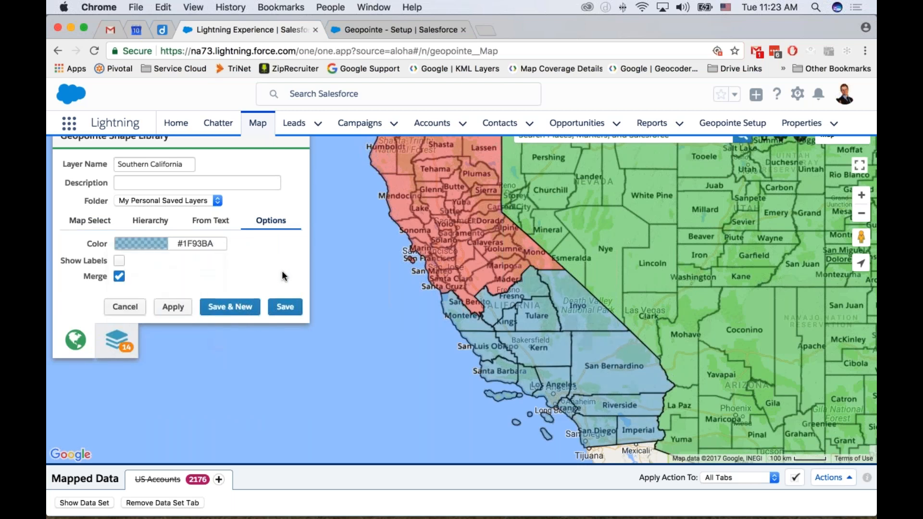
Put the Southern California layer in the US Territories folder and save it to the map
click(158, 199)
click(209, 207)
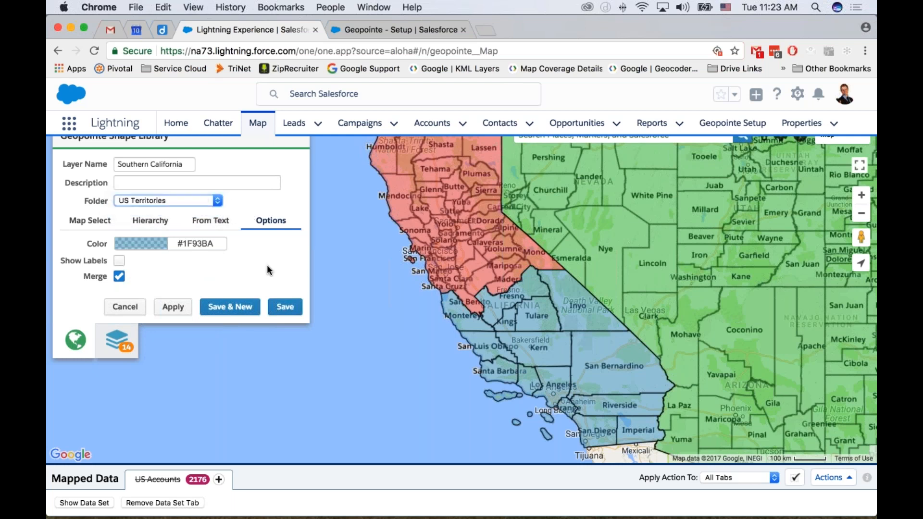
click(285, 308)
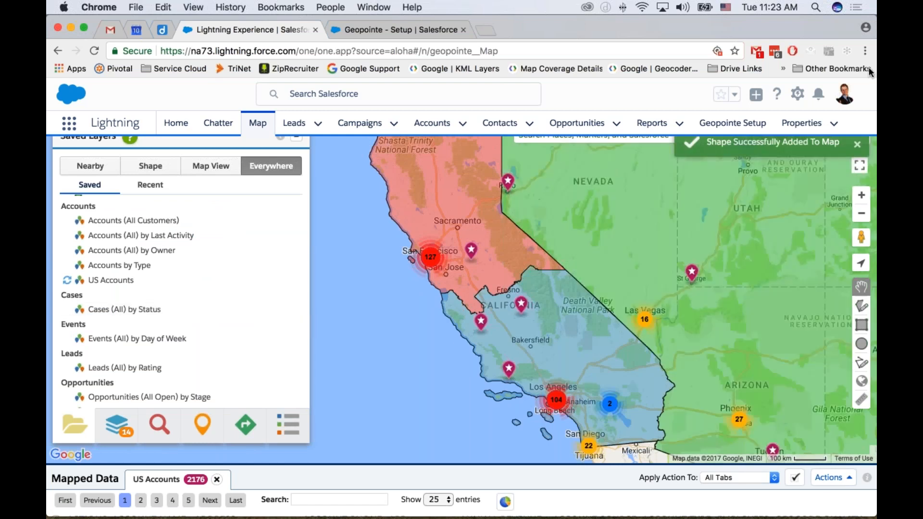
Review account counts and revenue for the mapped layers, checking the Northern California and Southern California territories individually on the map
click(859, 214)
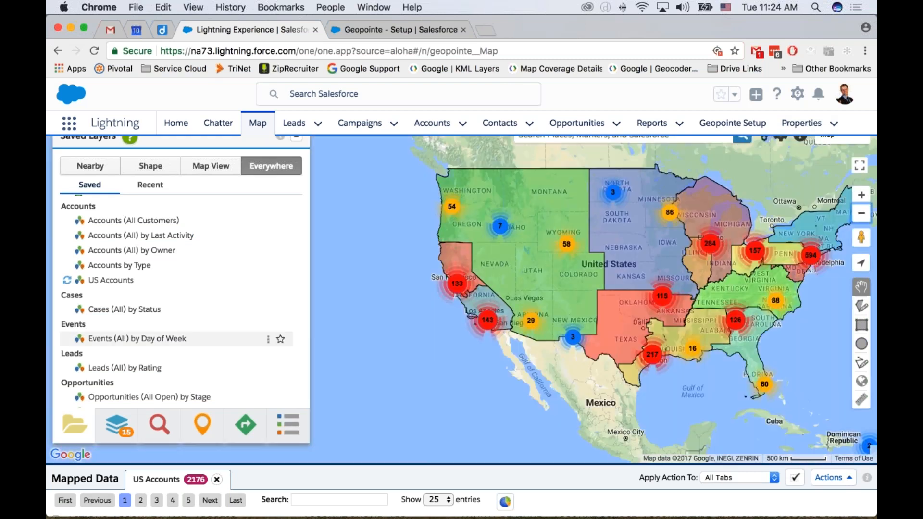
click(115, 423)
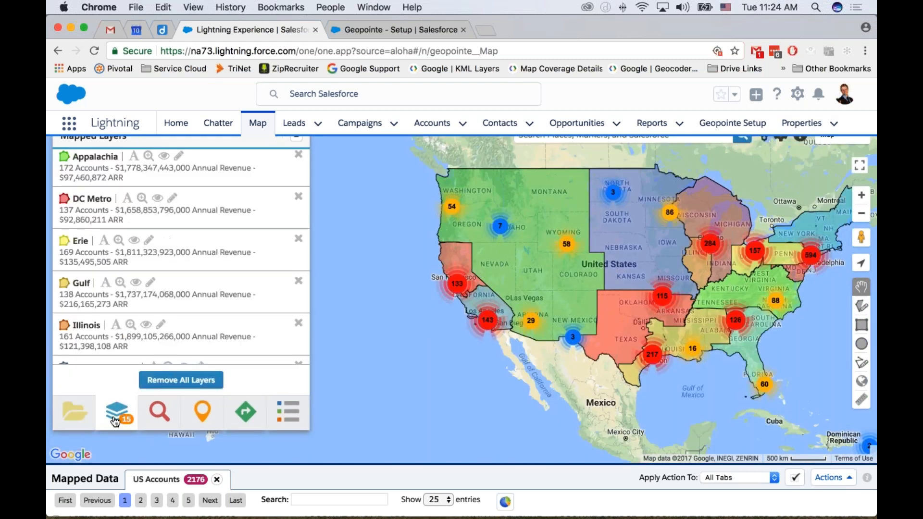
scroll(105, 234, down, 10)
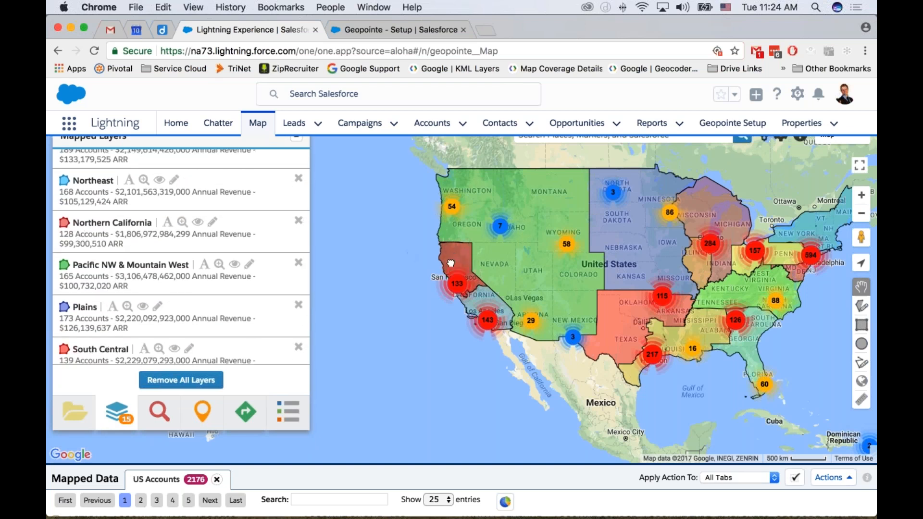
click(440, 275)
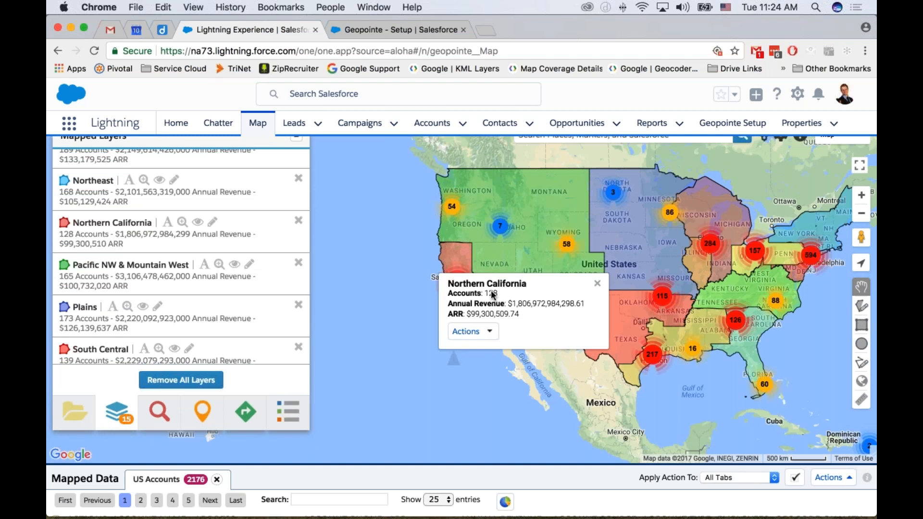
click(597, 284)
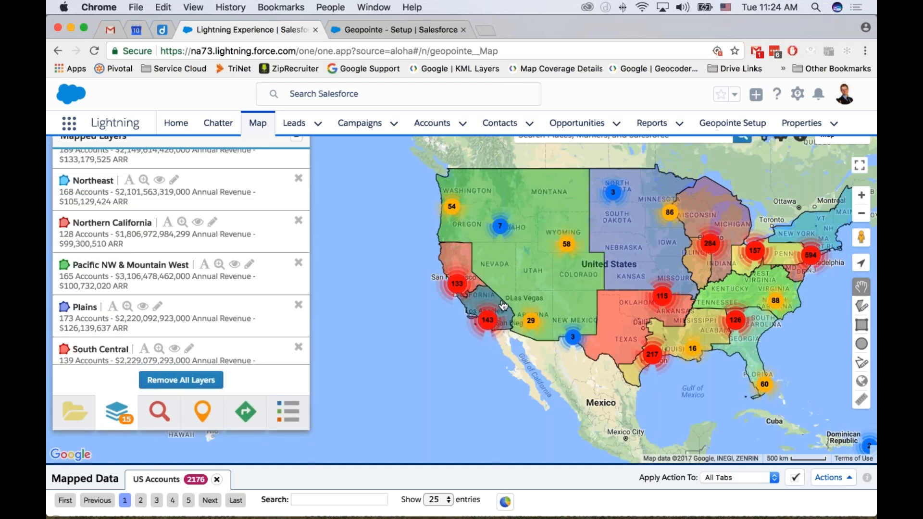
click(502, 306)
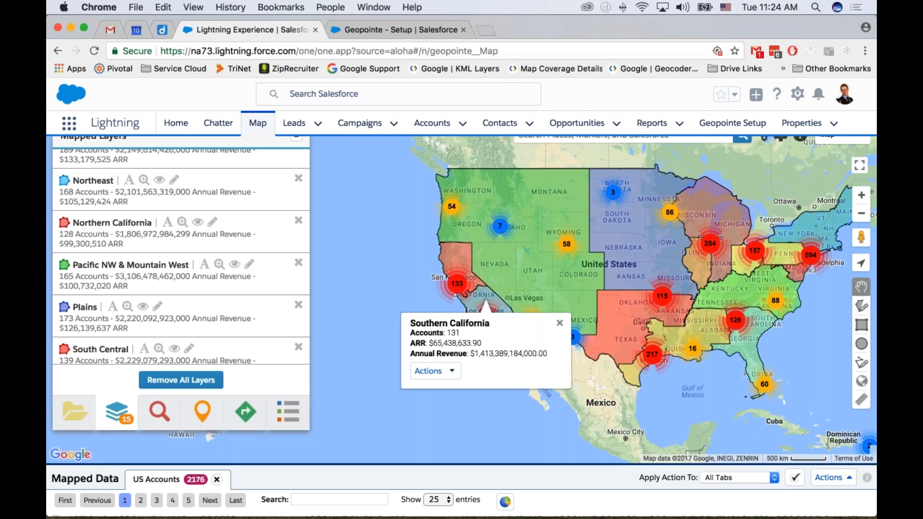
click(560, 323)
drag(394, 337, 345, 355)
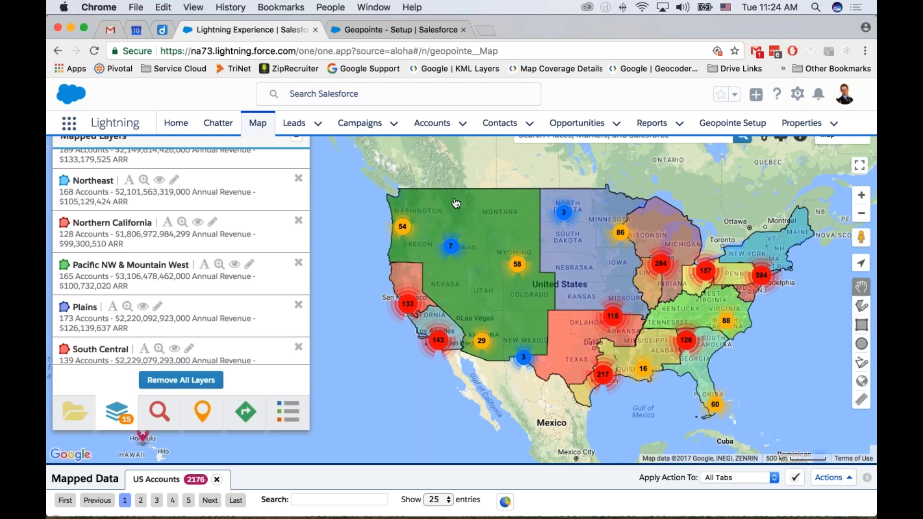
Switch to Geopointe Setup and start a new geographic assignment plan based on the Account map object
click(410, 27)
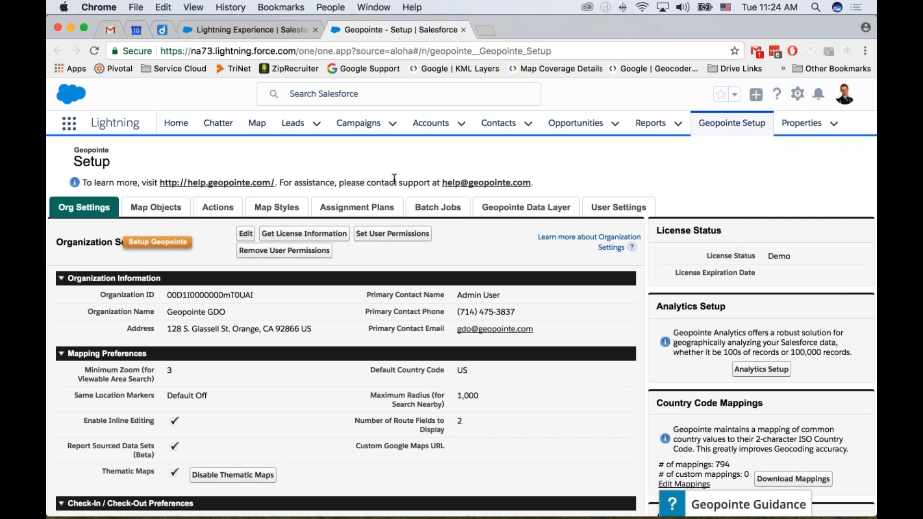
click(155, 207)
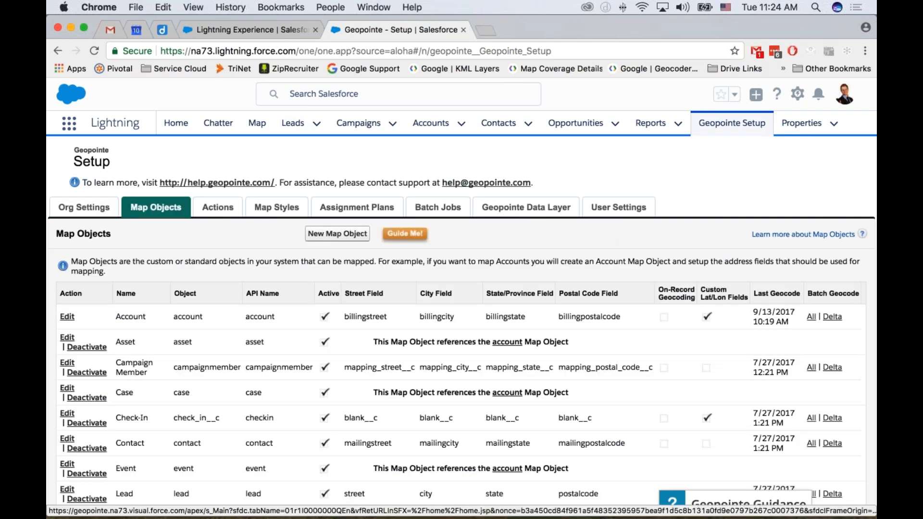
click(332, 209)
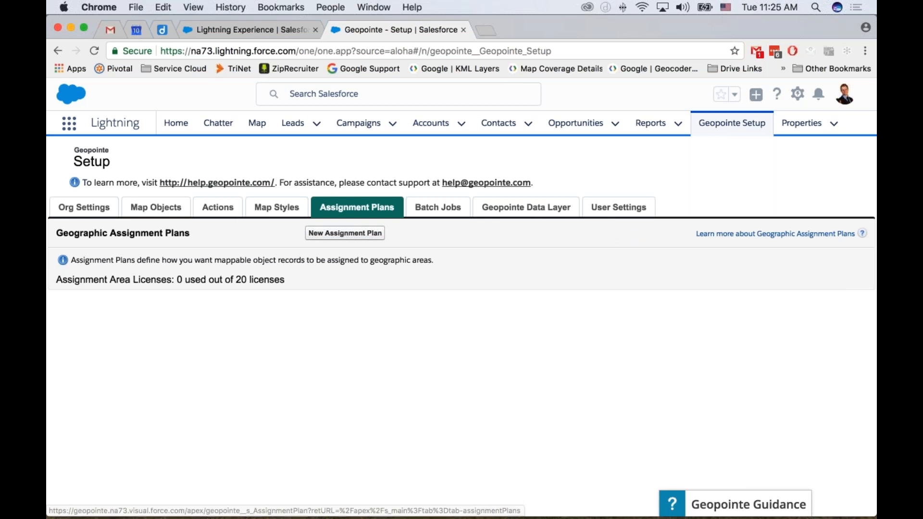
click(337, 234)
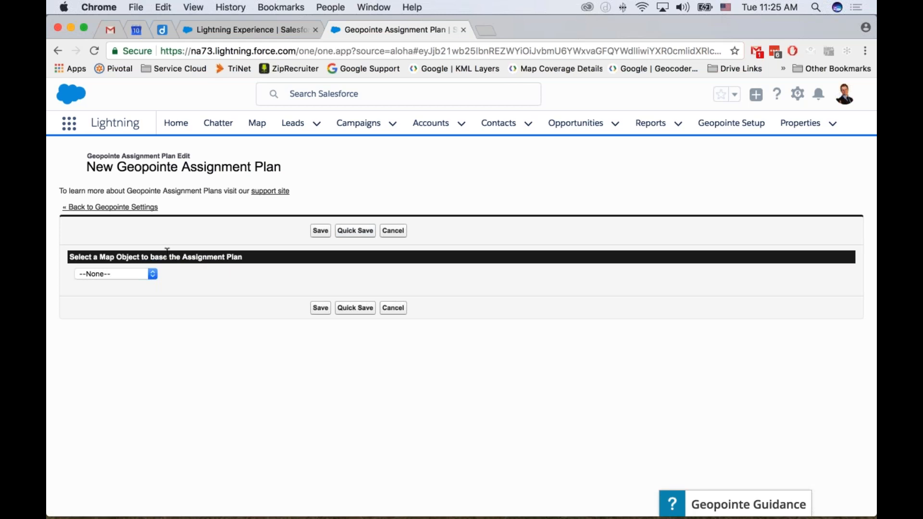
click(145, 273)
click(146, 272)
click(134, 275)
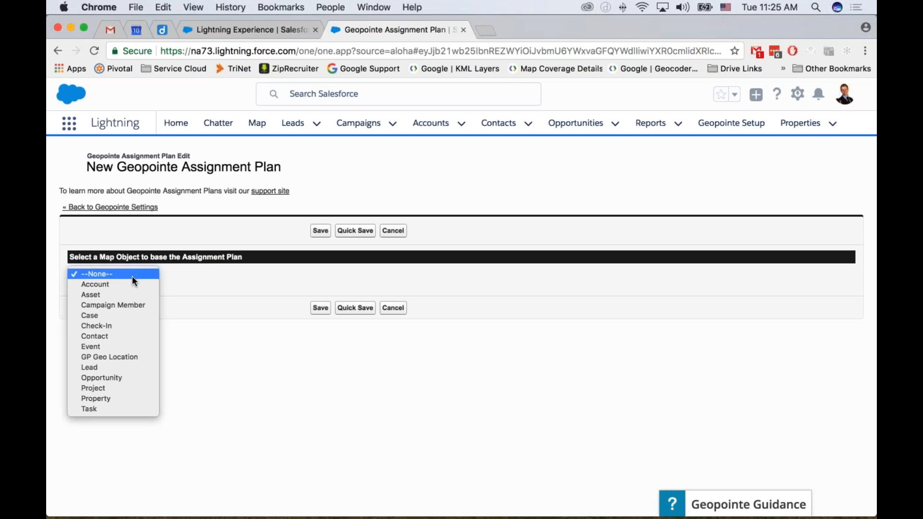
click(99, 286)
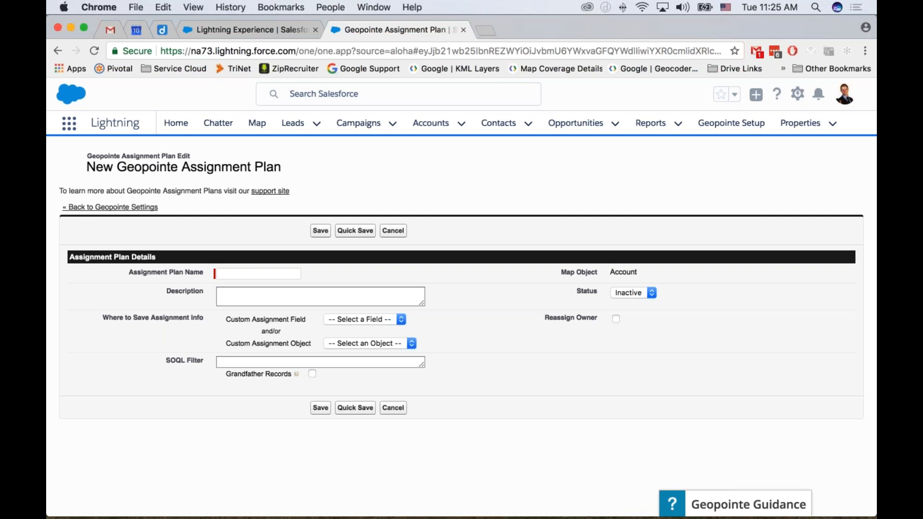
Check which custom assignment fields and objects the new plan offers for saving assignment info, and cancel the plan
drag(109, 318, 212, 321)
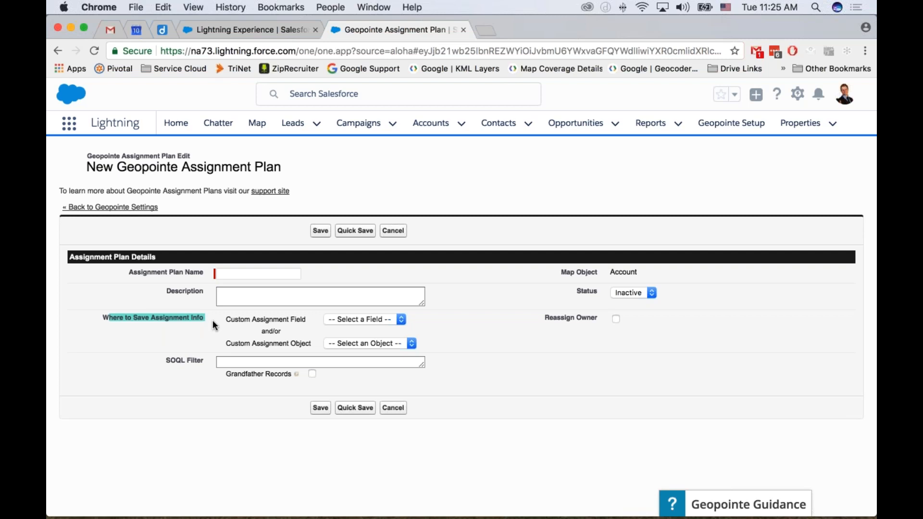
click(283, 318)
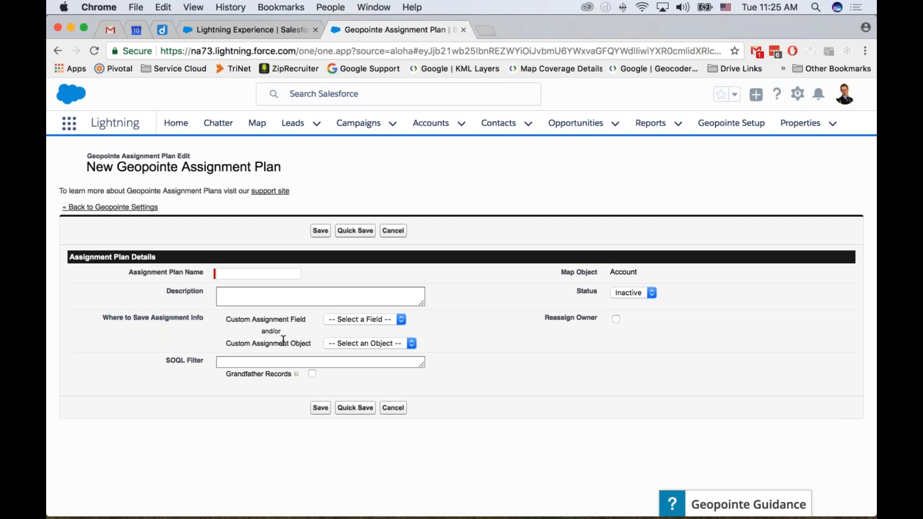
click(388, 320)
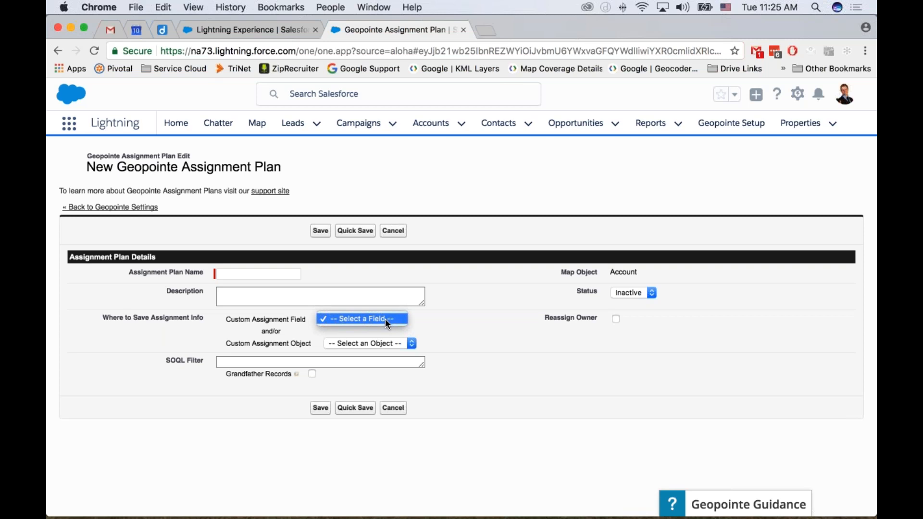
click(385, 318)
click(397, 343)
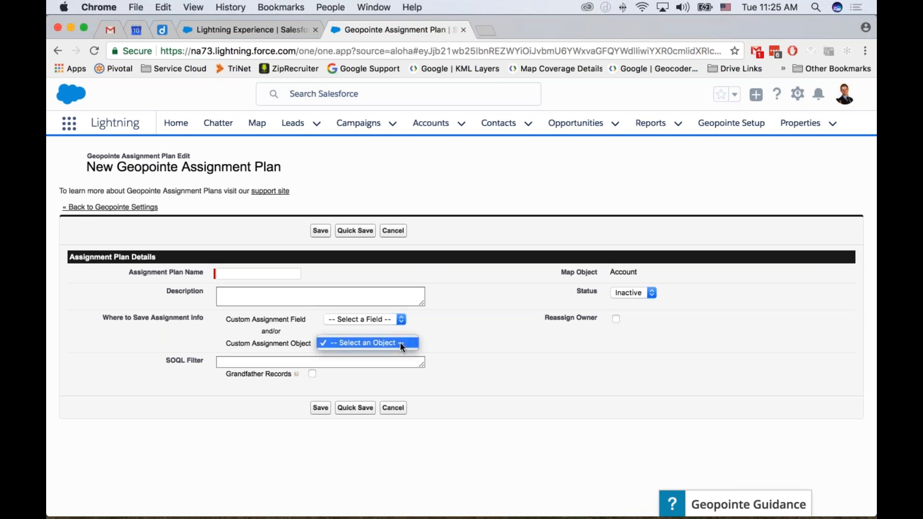
click(400, 344)
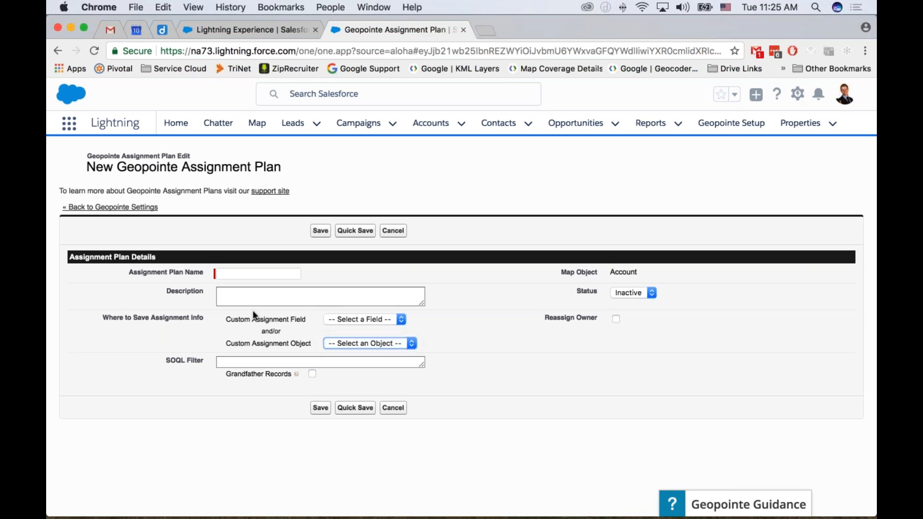
click(361, 319)
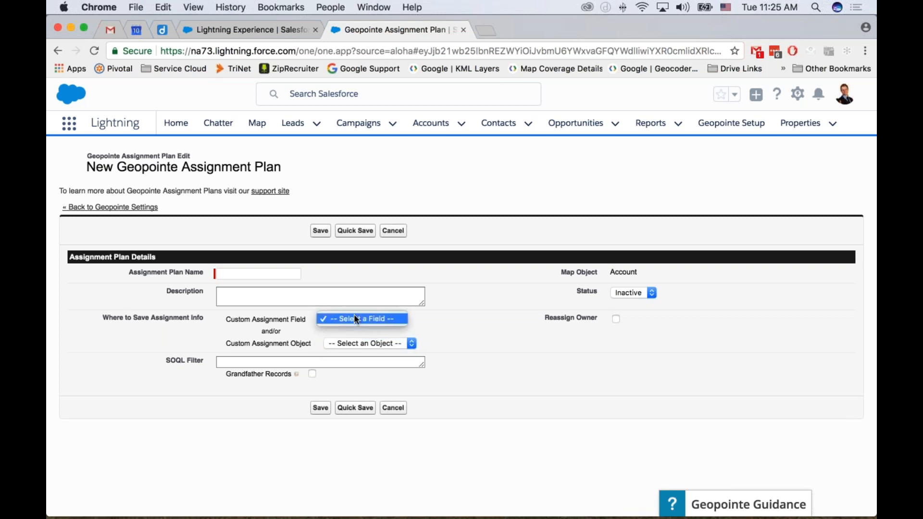
click(379, 318)
click(393, 231)
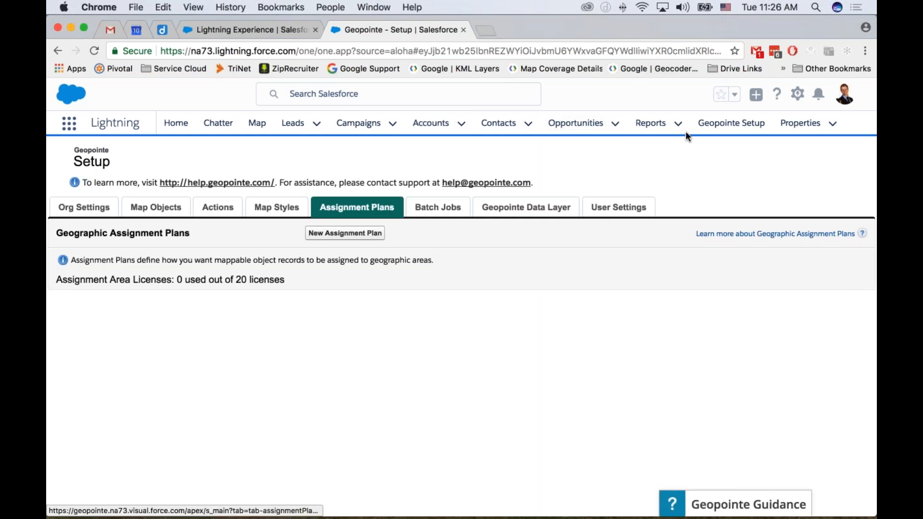
Open the Account object's fields and relationships through Salesforce Setup's Object Manager
click(798, 97)
click(753, 130)
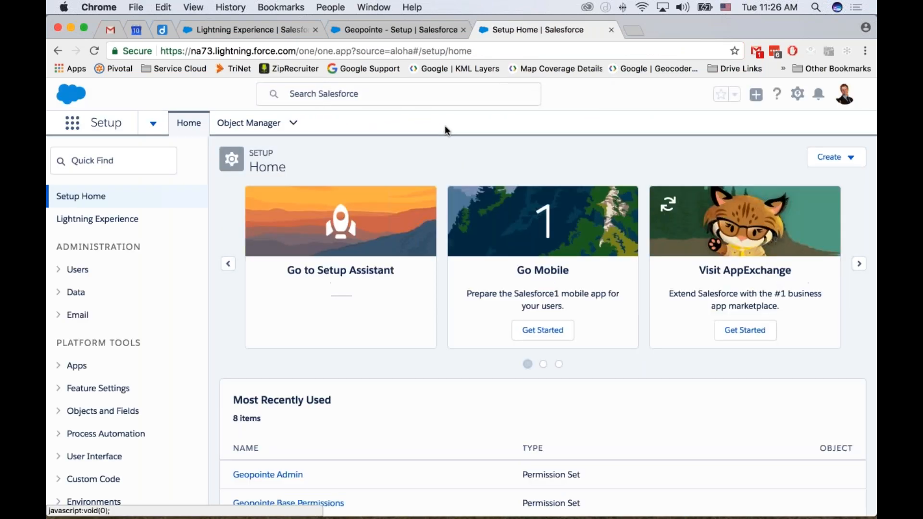
click(255, 125)
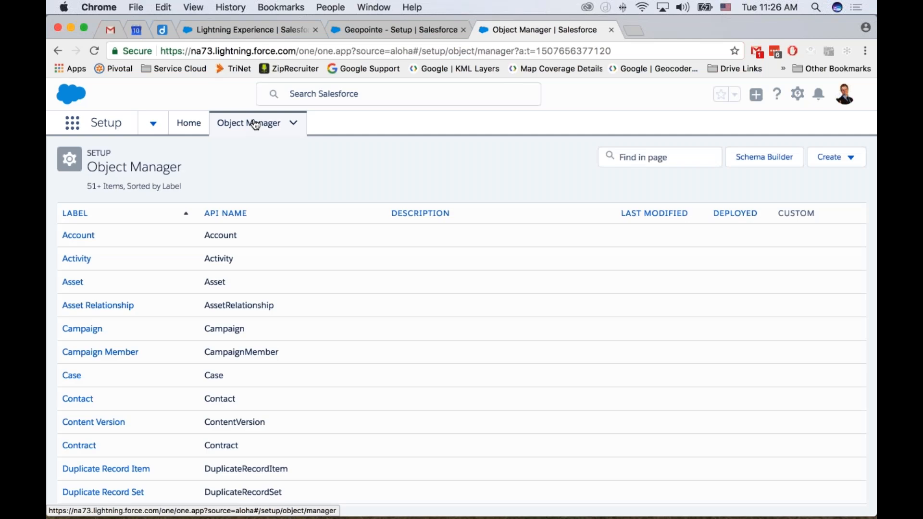
click(80, 236)
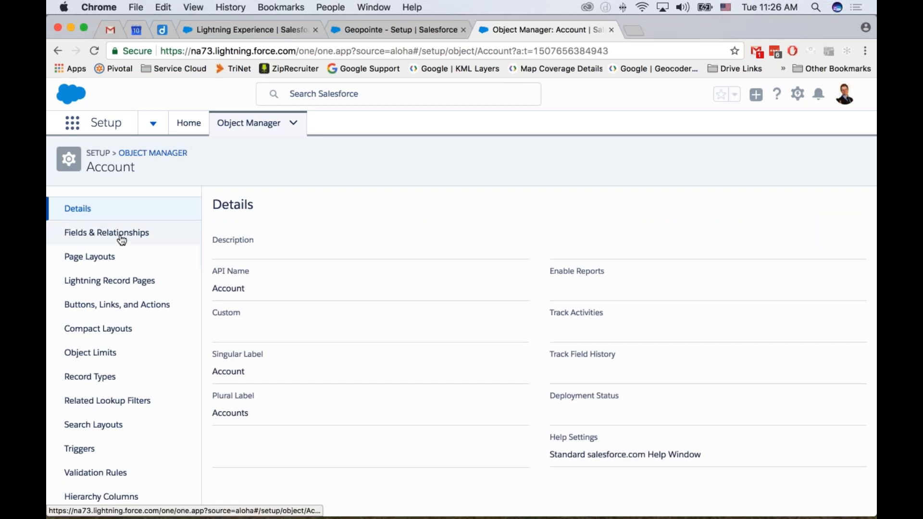
click(119, 238)
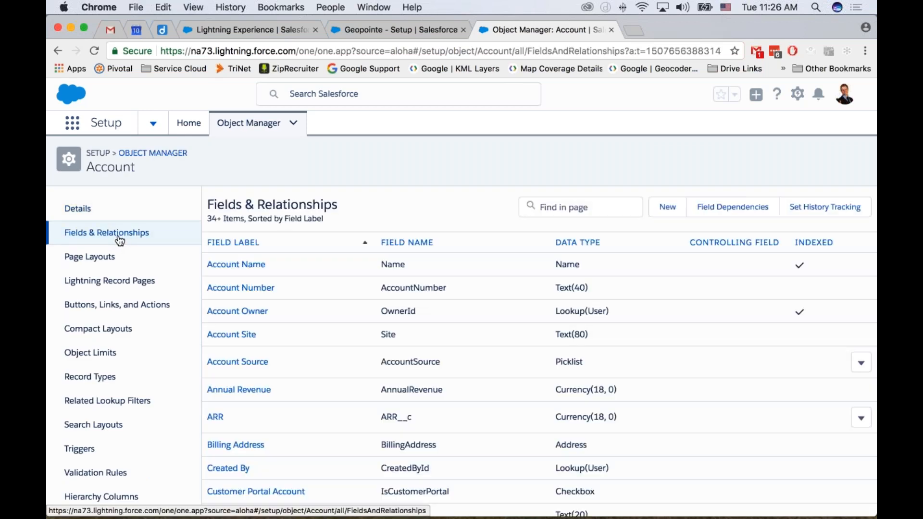
Create a new Lookup Relationship field on Account related to Geopointe Assignment Area
click(664, 208)
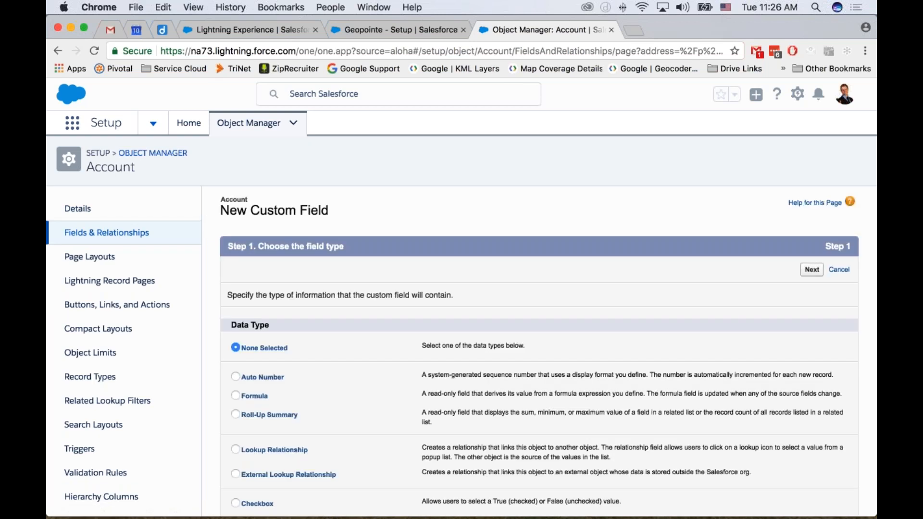
click(236, 451)
click(812, 270)
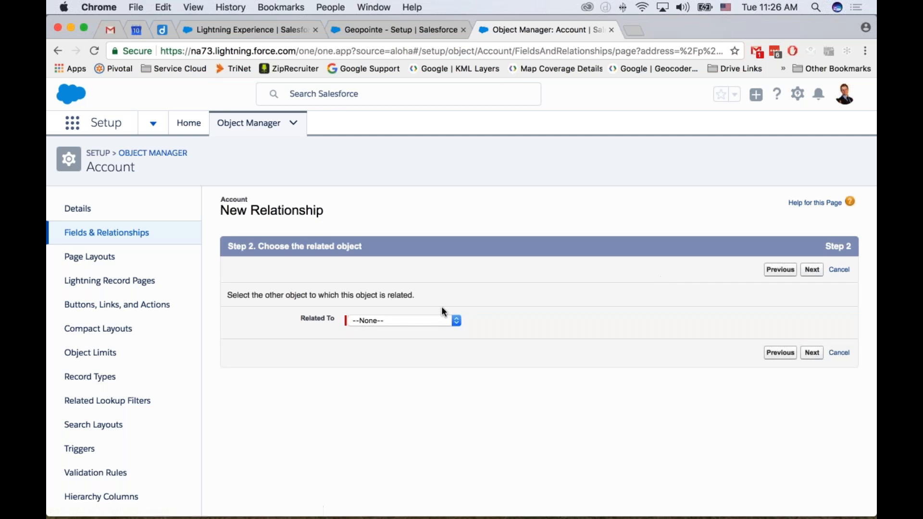
click(441, 324)
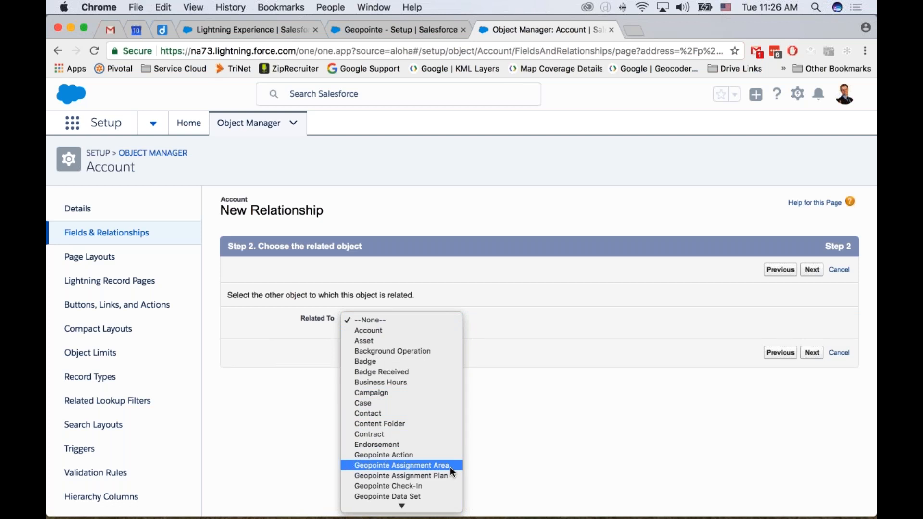
click(402, 465)
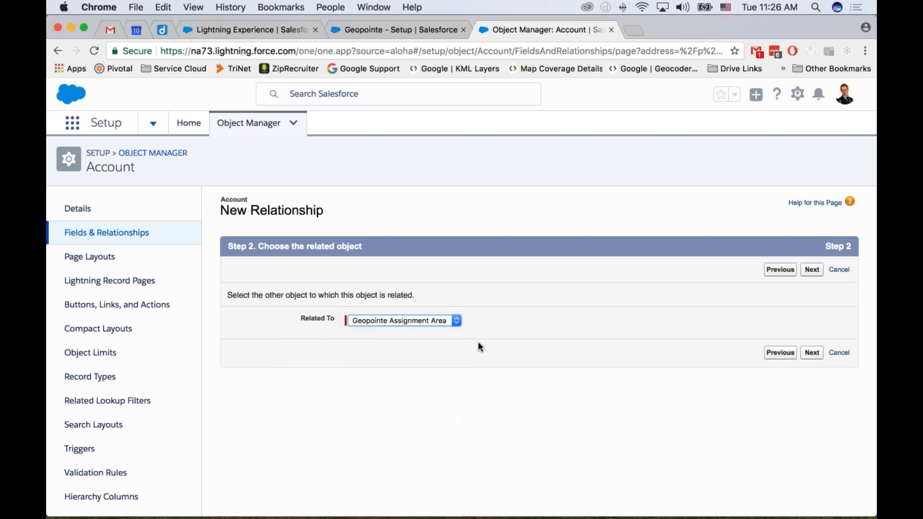
click(812, 353)
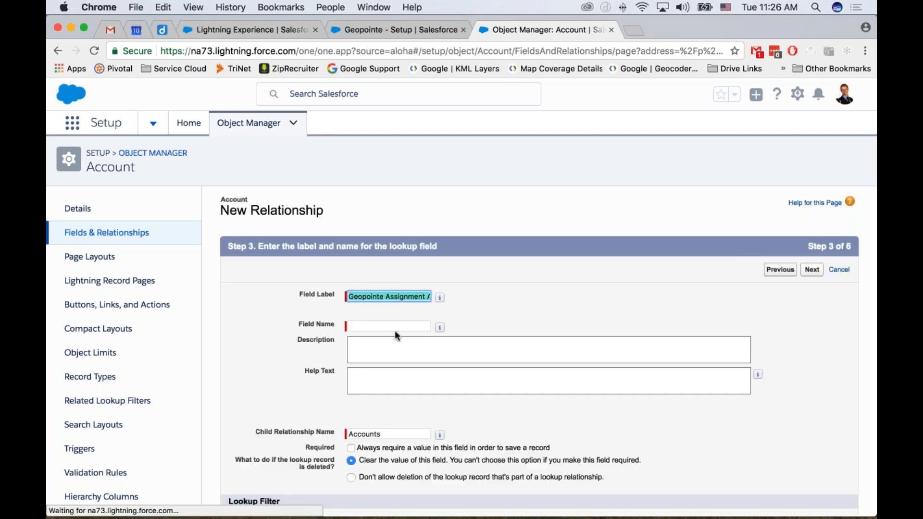
Replace the new lookup field's label with Sales Territory and try to continue to field-level security
key(BackSpace)
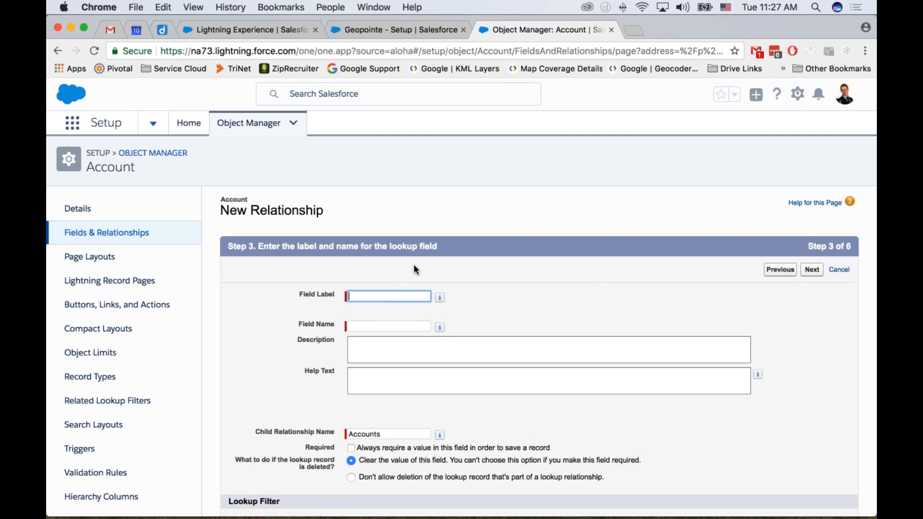
text(Sales Territory)
key(Tab)
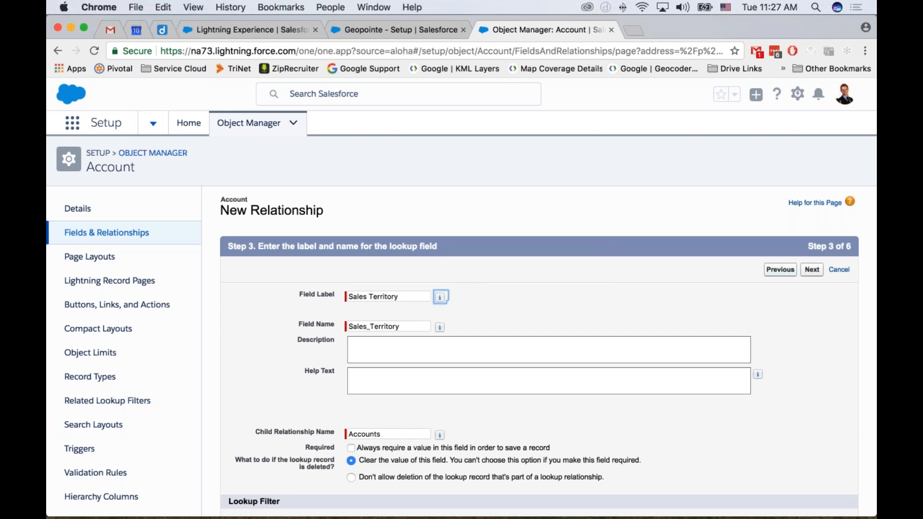
click(811, 270)
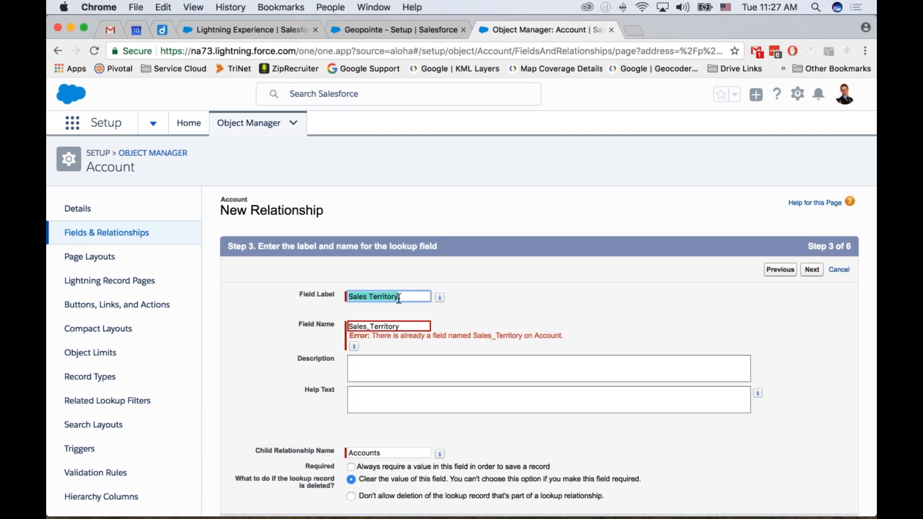
Change the lookup field's label to Sales Assignment and its field name to Sales_Assignment, and continue to field-level security
key(Right)
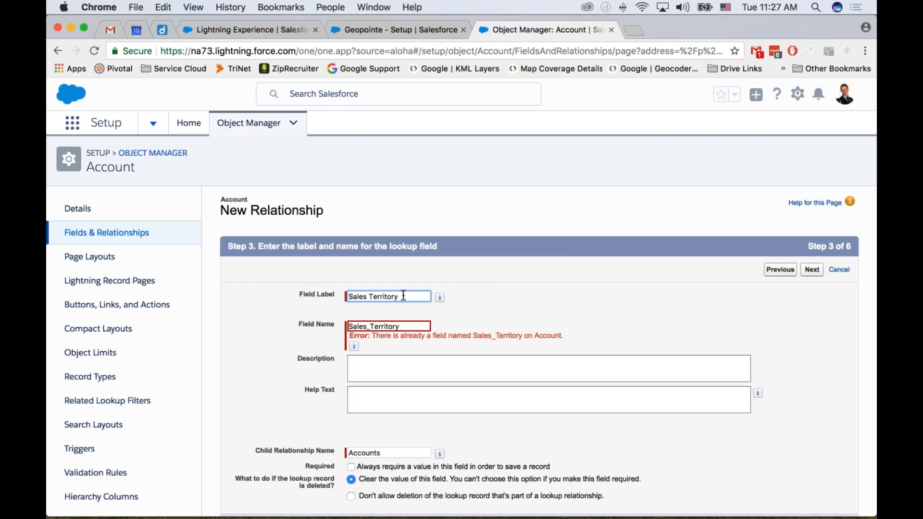
double_click(386, 297)
text(Assignment)
drag(401, 327, 333, 322)
key(BackSpace)
key(shift+Tab)
key(shift+Tab)
key(Tab)
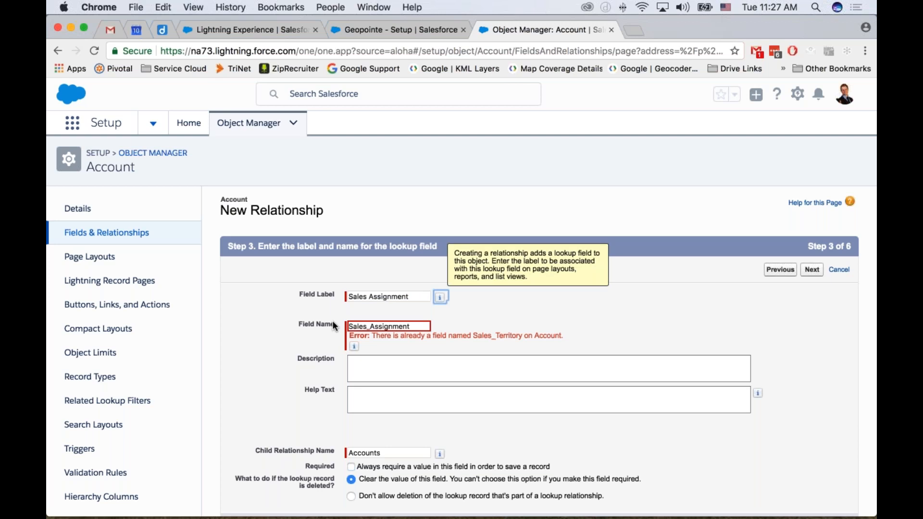
key(Return)
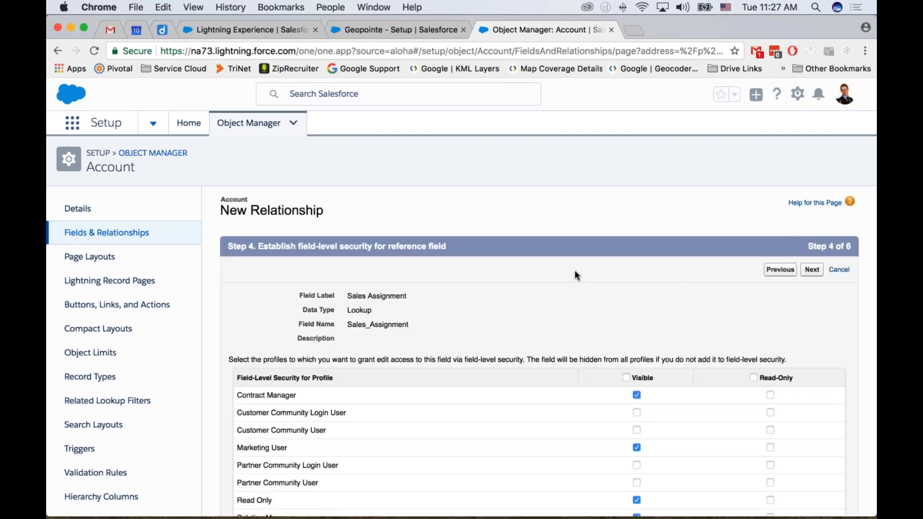
Accept the default field security and Account Layout, exclude the related list from Geopointe Assignment Area Layout, and save the field
scroll(576, 275, down, 5)
scroll(575, 270, up, 5)
click(812, 269)
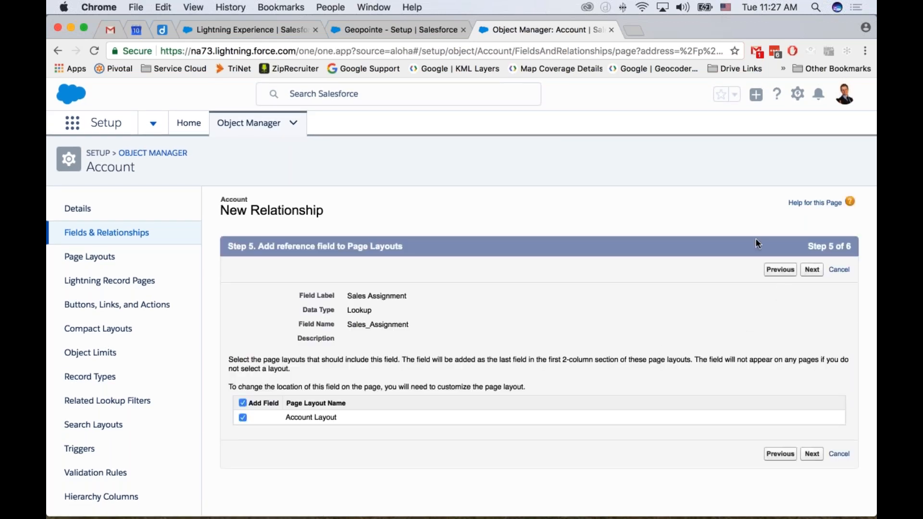
click(813, 270)
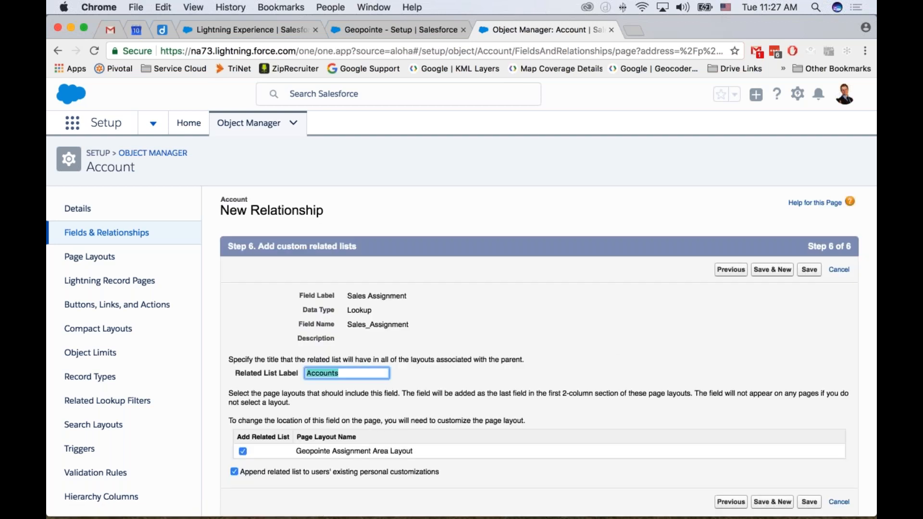
click(243, 451)
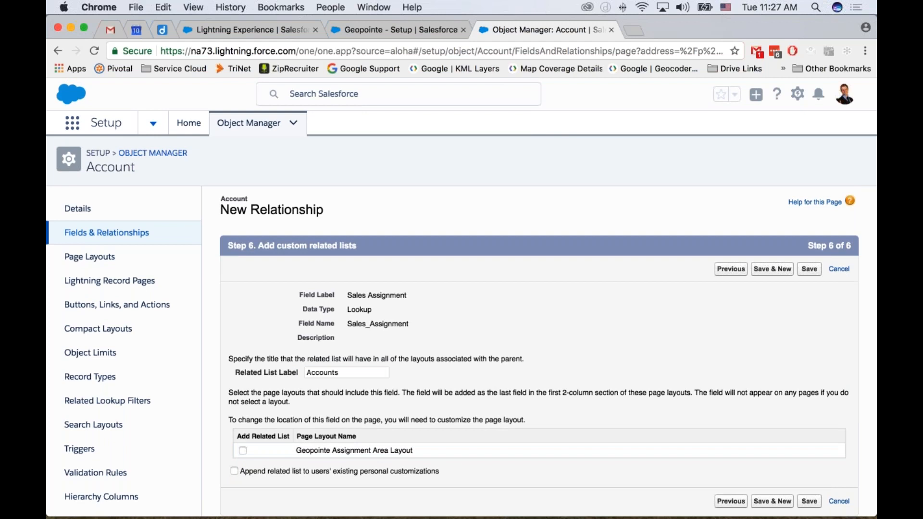
click(812, 270)
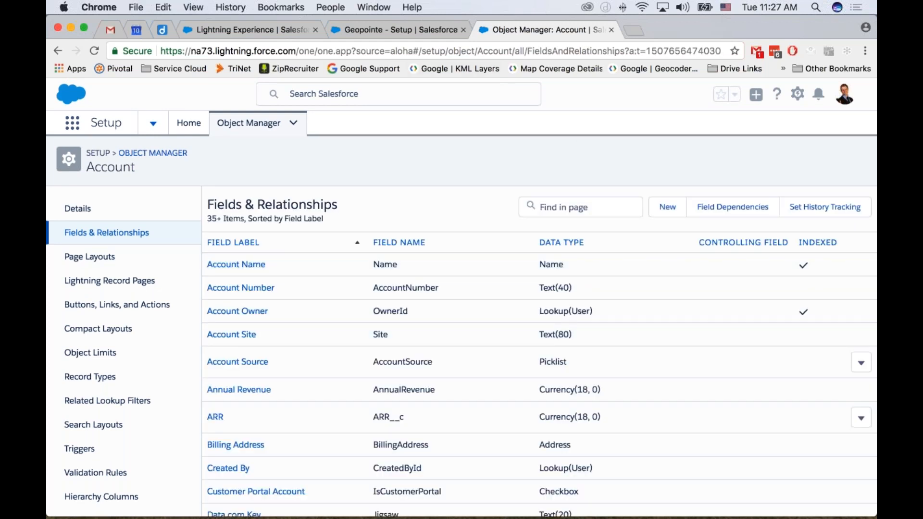
Return to Geopointe Setup and start a new assignment plan based on the Account map object
click(409, 30)
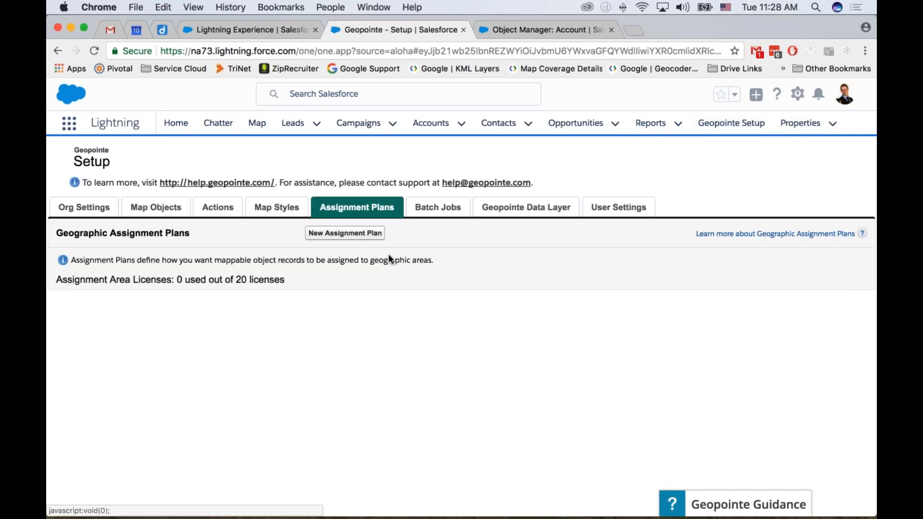
click(326, 235)
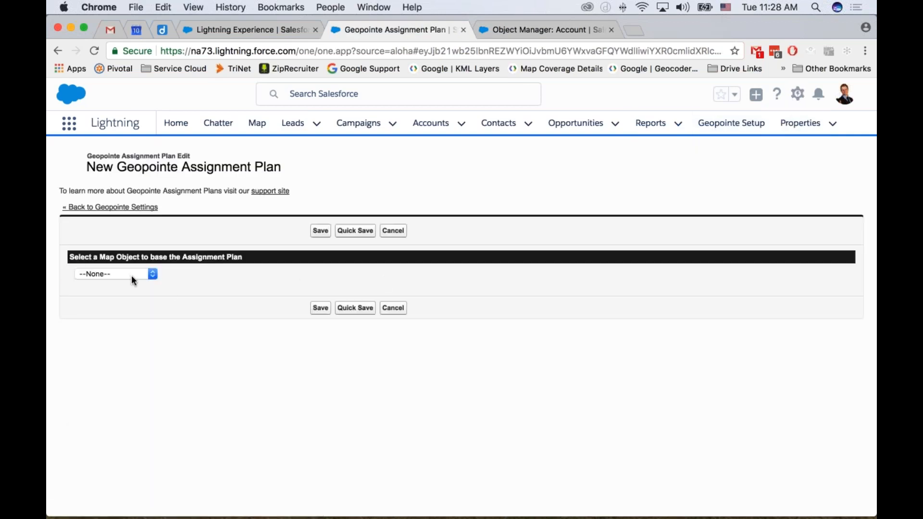
click(131, 275)
click(128, 286)
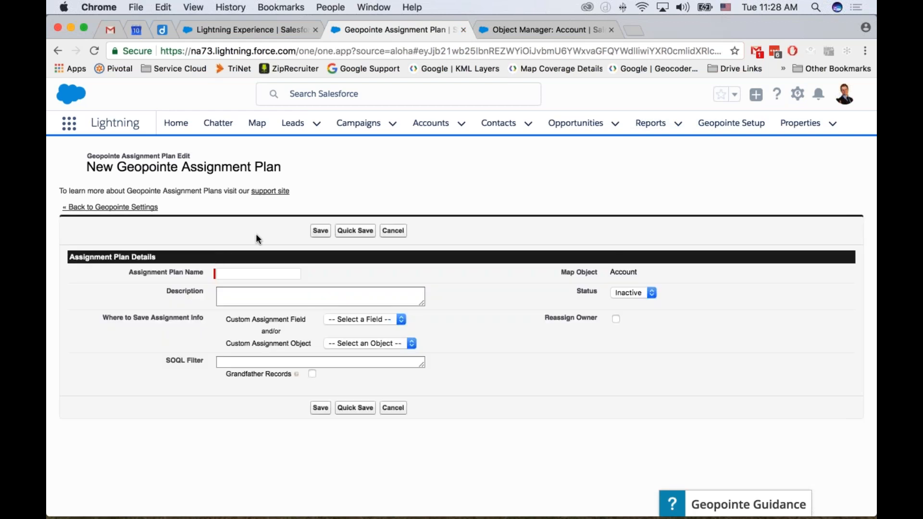
Name the plan Sales Territories, set Sales Assignment as its custom assignment field, keep the status Inactive, and save it
click(382, 319)
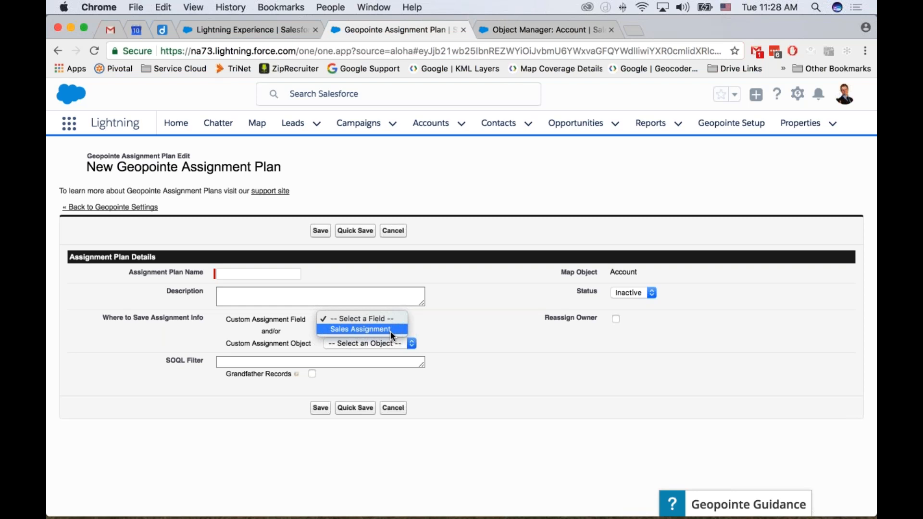
click(390, 330)
click(218, 273)
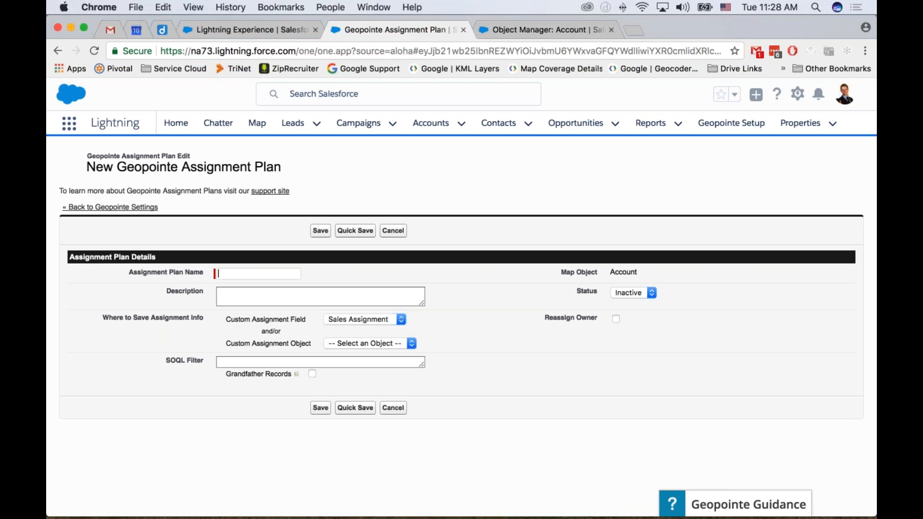
text(les Territories)
drag(270, 357, 255, 360)
click(260, 361)
click(632, 292)
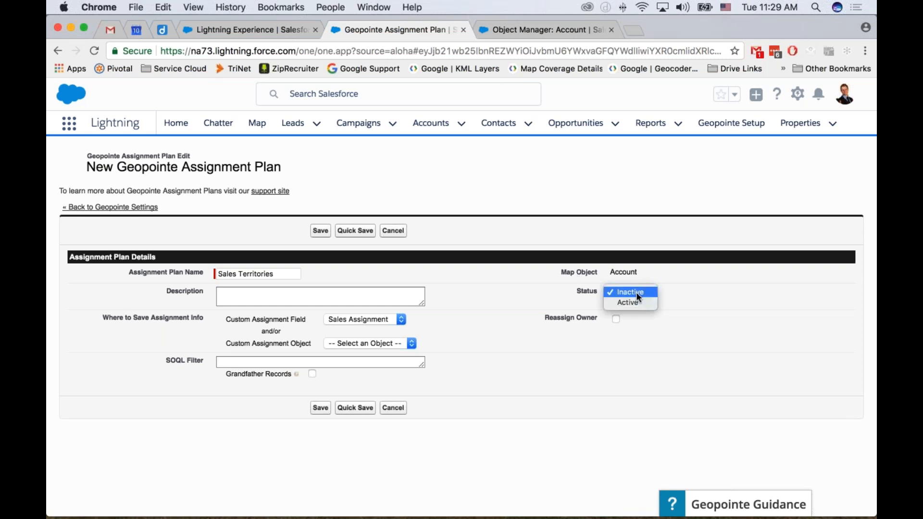
click(676, 295)
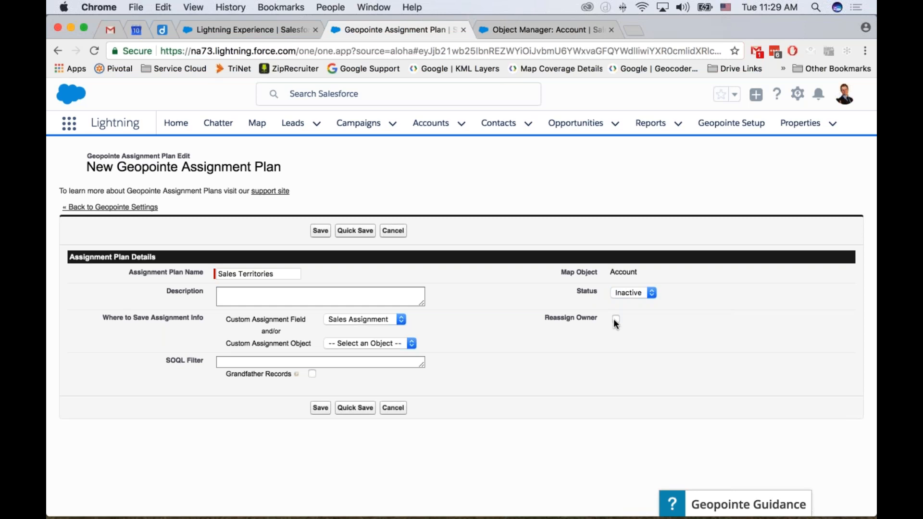
click(321, 408)
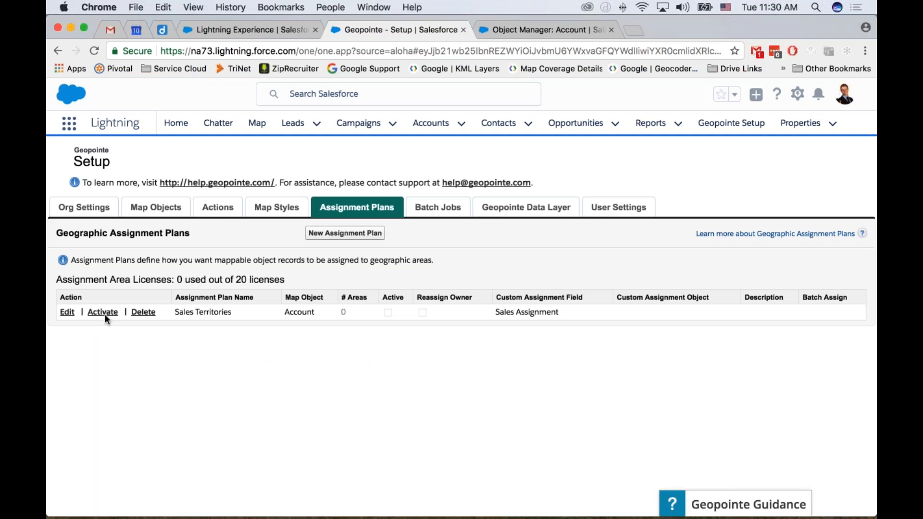
Open the Sales Territories plan for editing, start a new assignment area, and check the territory shapes on the map
click(68, 313)
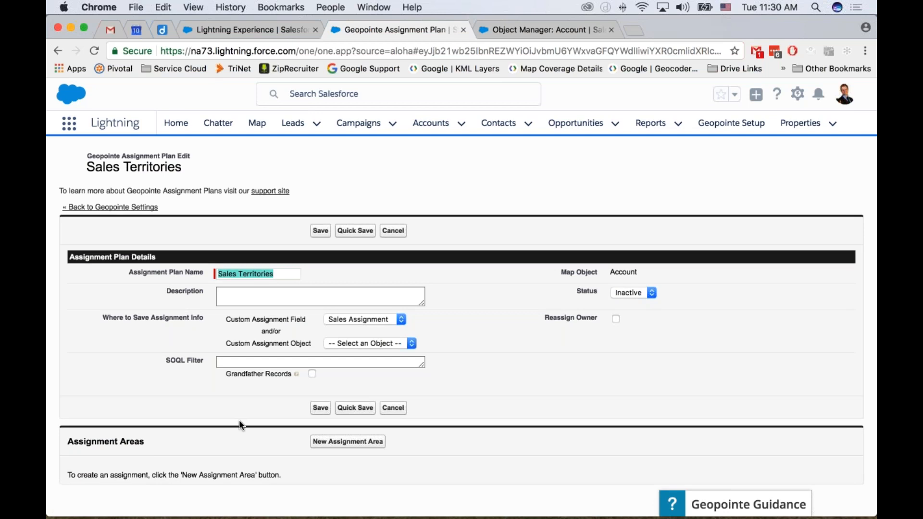
click(363, 443)
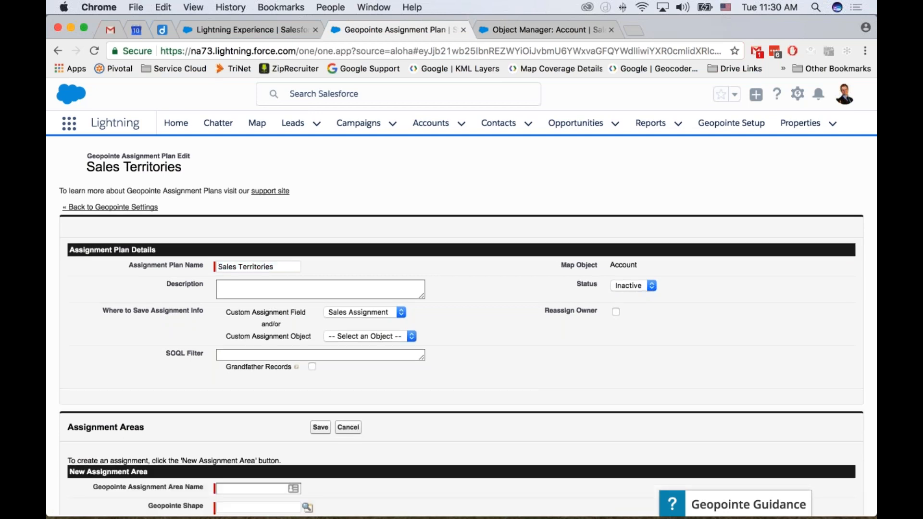
scroll(412, 445, down, 2)
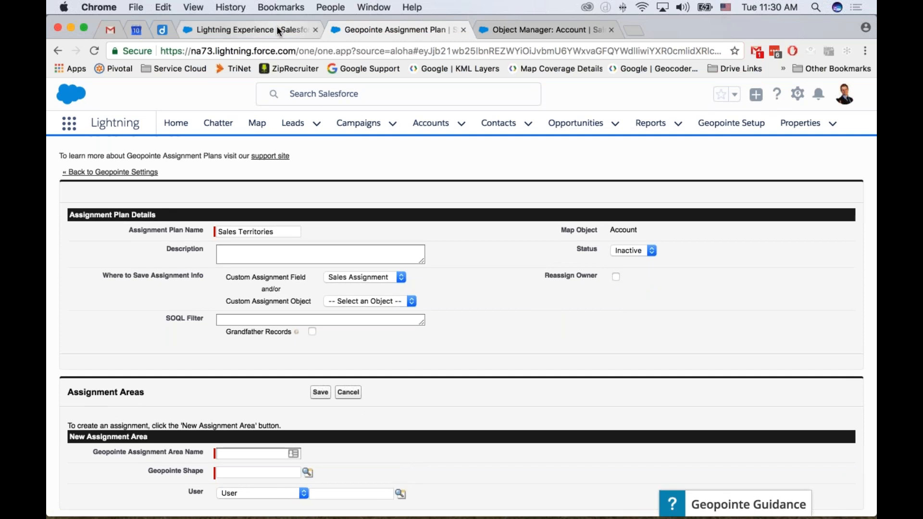
click(277, 30)
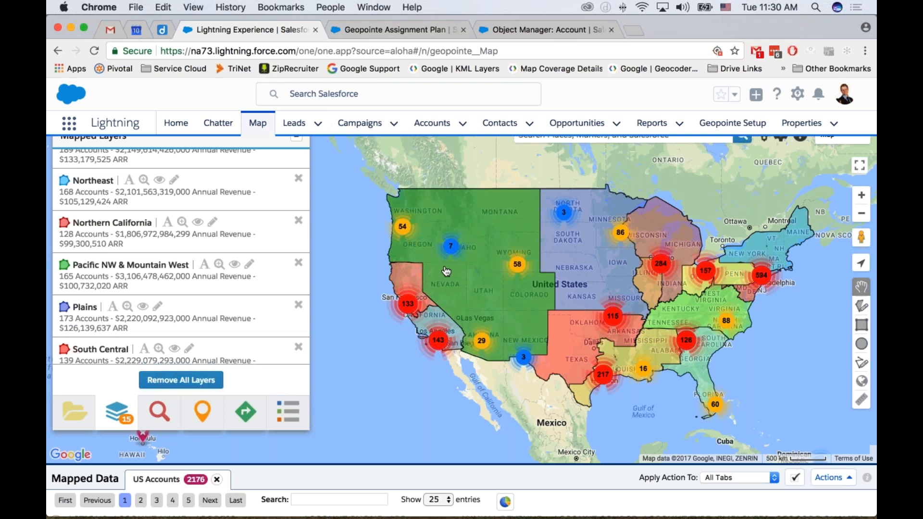
click(397, 30)
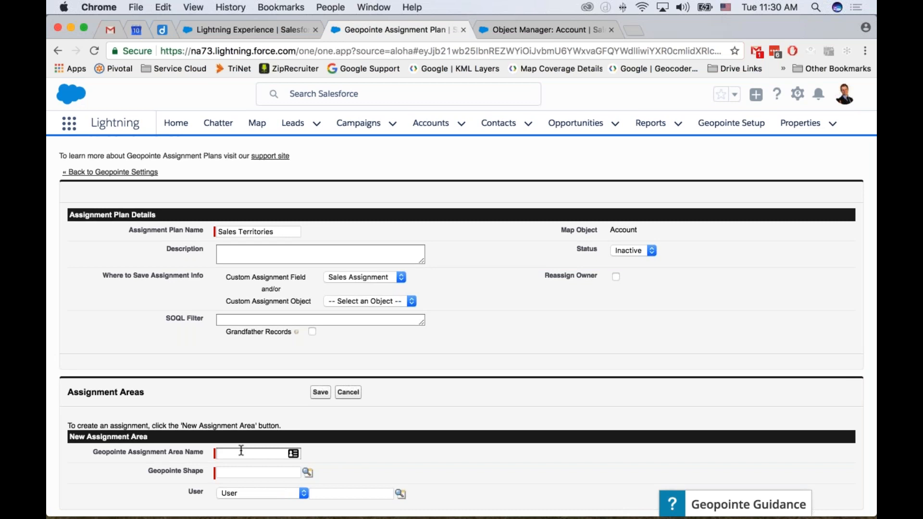
Create the assignment area Northern CA with the Northern California shape, assign a user to it, and save it
text(Northern Cal)
key(BackSpace)
key(BackSpace)
text(A)
key(Tab)
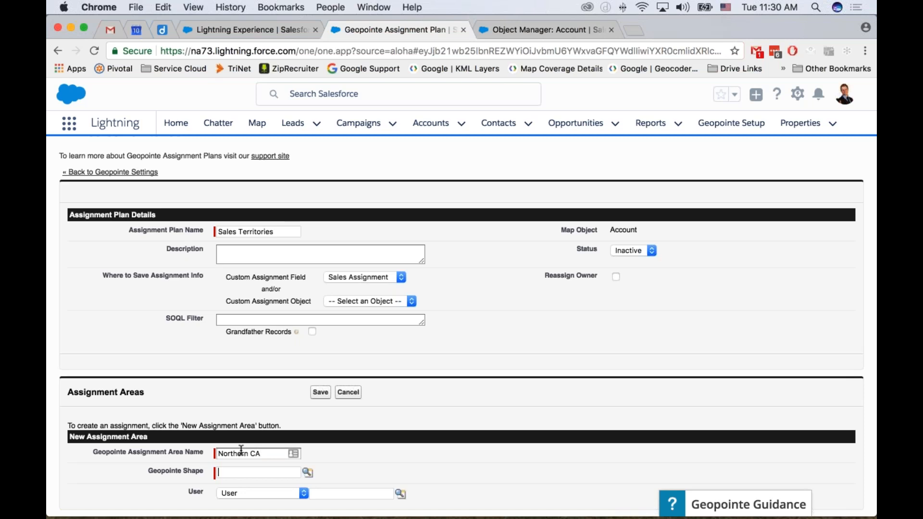
click(307, 474)
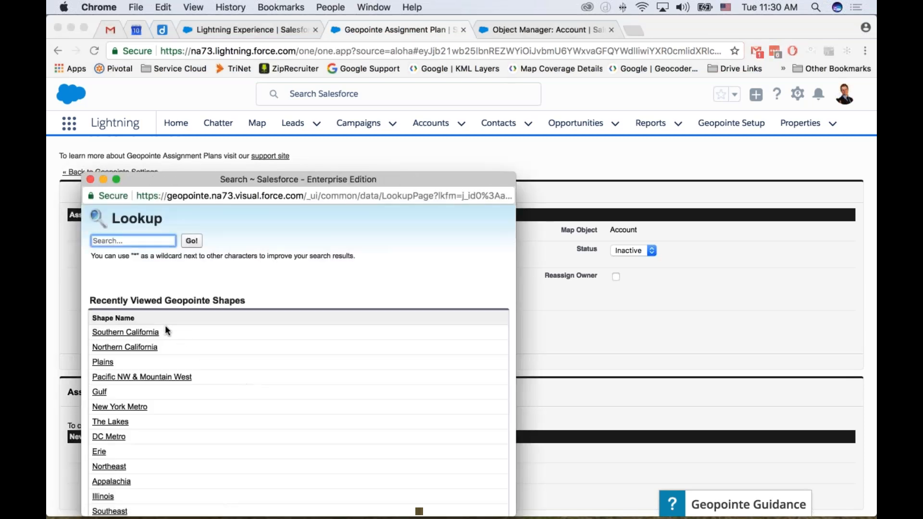
click(125, 347)
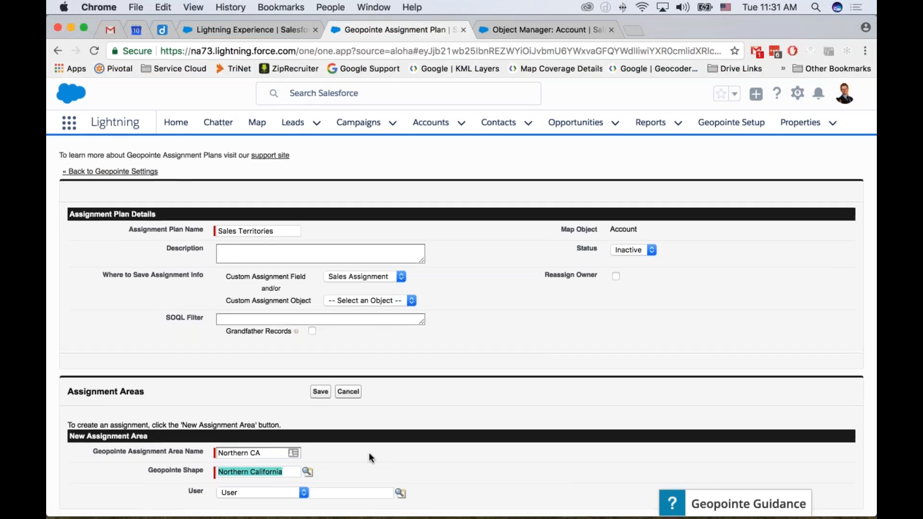
click(356, 494)
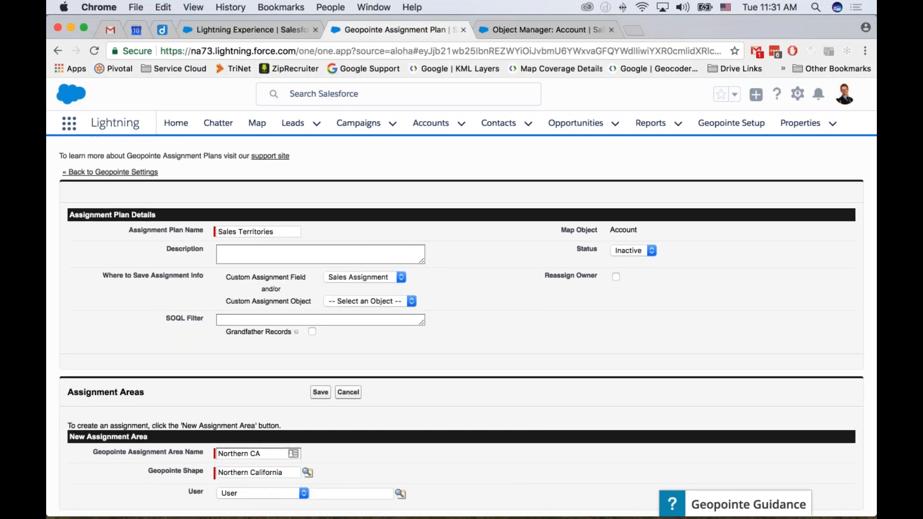
click(400, 493)
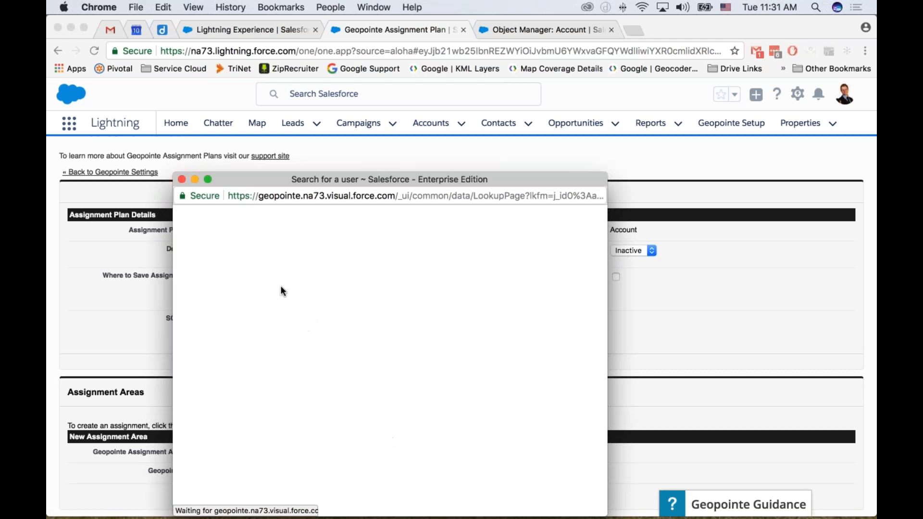
click(205, 347)
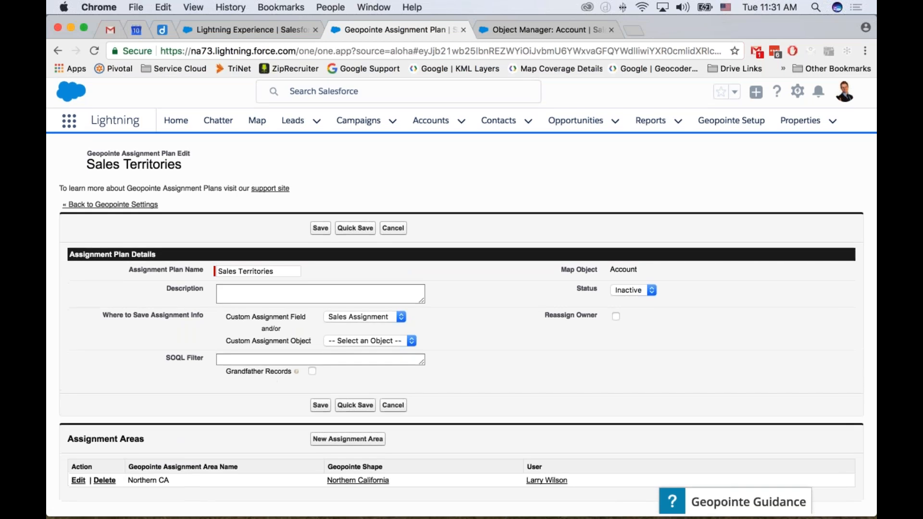
Add a second assignment area named Southern CA with the Southern California shape and an assigned user, and save it
click(378, 442)
scroll(243, 429, down, 1)
click(243, 452)
text(Southern CA)
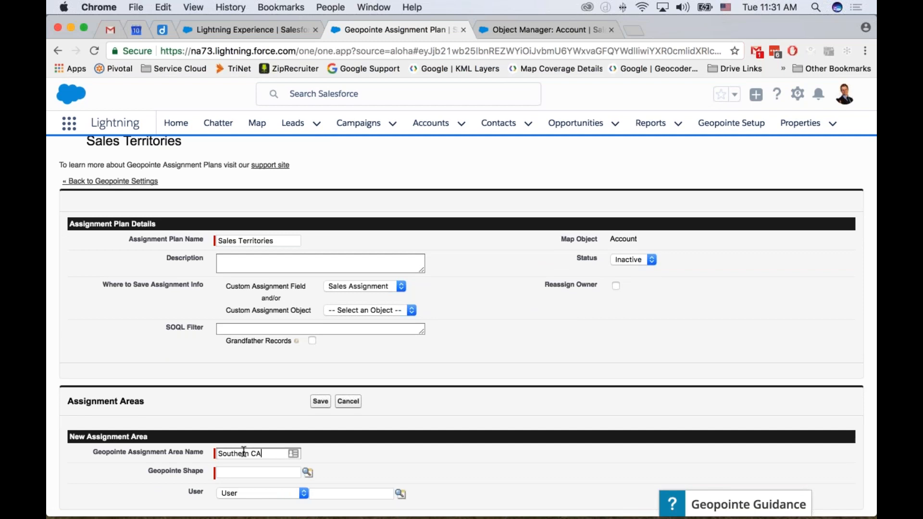
click(308, 473)
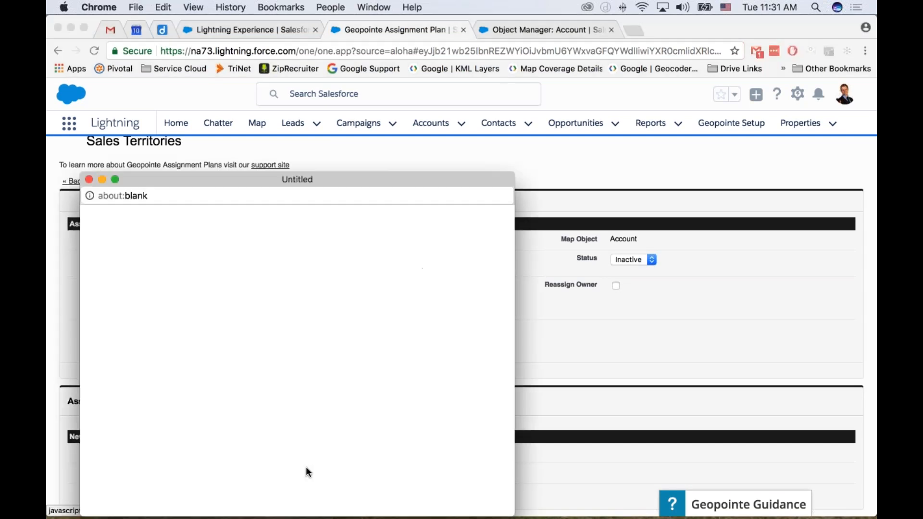
click(111, 347)
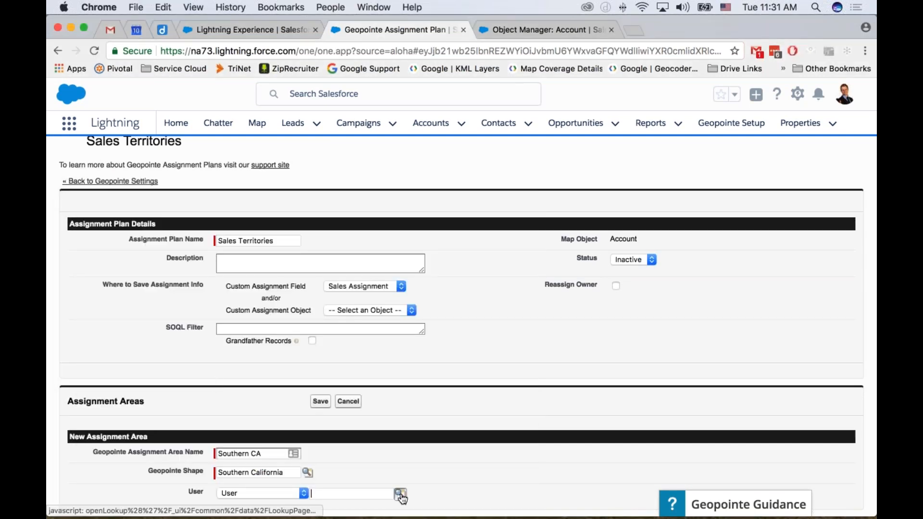
click(400, 494)
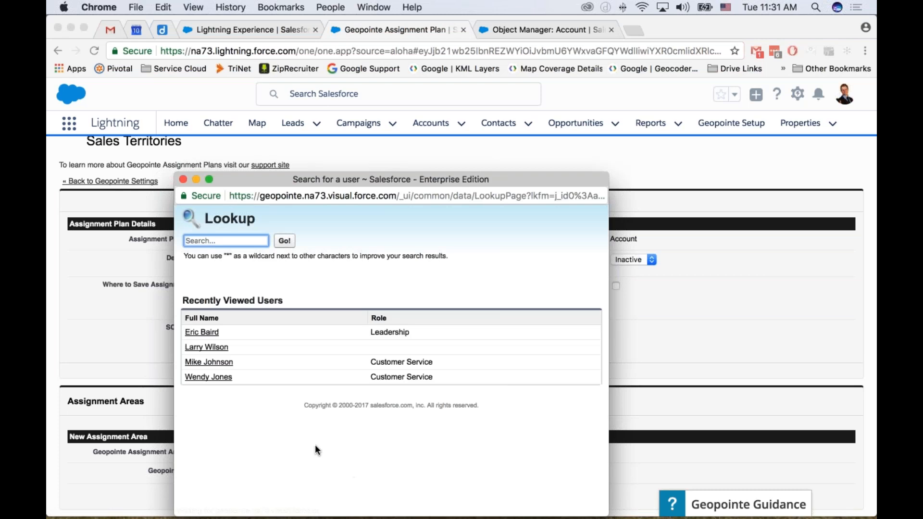
click(202, 333)
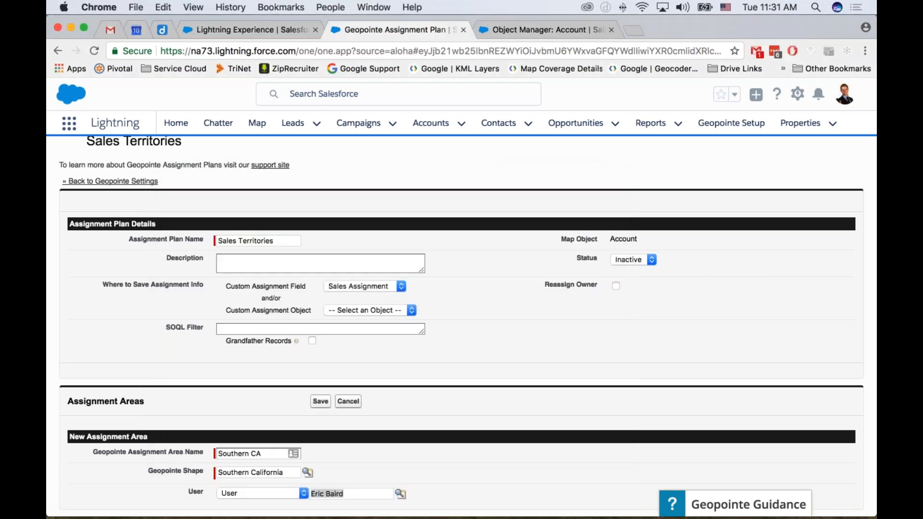
click(320, 401)
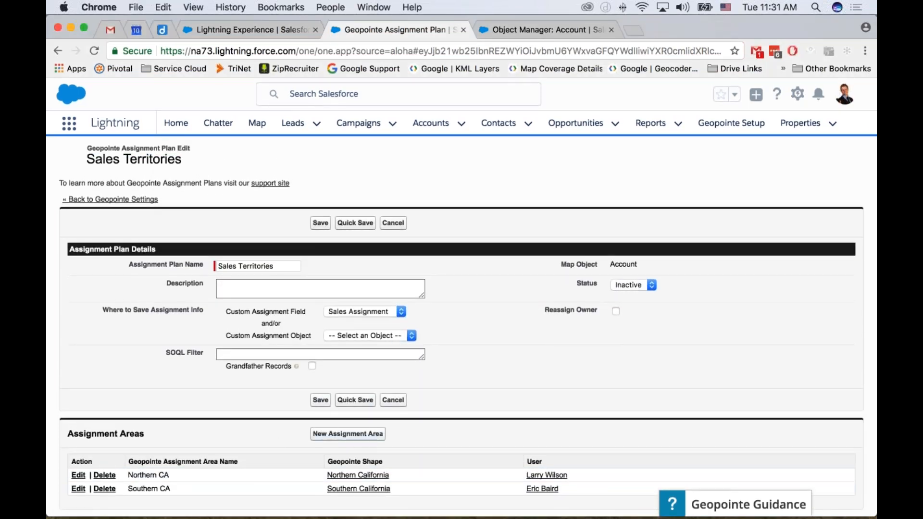
Add an assignment area named Pacific NW & Mtn West with the Pacific NW & Mountain West shape and an assigned user, and save it
click(348, 434)
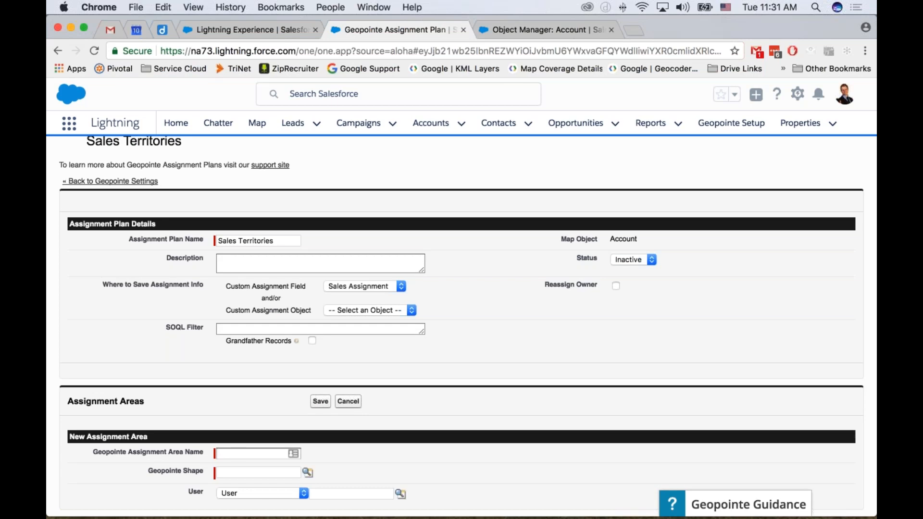
text(Pacific NW & Mtn West)
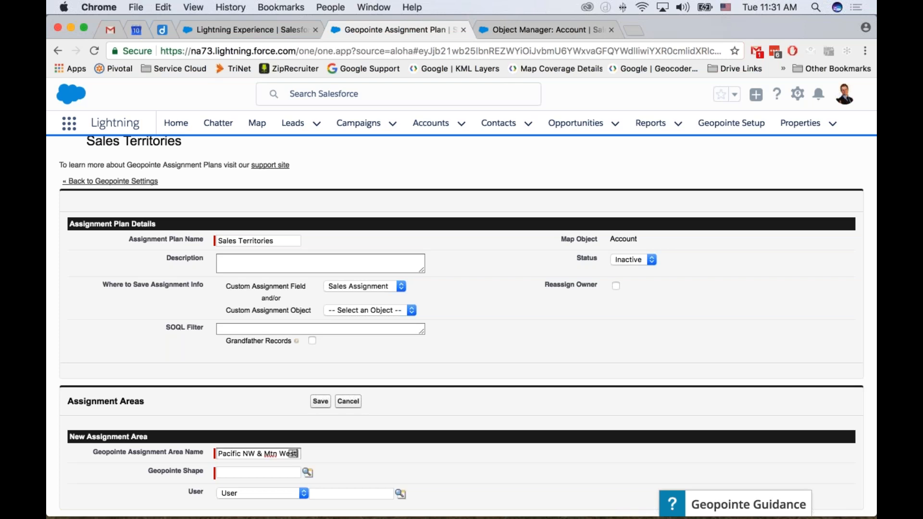
click(307, 472)
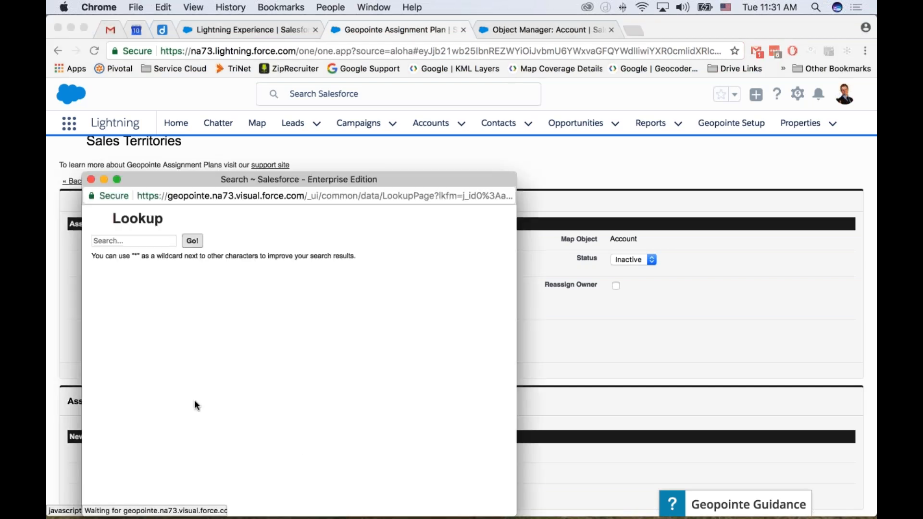
click(152, 380)
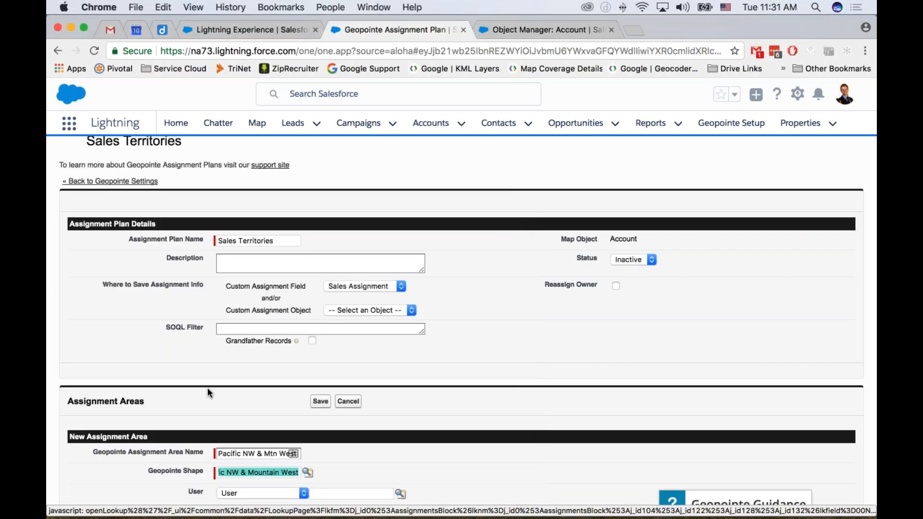
click(339, 495)
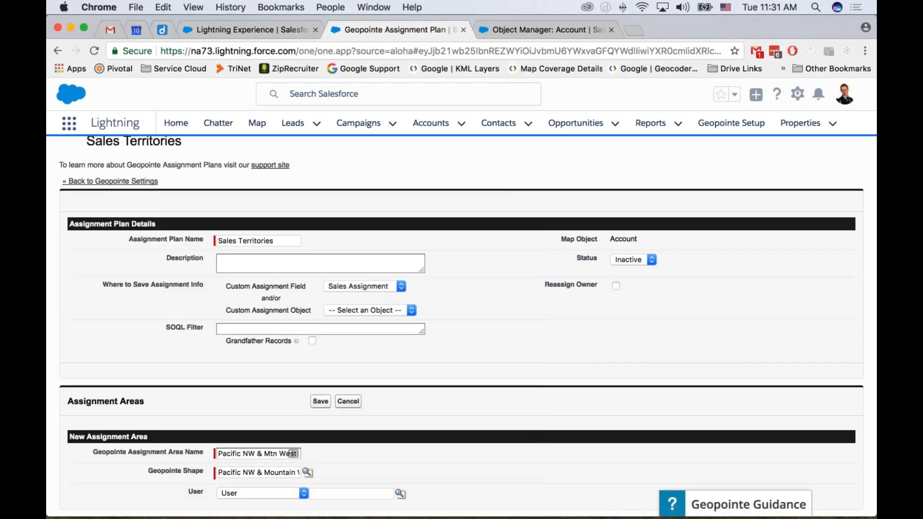
click(400, 494)
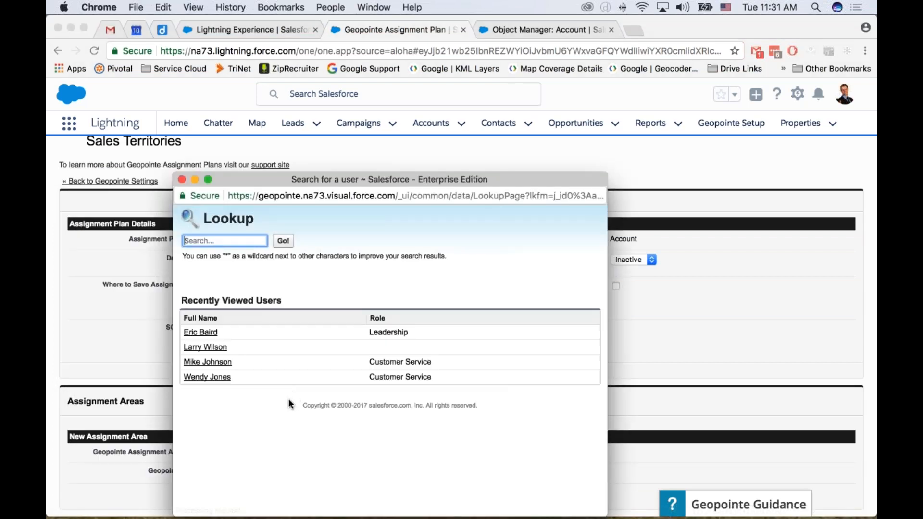
click(207, 377)
click(321, 403)
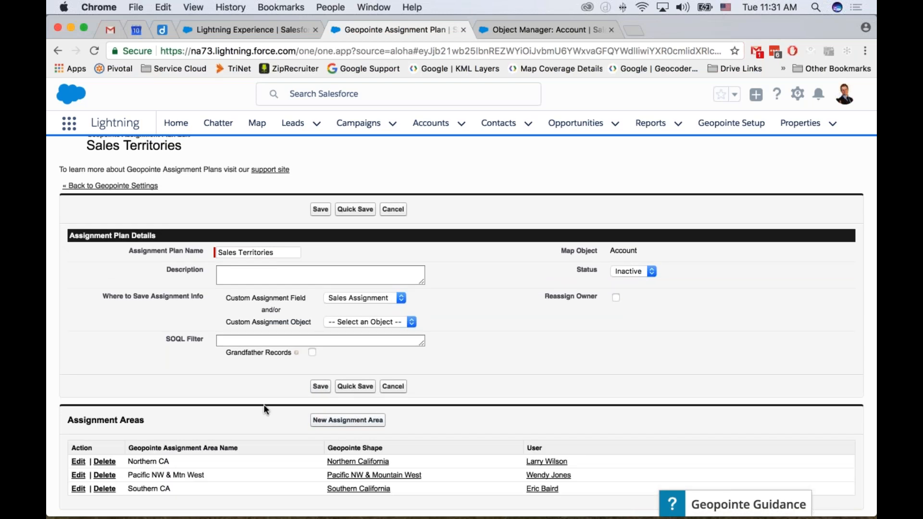
Add an assignment area named Plains with the Plains shape and an assigned user, and save it
click(348, 421)
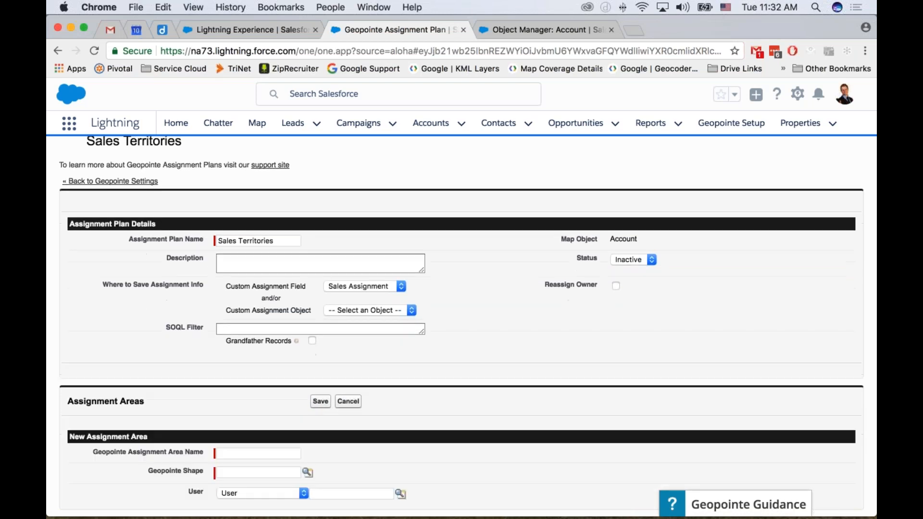
text(Plains)
click(307, 473)
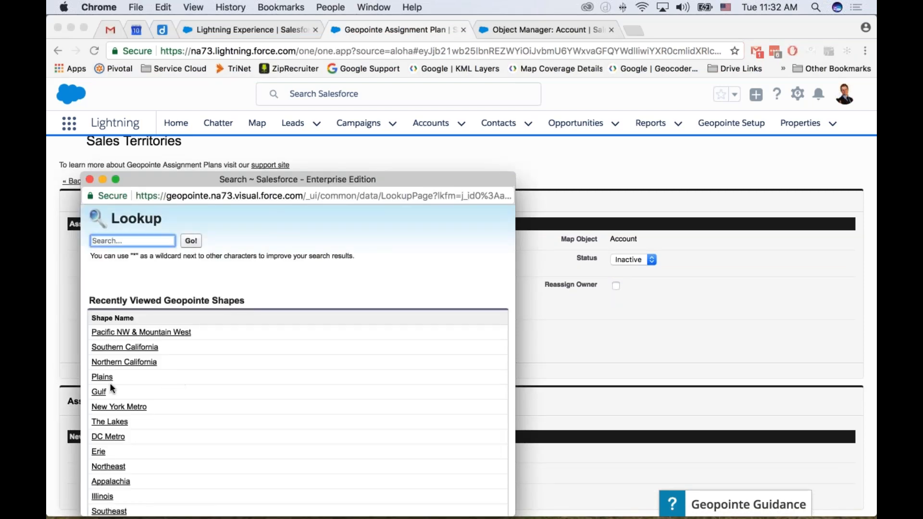
click(99, 375)
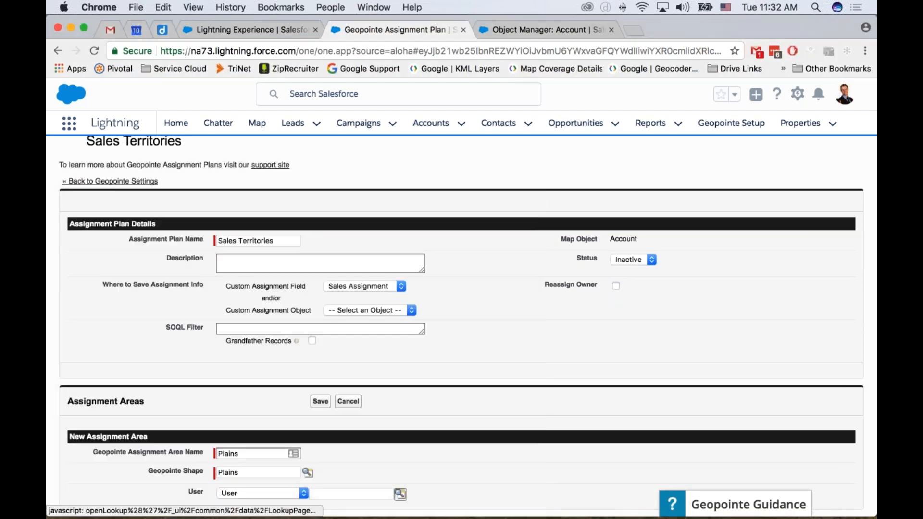
click(400, 494)
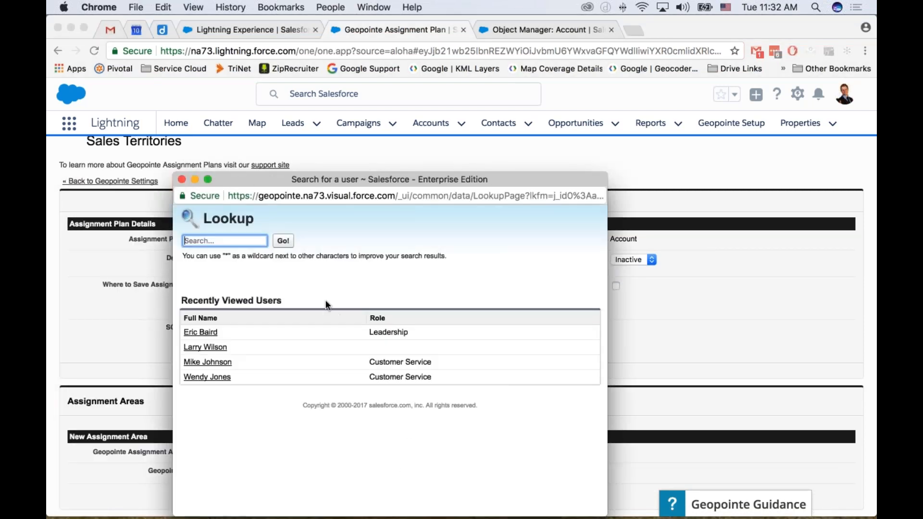
click(213, 362)
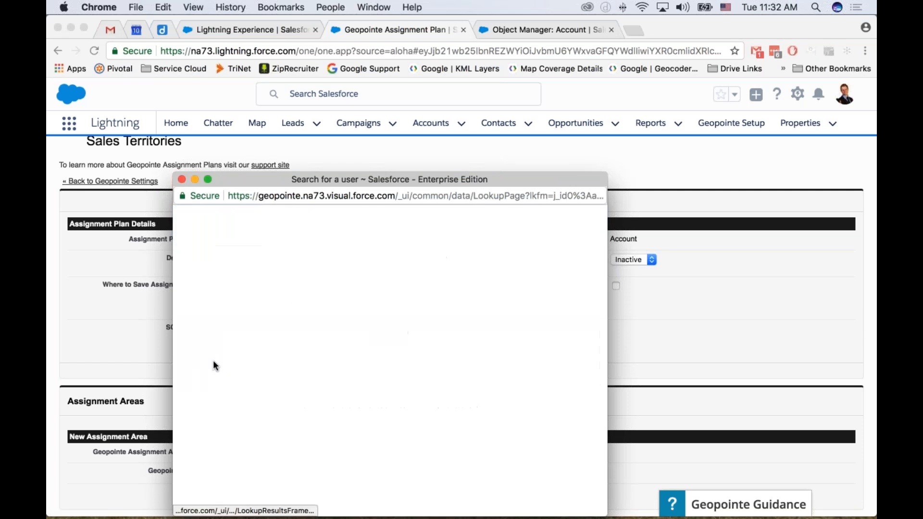
click(321, 402)
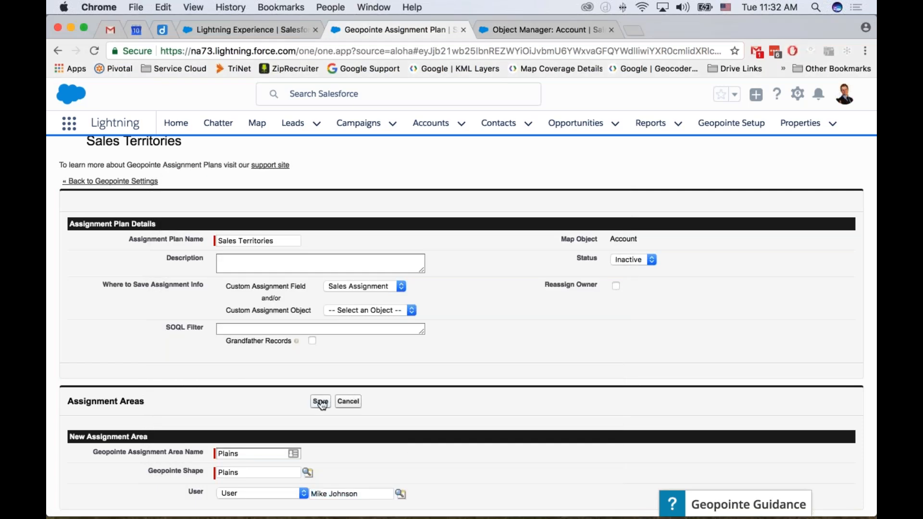
Save the Sales Territories plan with Reassign Owner enabled, and activate it
scroll(578, 382, down, 1)
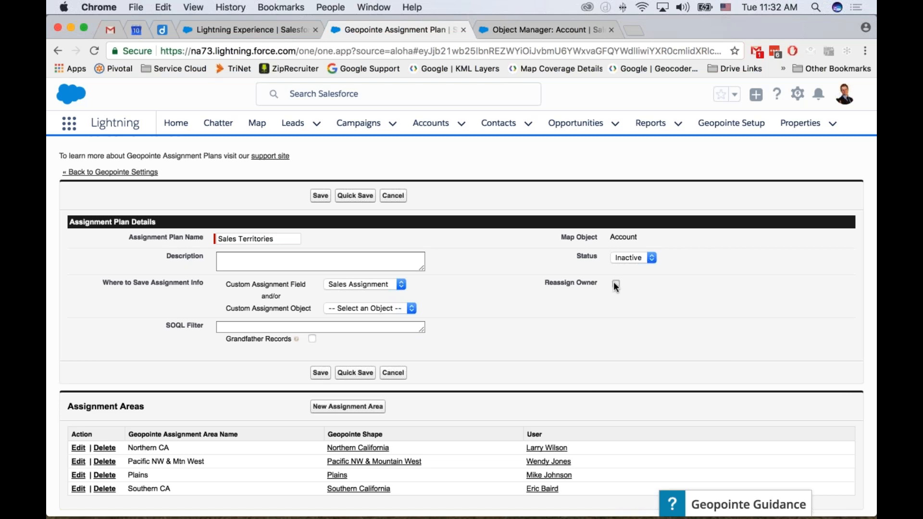
click(320, 195)
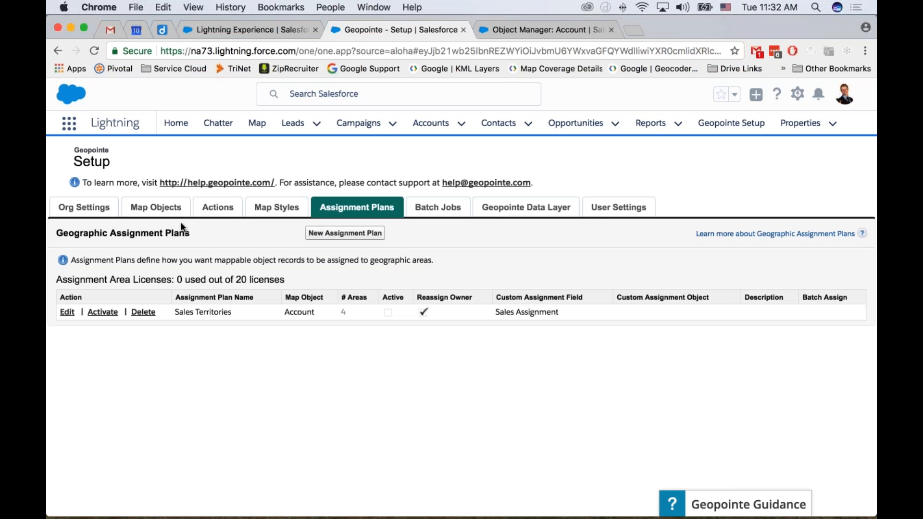
click(101, 313)
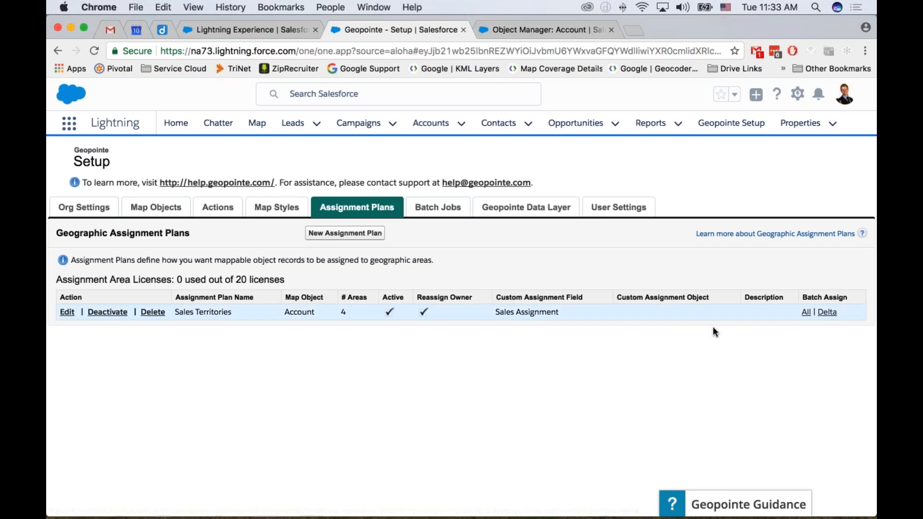
Run the Sales Territories batch assignment for all records and refresh the list of current and recently completed batch jobs
click(807, 313)
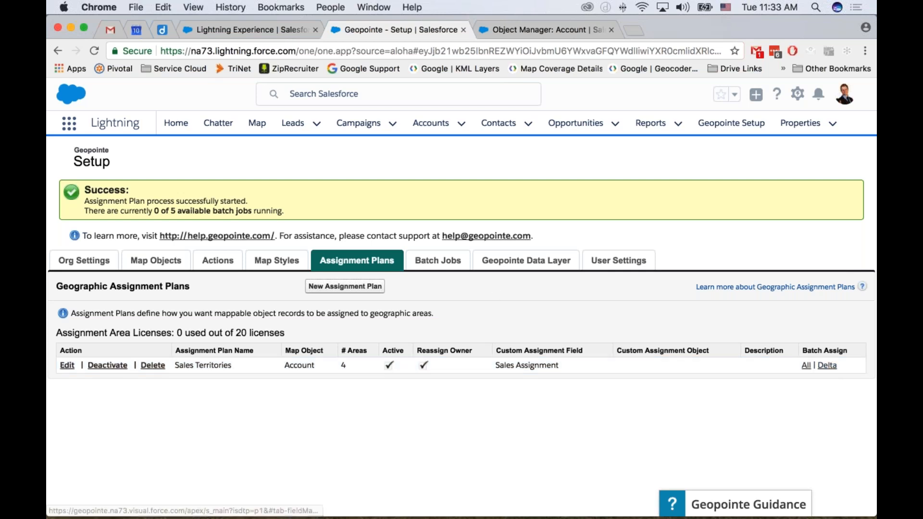
click(435, 267)
scroll(316, 299, down, 5)
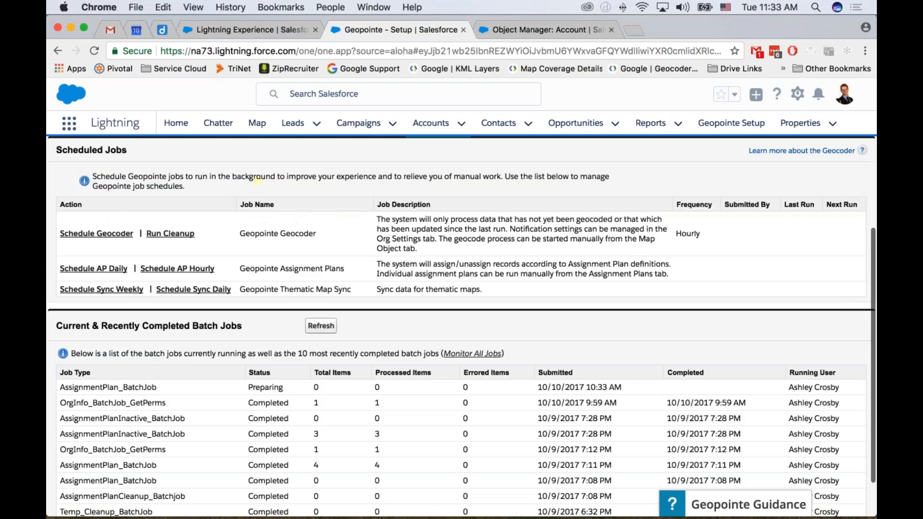
click(315, 298)
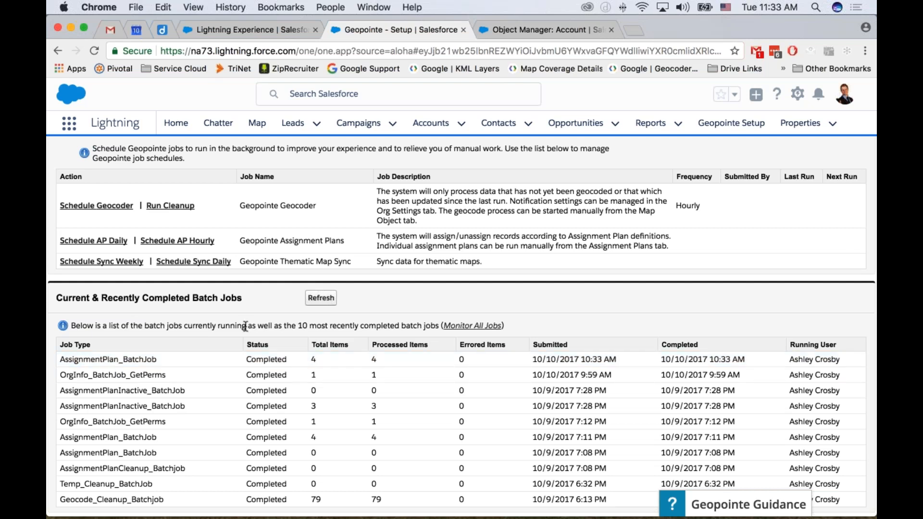
Schedule the Geopointe Geocoder job to run hourly
scroll(245, 326, up, 4)
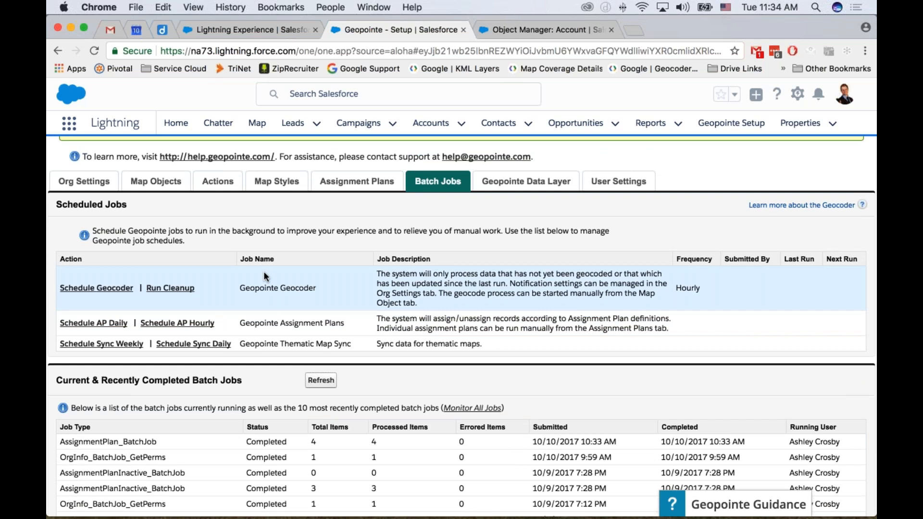
triple_click(315, 289)
scroll(315, 288, down, 1)
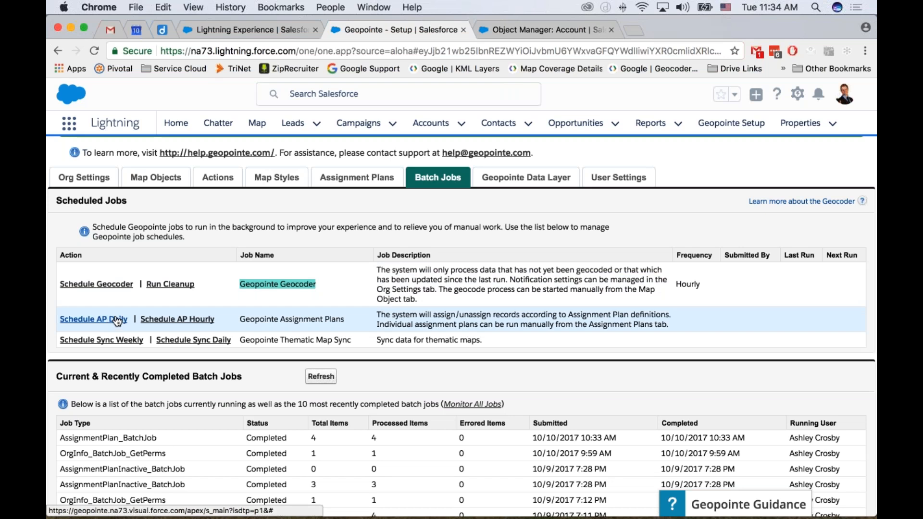
click(85, 284)
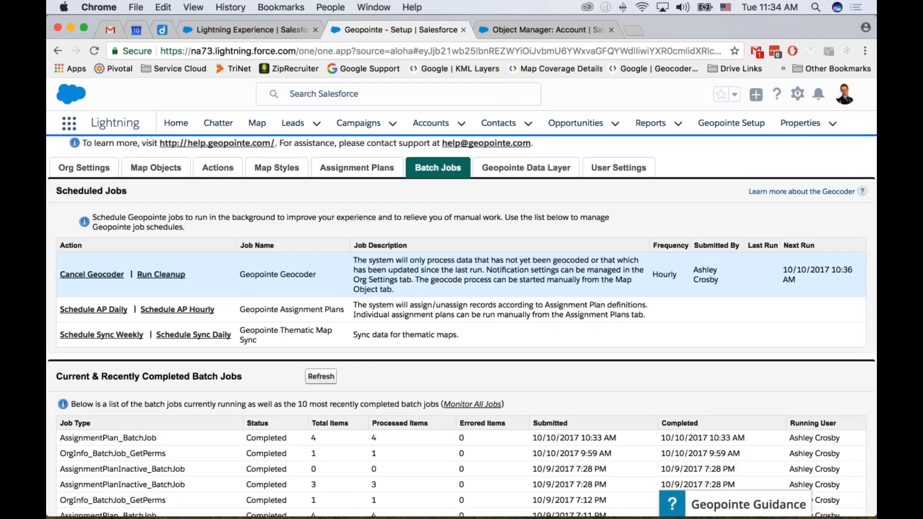
Review the geocoder job's description and frequency, and schedule the Geopointe Assignment Plans job to run hourly
triple_click(577, 275)
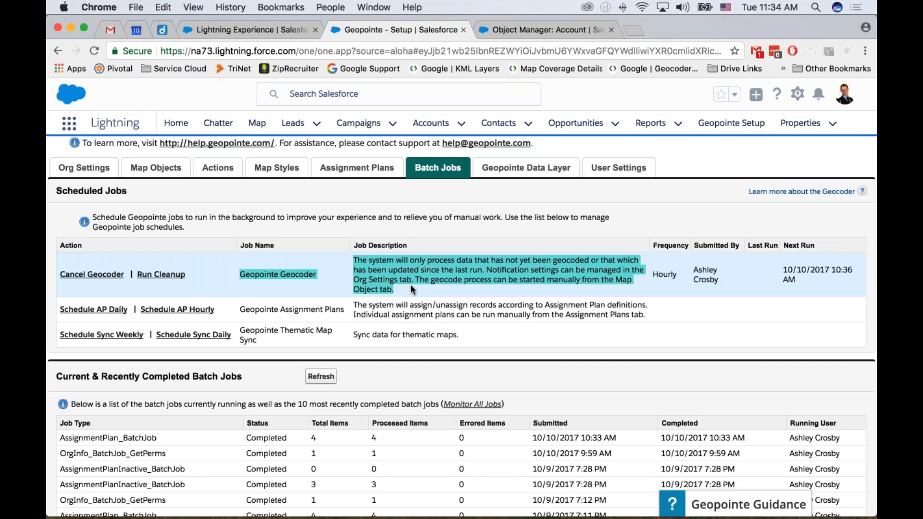
click(411, 288)
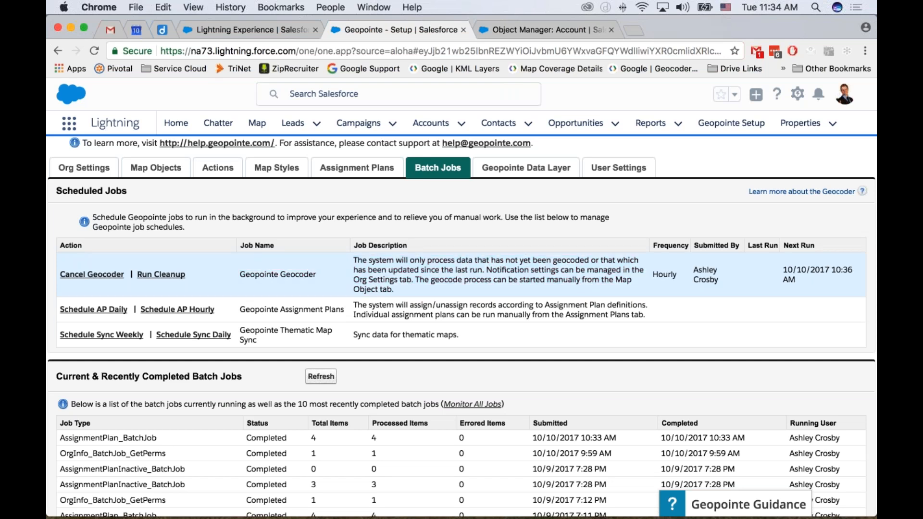
double_click(673, 274)
click(683, 279)
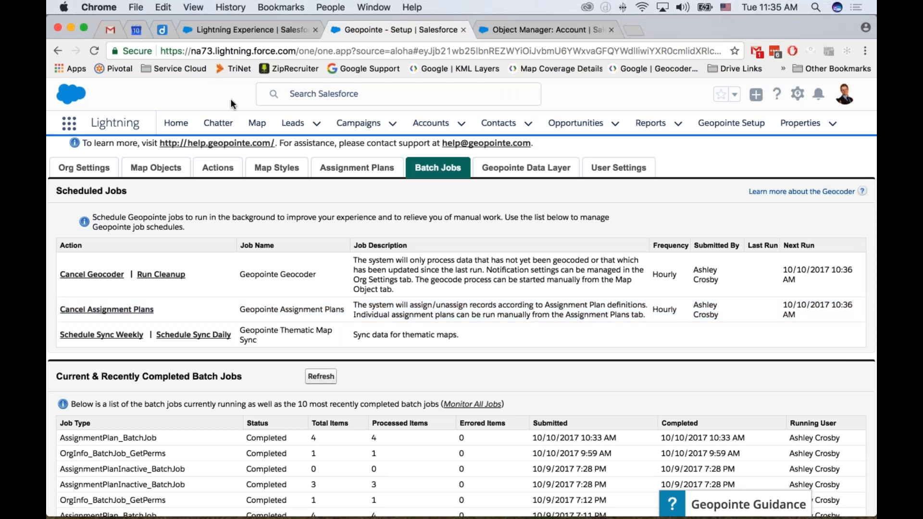
Reload the Geopointe map without layers and add the saved Northern California, Southern California, Pacific NW & Mountain West, and Plains territory shapes
click(255, 29)
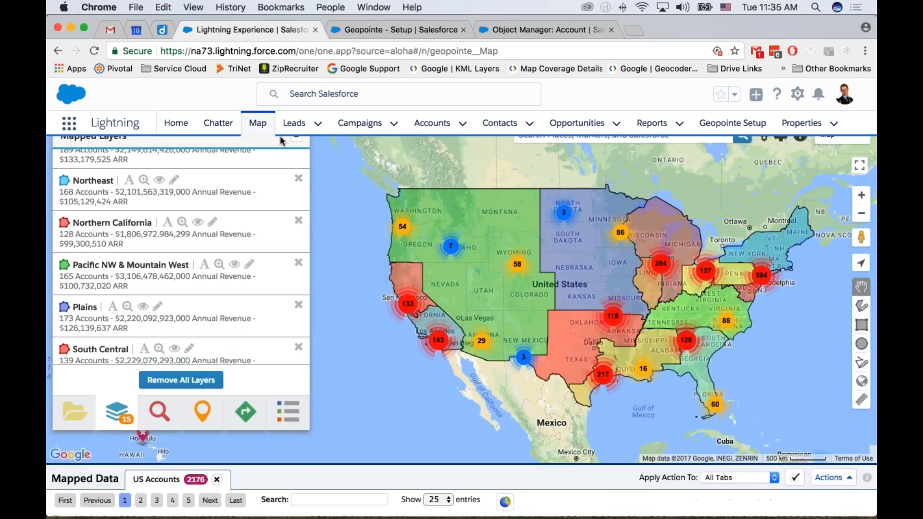
click(258, 124)
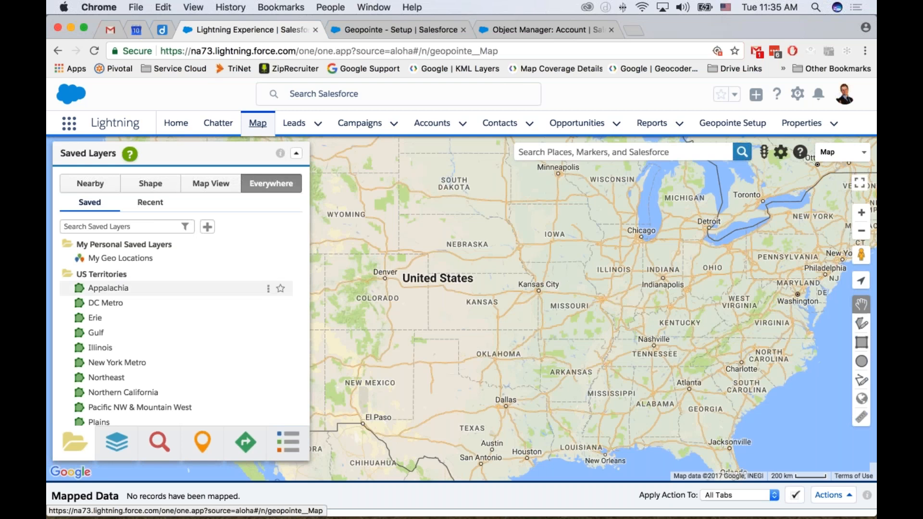
scroll(145, 324, down, 5)
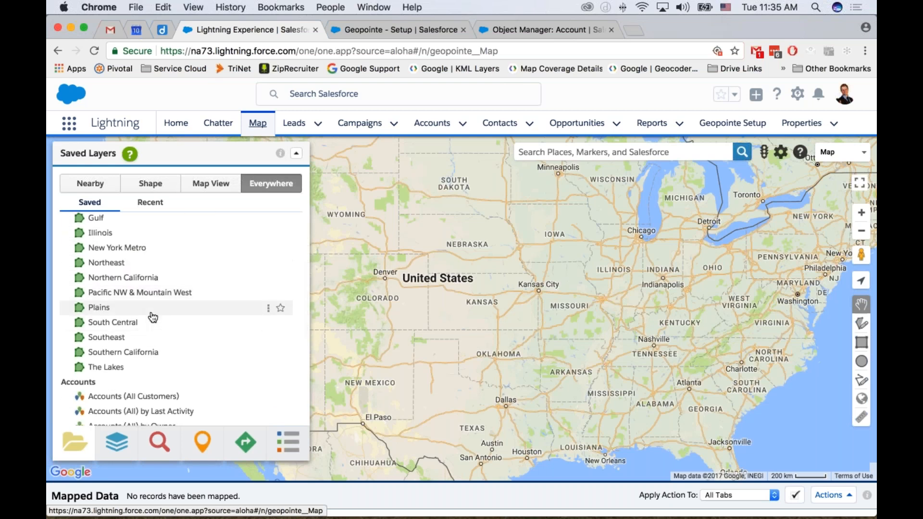
scroll(133, 288, up, 1)
scroll(140, 270, up, 1)
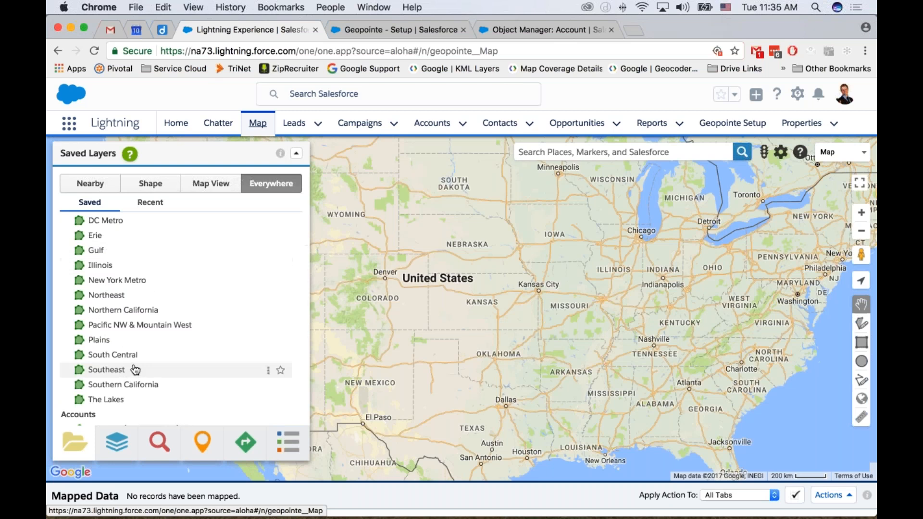
click(116, 312)
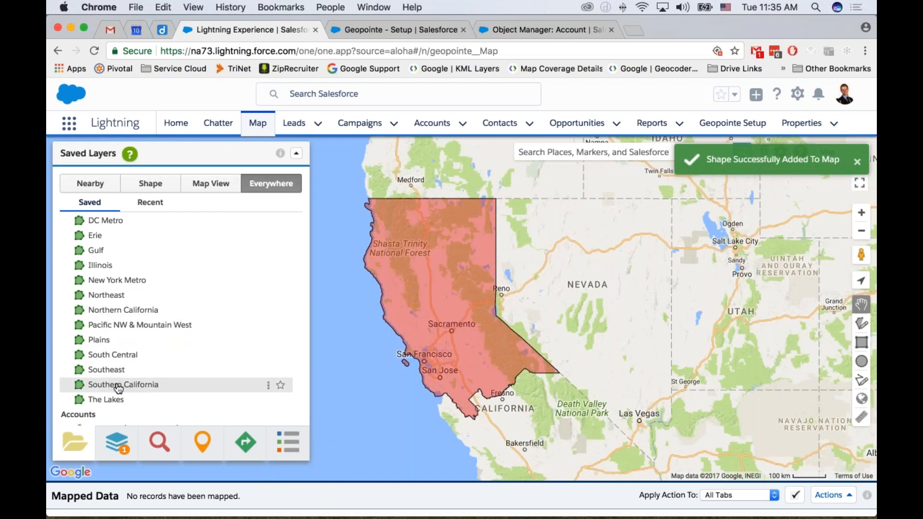
click(120, 384)
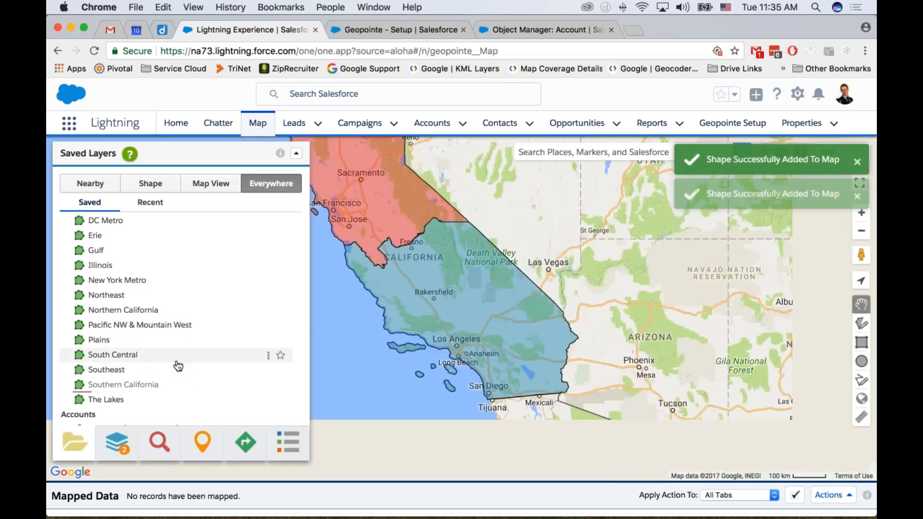
click(143, 325)
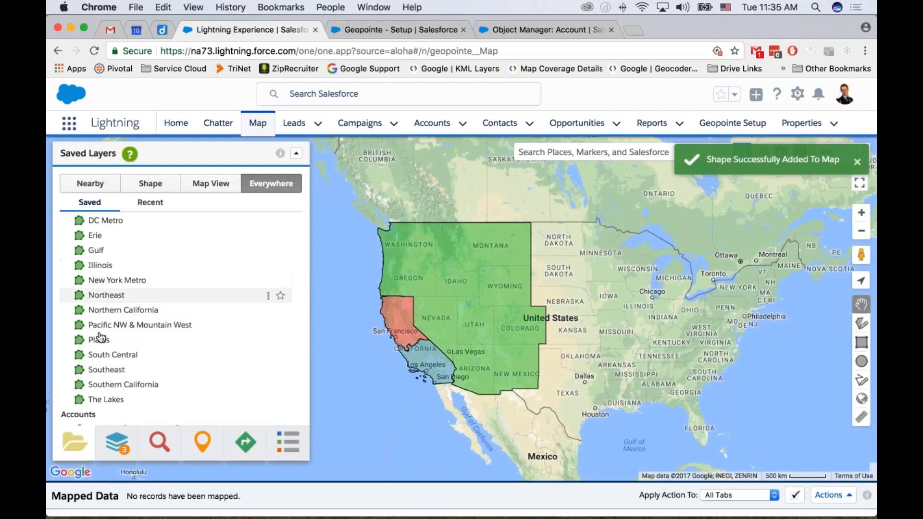
click(266, 338)
click(269, 328)
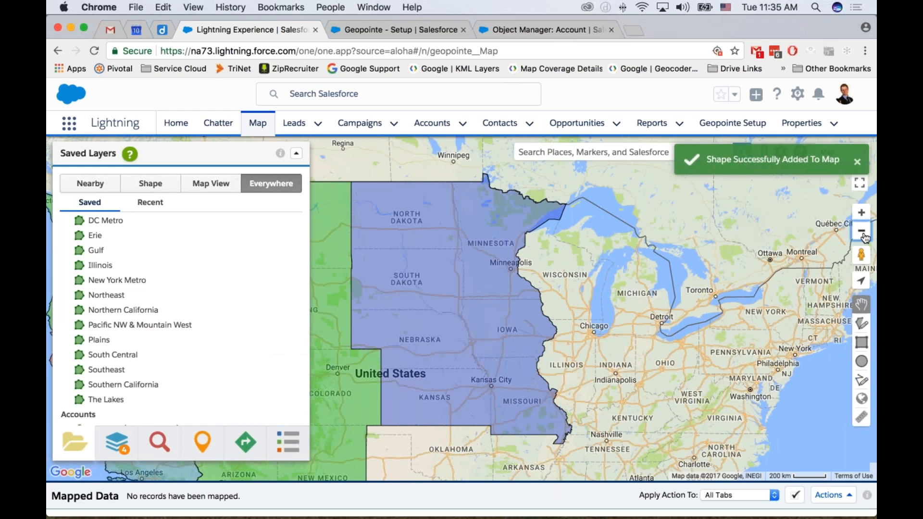
click(862, 231)
drag(555, 299, 663, 301)
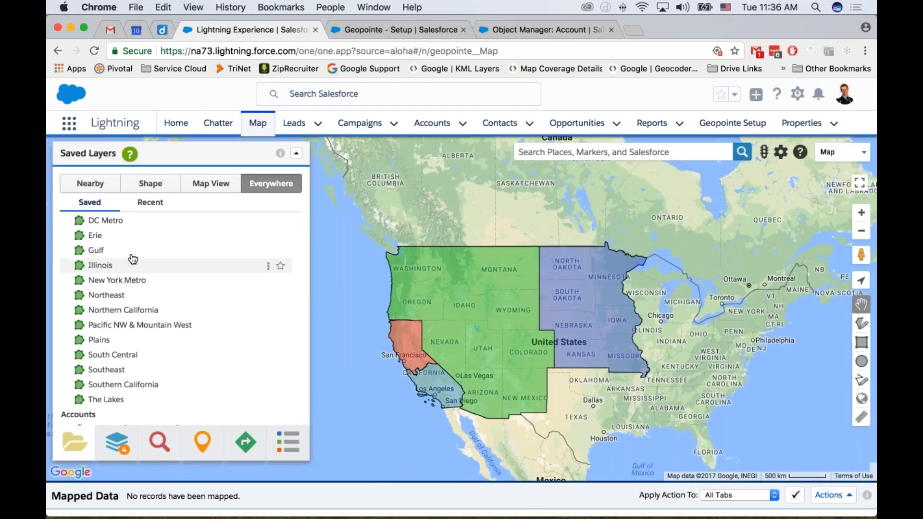
Map the saved Accounts (All) by Owner layer within the displayed territory shapes and show the map legend
scroll(137, 255, down, 2)
scroll(137, 254, down, 4)
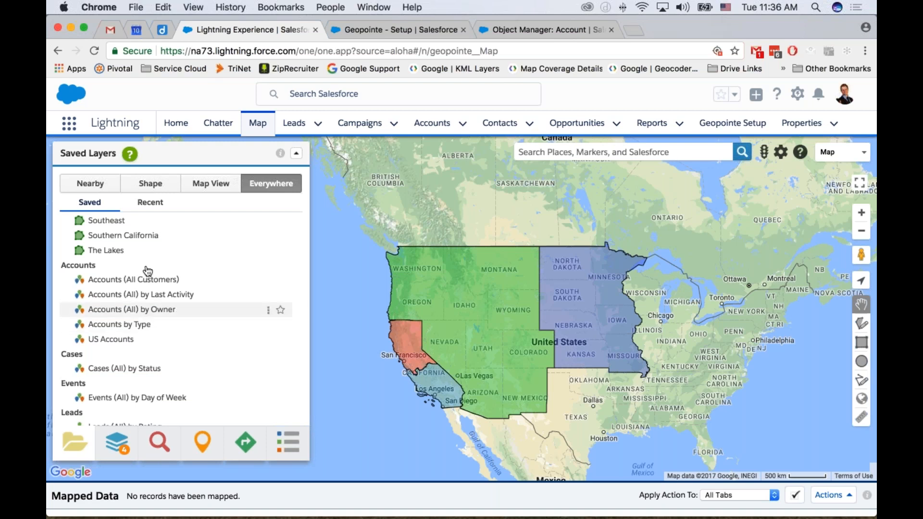
scroll(139, 230, down, 1)
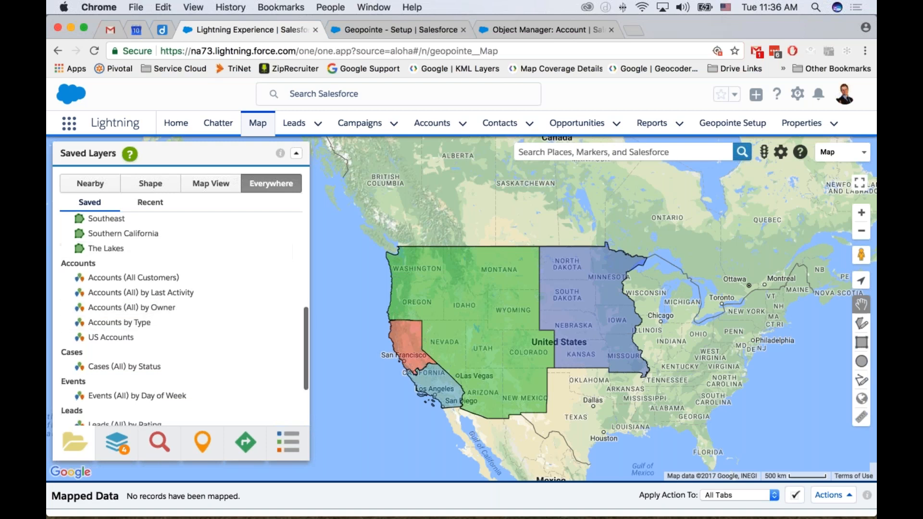
click(150, 183)
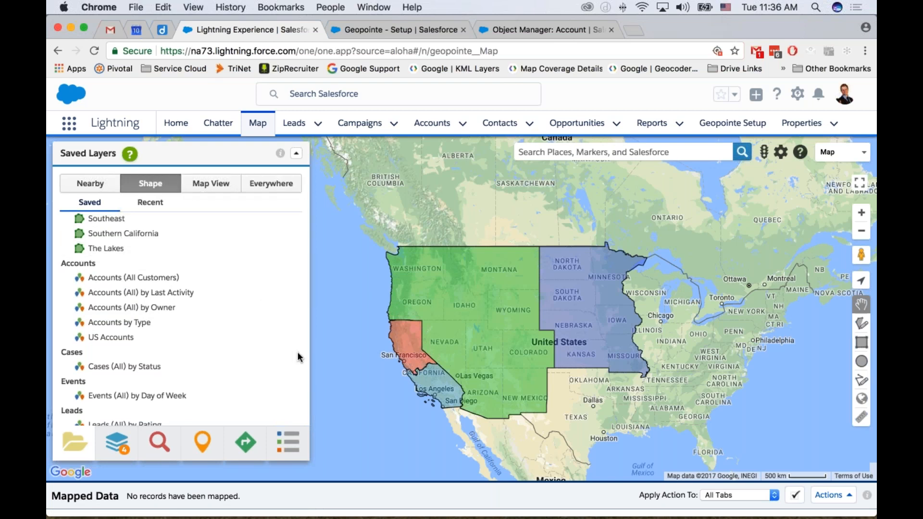
click(140, 309)
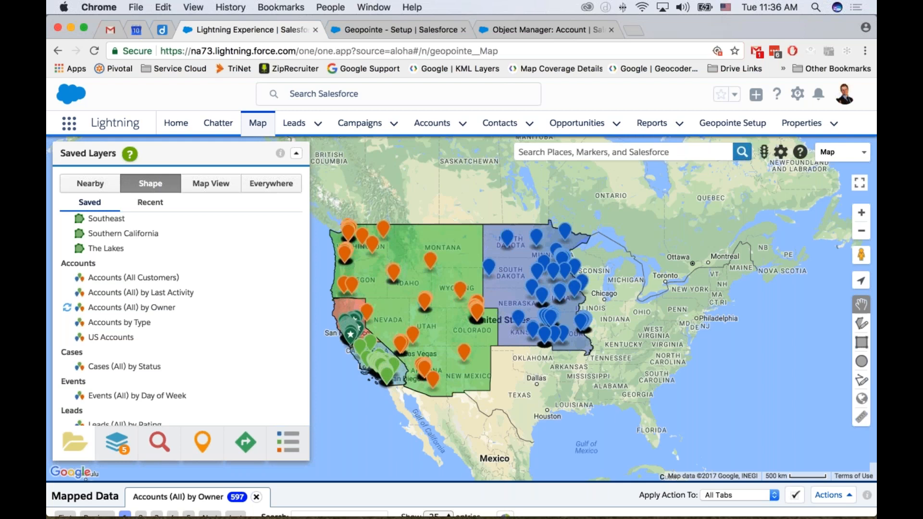
click(297, 441)
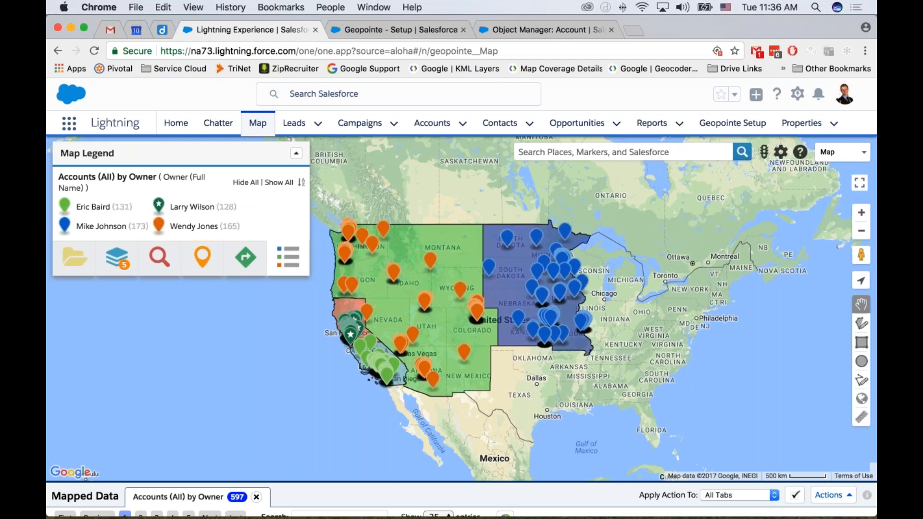
Open the Sales Territories assignment plan in Geopointe Setup and review its assignment areas, shapes and users
click(425, 33)
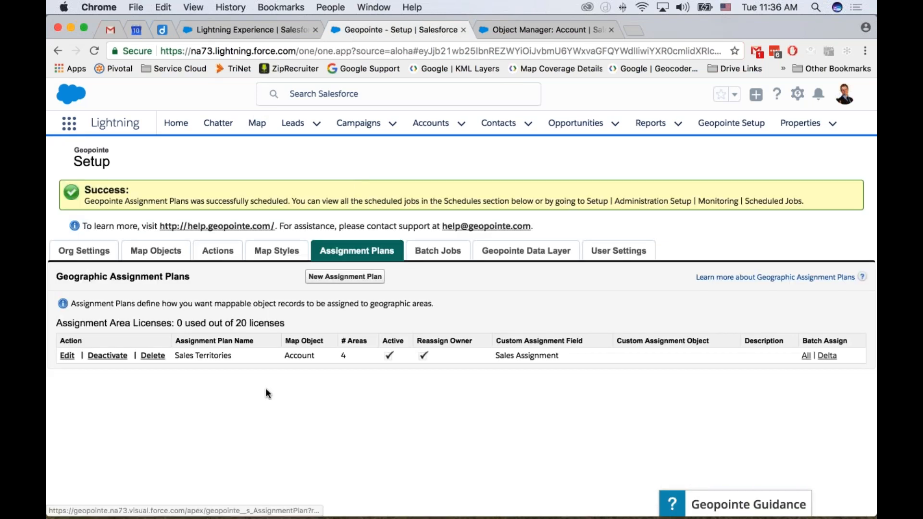
click(68, 356)
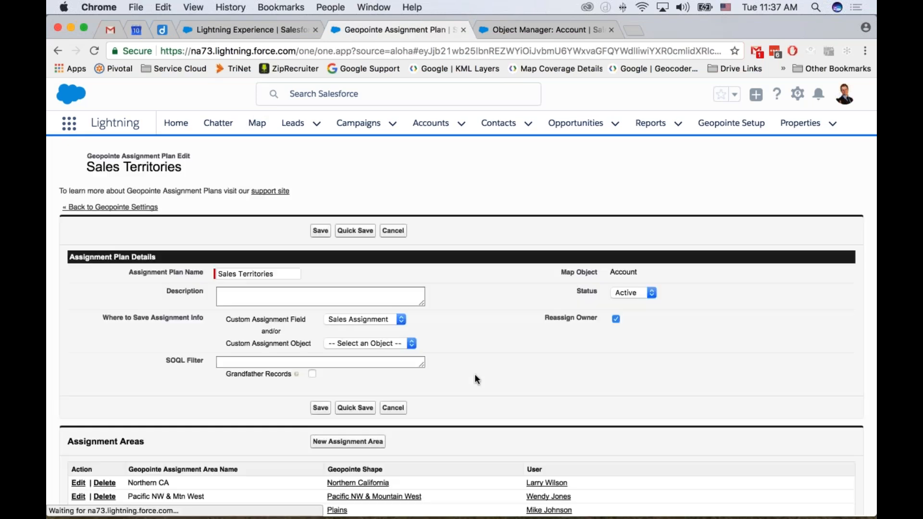
scroll(476, 368, down, 2)
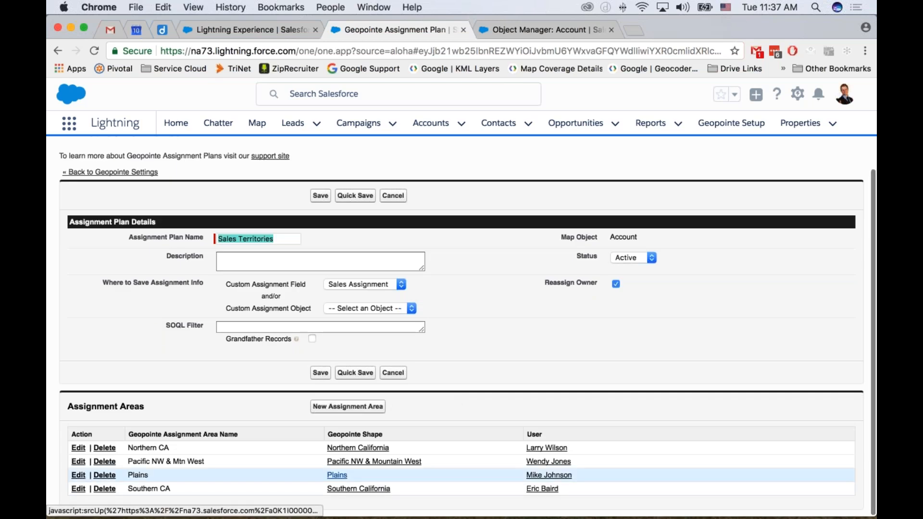
Examine the Plains territory's summary on the map and compare the account owners in the legend with the assignment plan's users
click(300, 28)
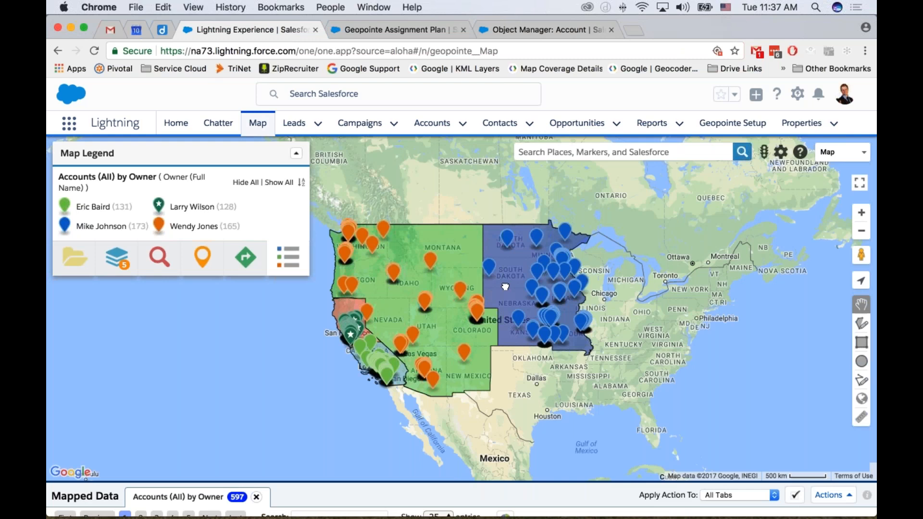
click(504, 304)
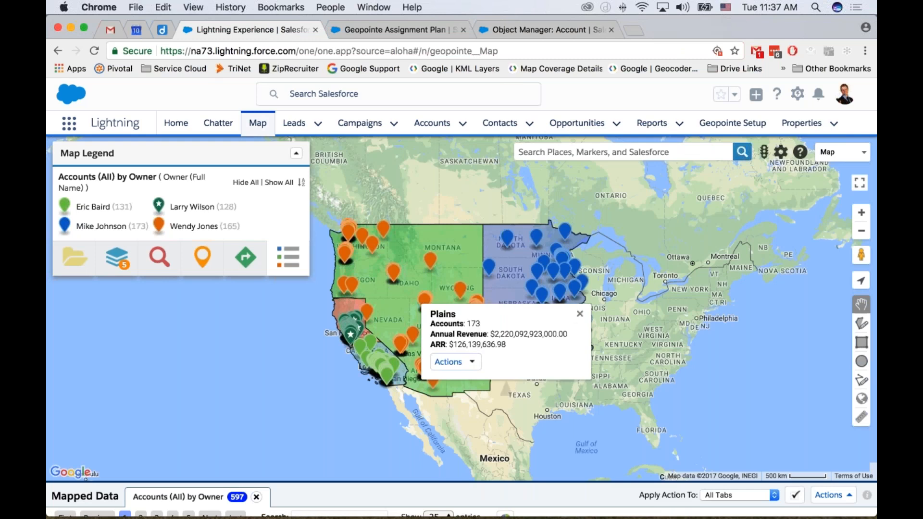
click(580, 314)
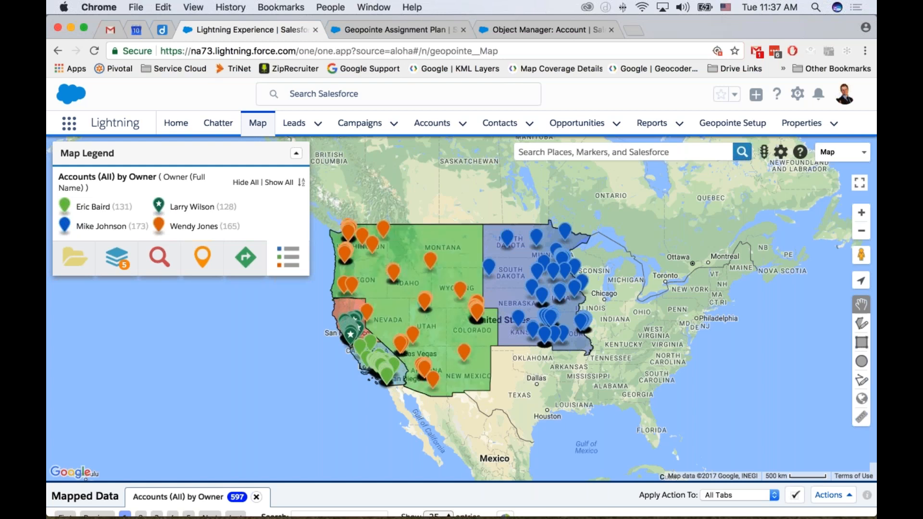
click(401, 31)
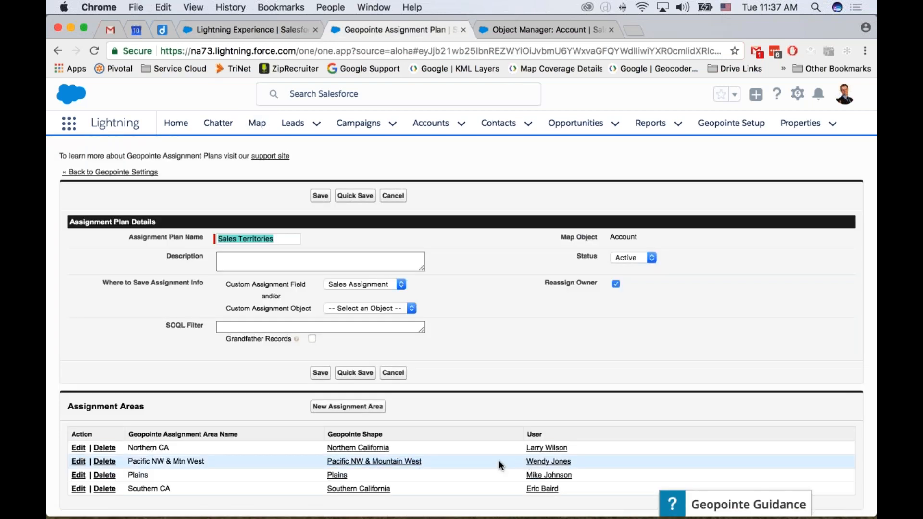
click(269, 30)
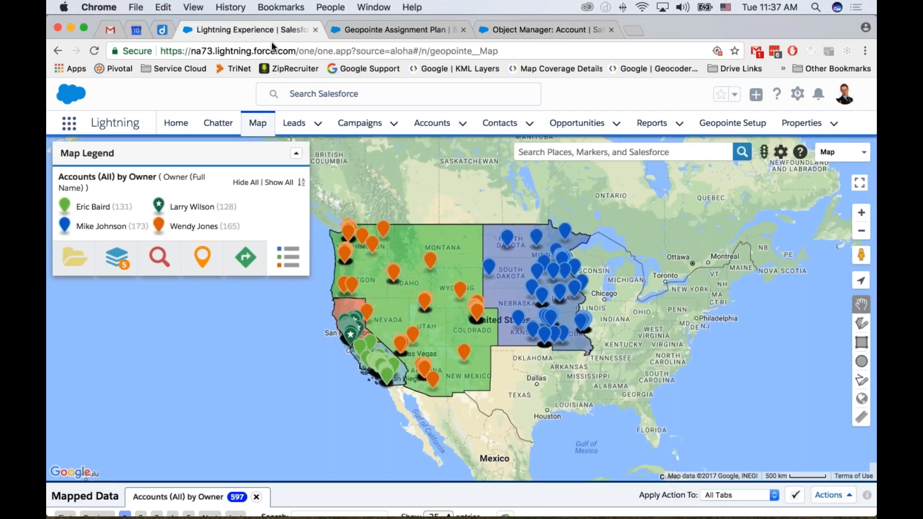
Open the Bralco Metals record from its New Mexico map marker, switch to Salesforce Classic, and reopen the account there
click(464, 351)
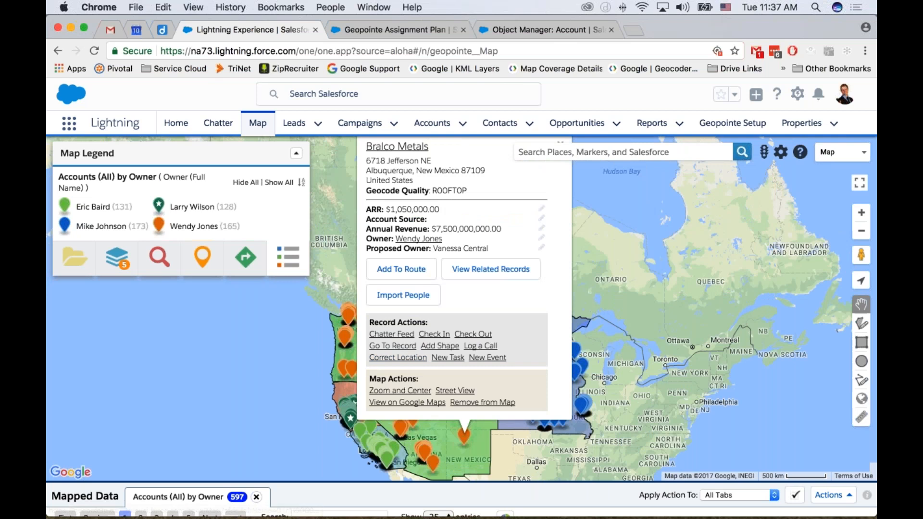
click(393, 345)
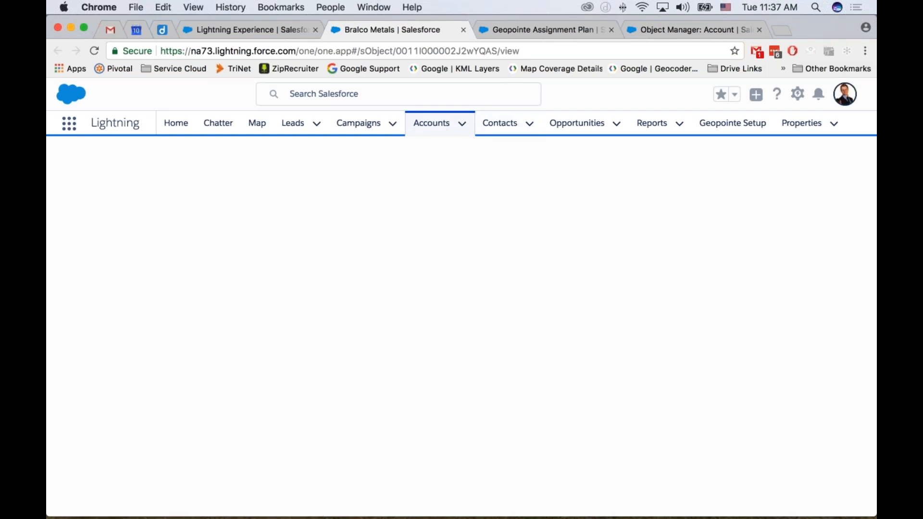
click(845, 94)
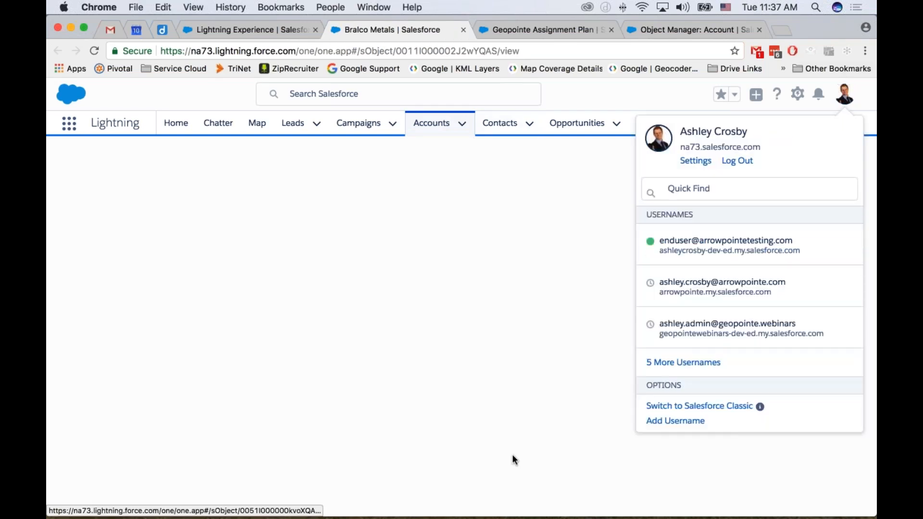
click(723, 408)
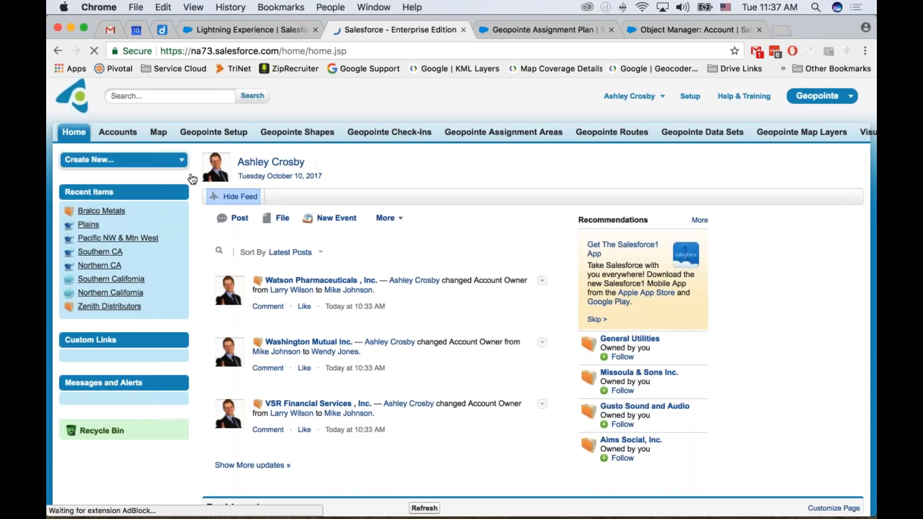
click(114, 136)
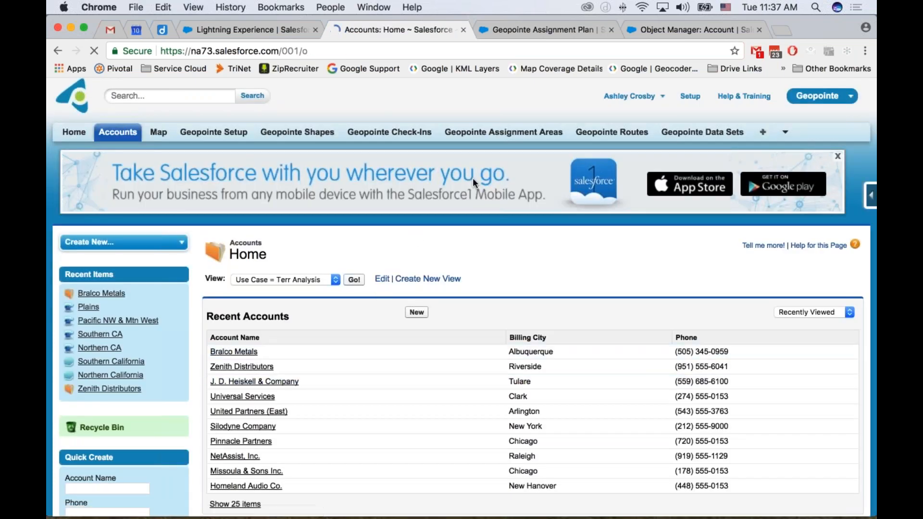
click(101, 294)
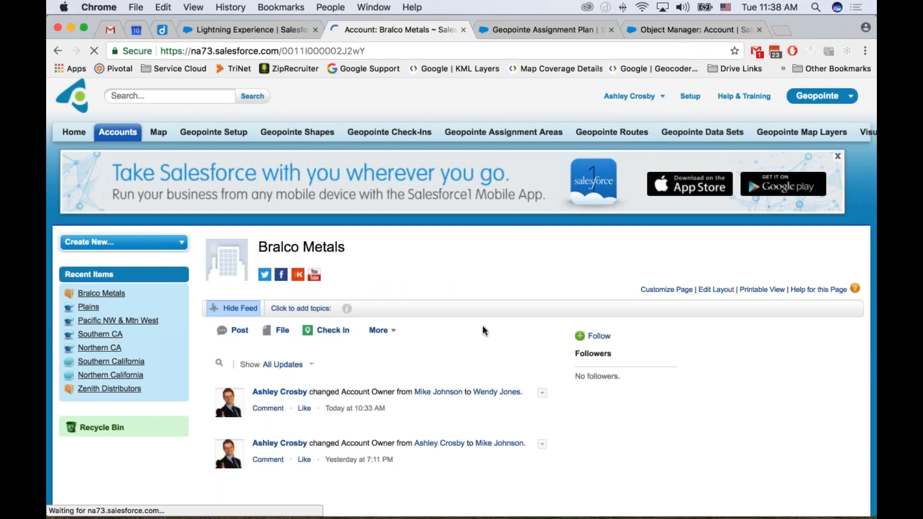
Compare the Bralco Metals account's owner and Sales Assignment field with the Pacific NW & Mtn West area in the assignment plan
scroll(483, 325, down, 7)
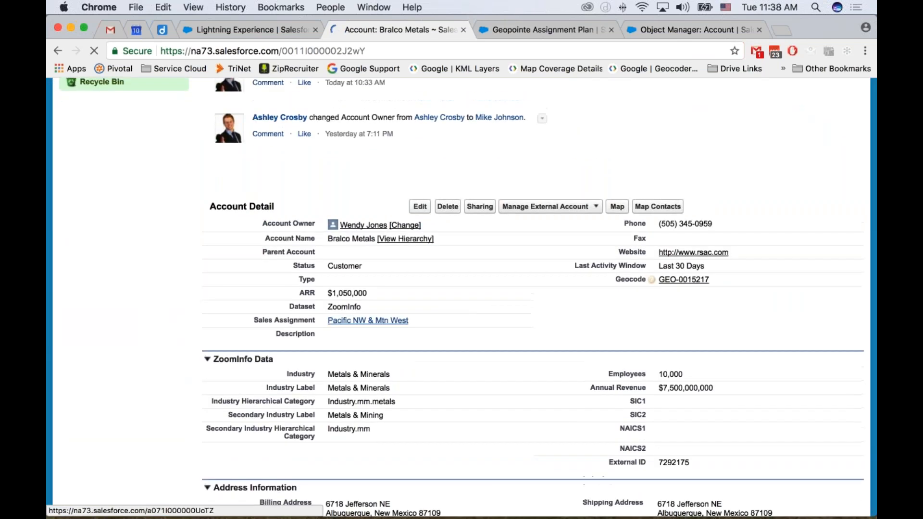
drag(254, 320, 315, 320)
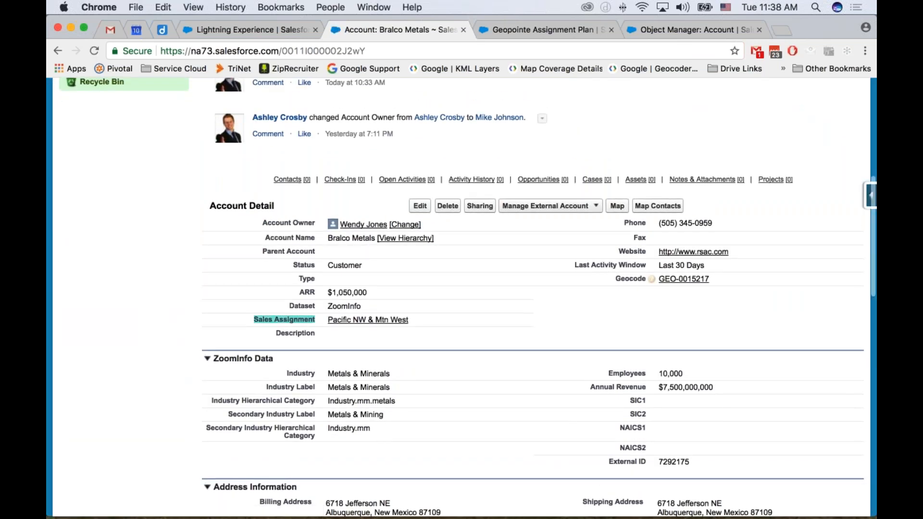
click(553, 29)
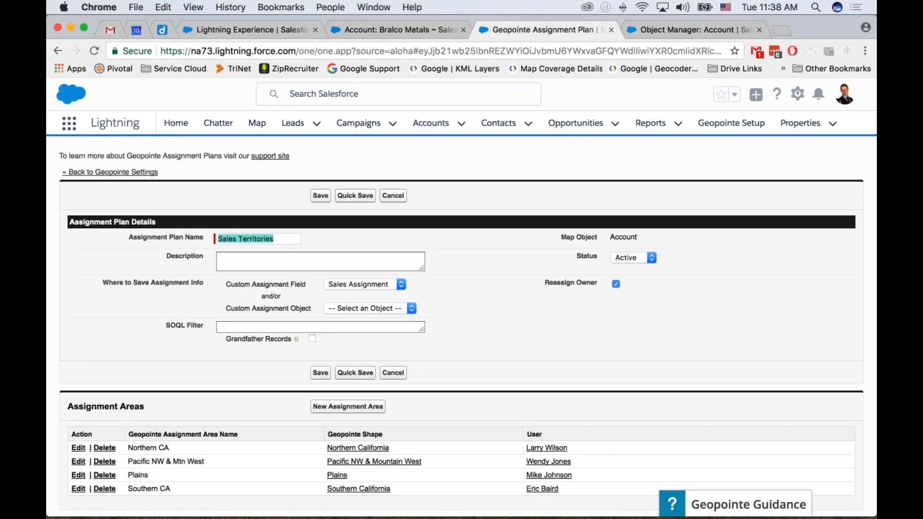
click(387, 28)
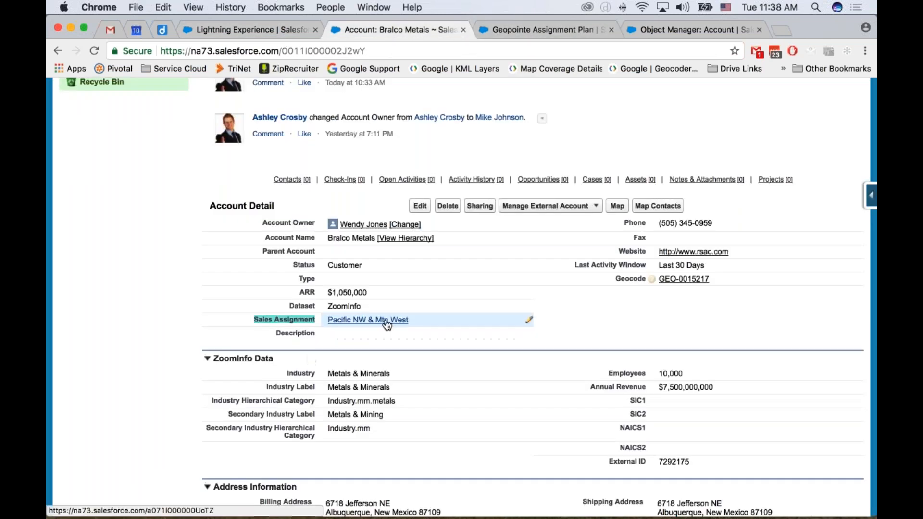
drag(416, 321, 323, 321)
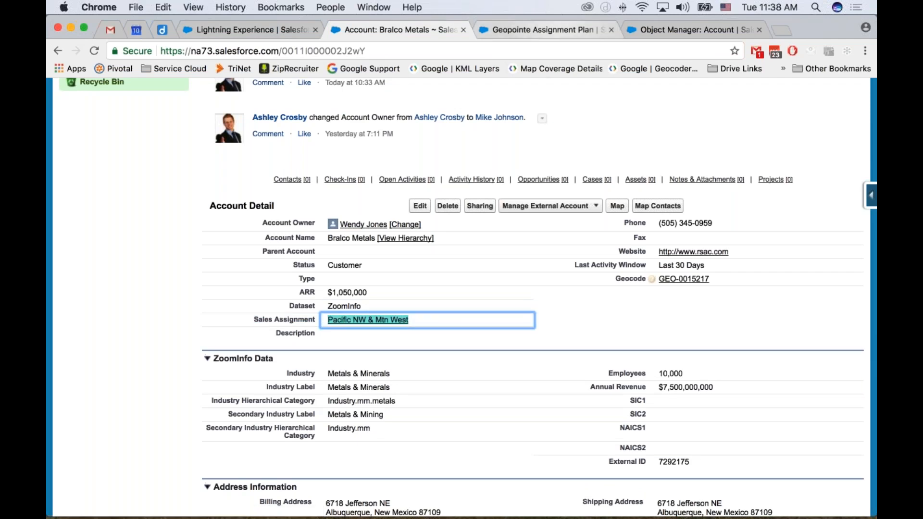
click(560, 31)
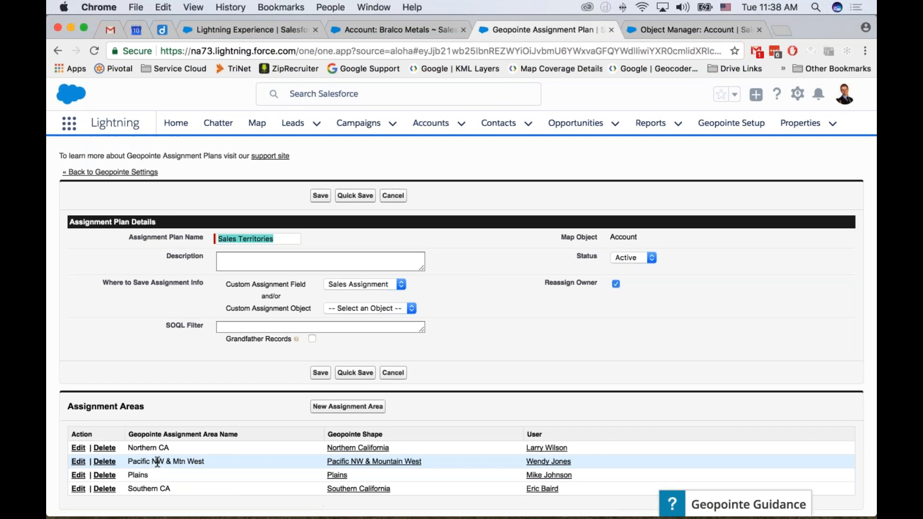
click(402, 28)
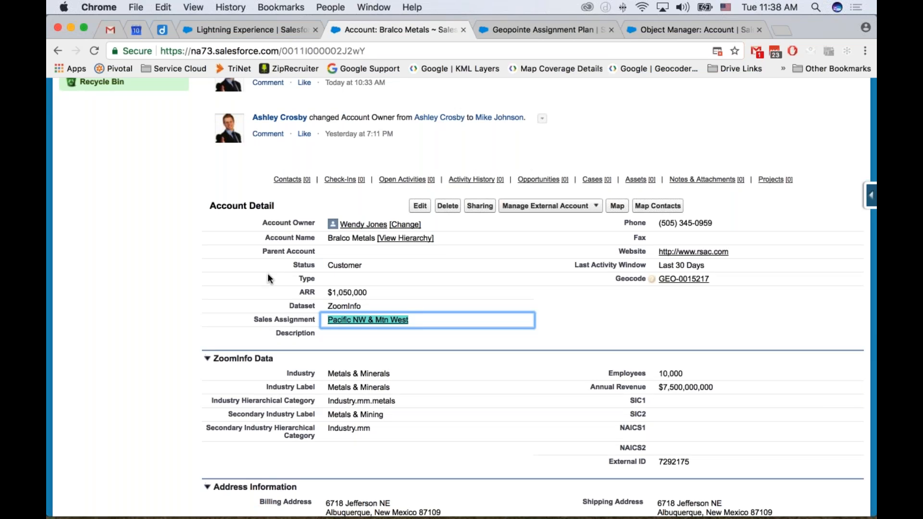
mouse_move(354, 224)
Return to the Geopointe map and close the Bralco Metals marker details
click(273, 29)
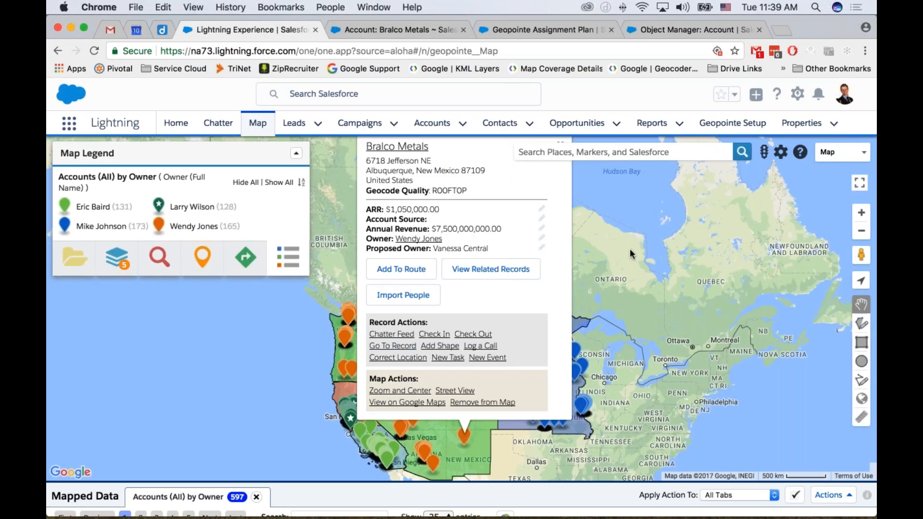
drag(629, 250, 626, 303)
click(557, 198)
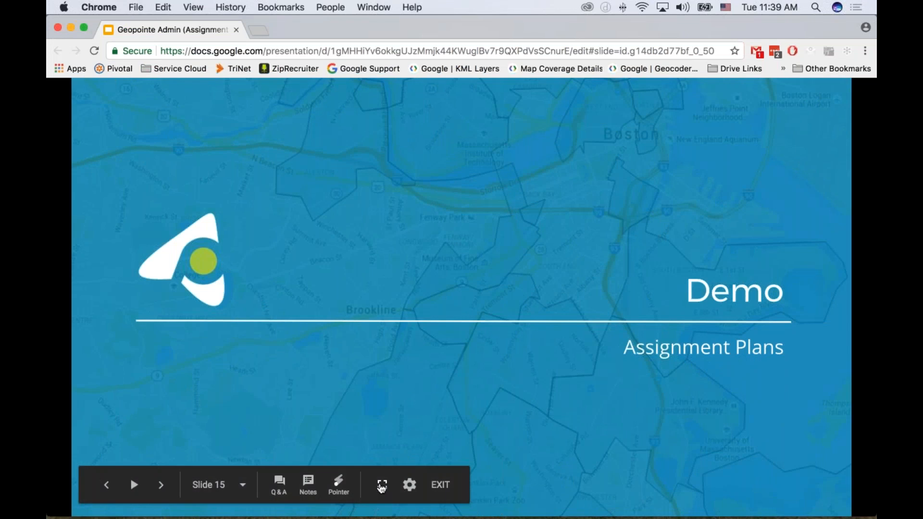
click(382, 485)
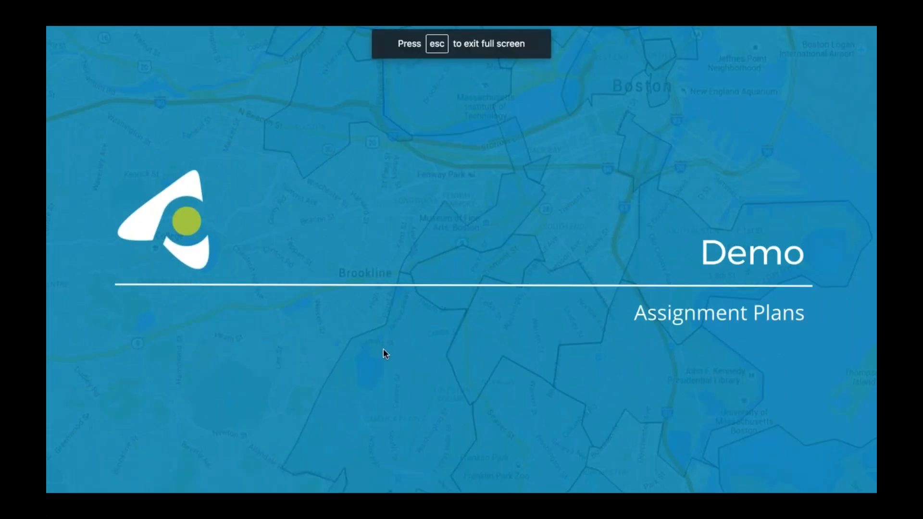
key(Right)
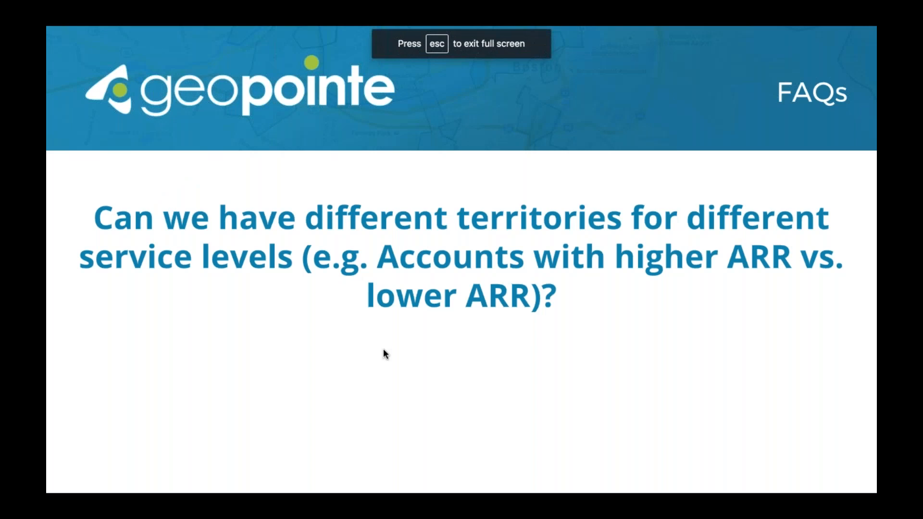
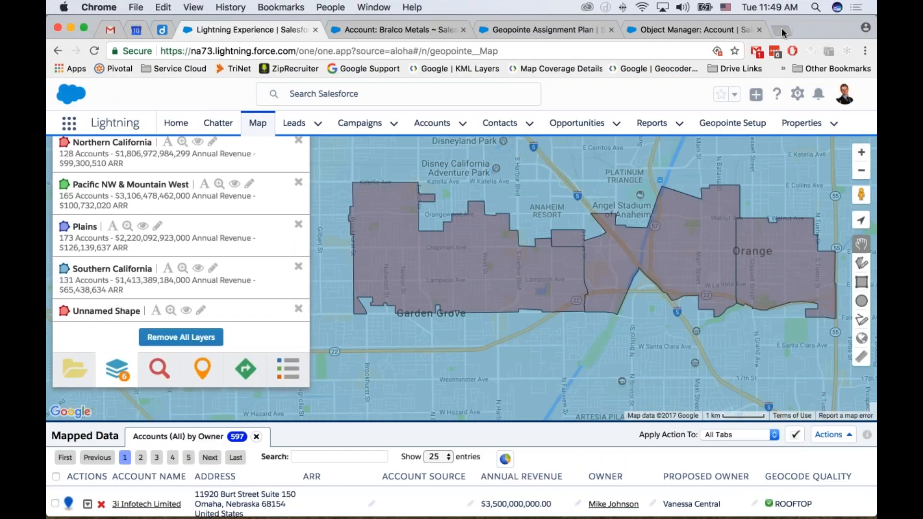
Search the Geopointe Help Center at help.geopointe.com for "apex" and review the geopointe.API methods in the Apex API article
key(super+t)
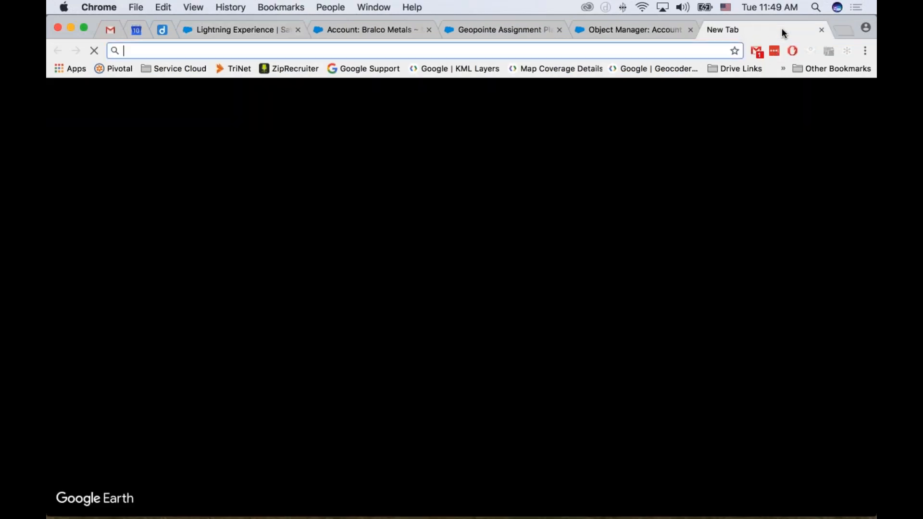
text(help.geopointe.com)
key(Return)
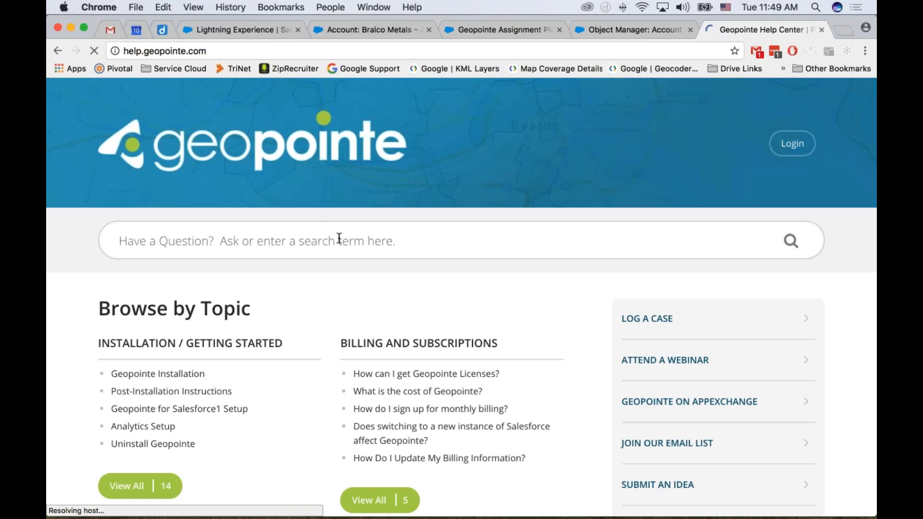
click(339, 236)
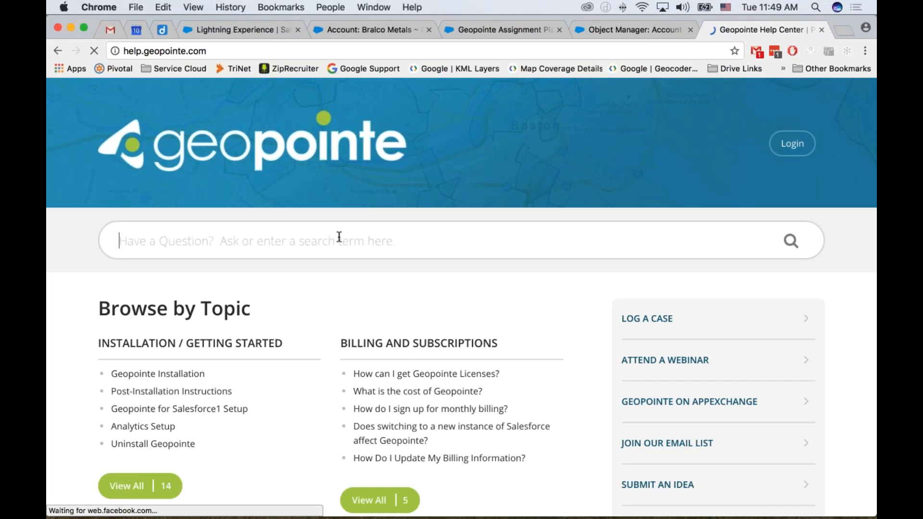
text(apex)
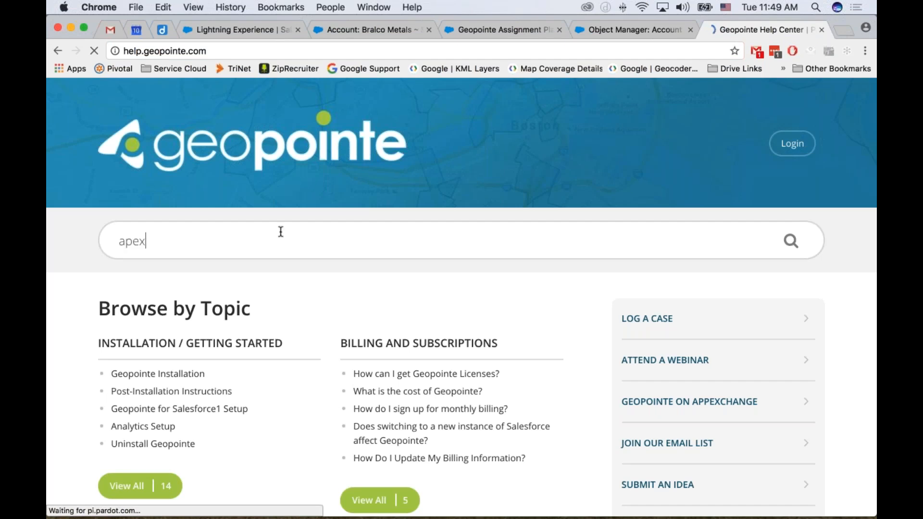
click(126, 295)
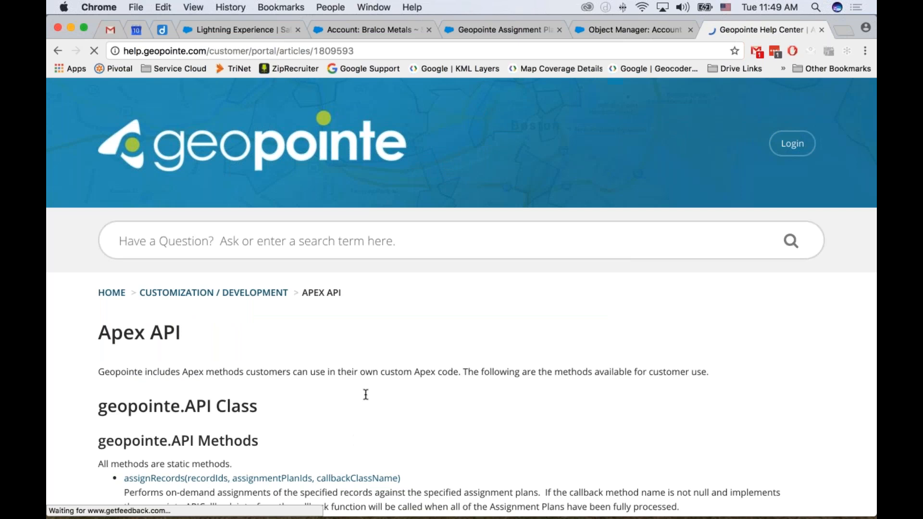
scroll(366, 394, down, 5)
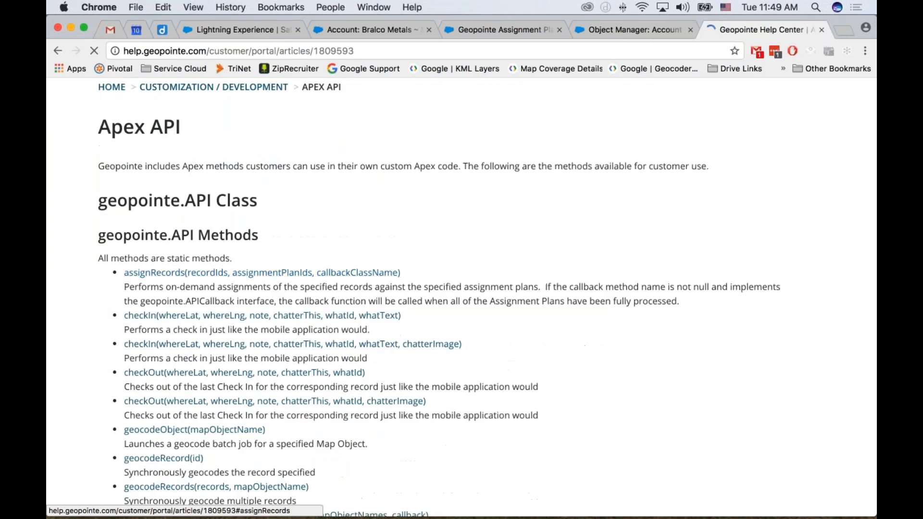
scroll(401, 289, down, 3)
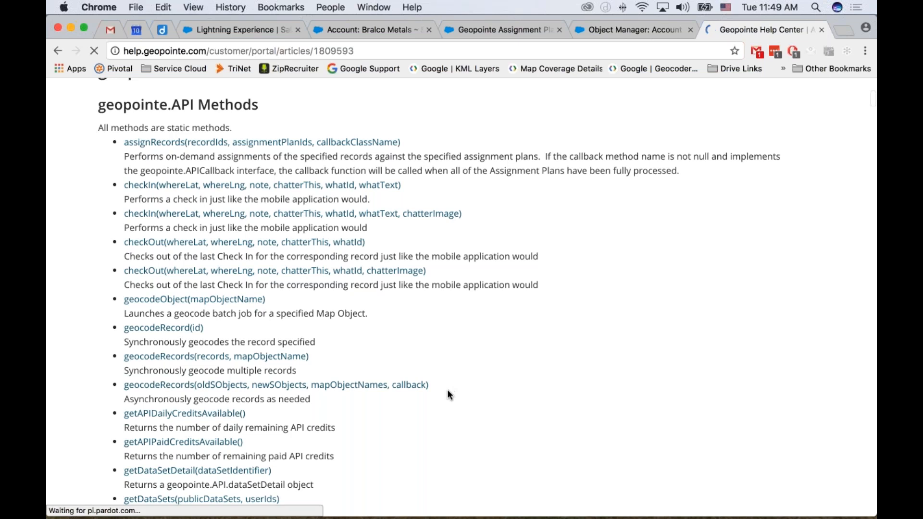
scroll(448, 391, down, 3)
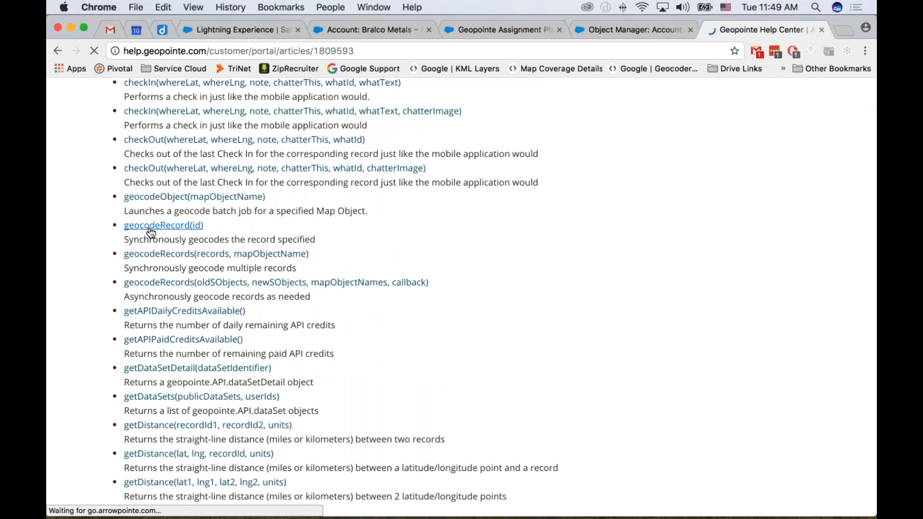
scroll(99, 275, down, 5)
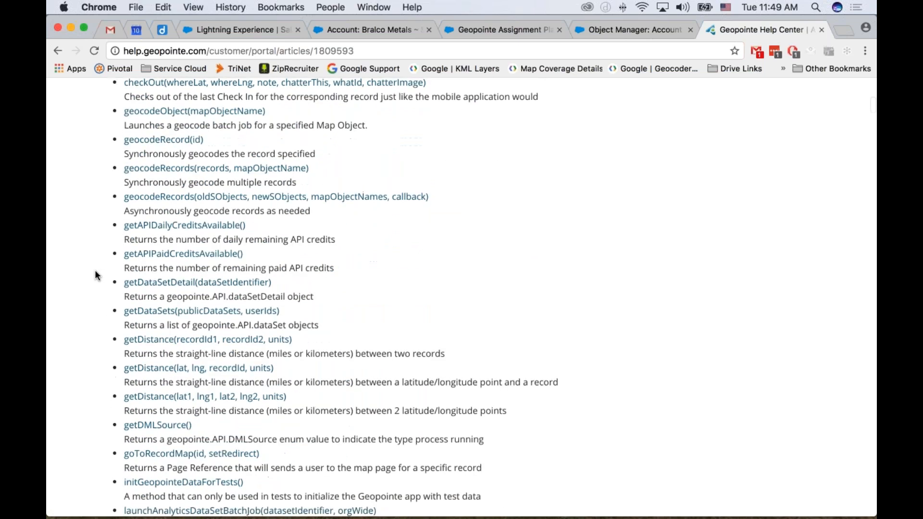
scroll(99, 275, up, 8)
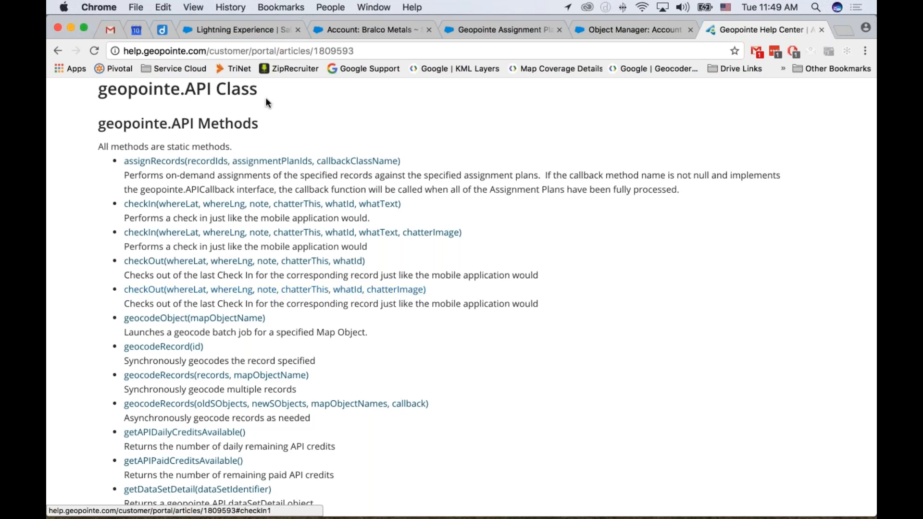
Return to the Geopointe map, display the routes, and zoom out to view the western territories and their account markers
click(278, 27)
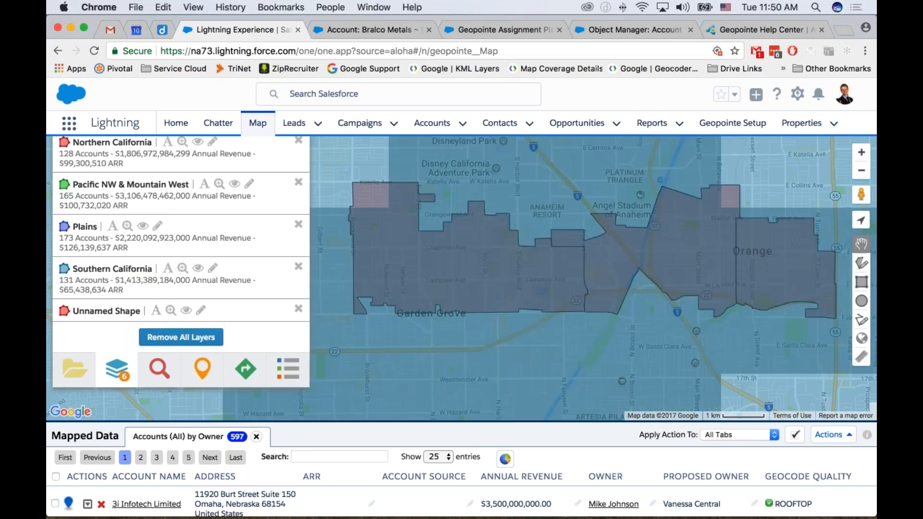
click(245, 371)
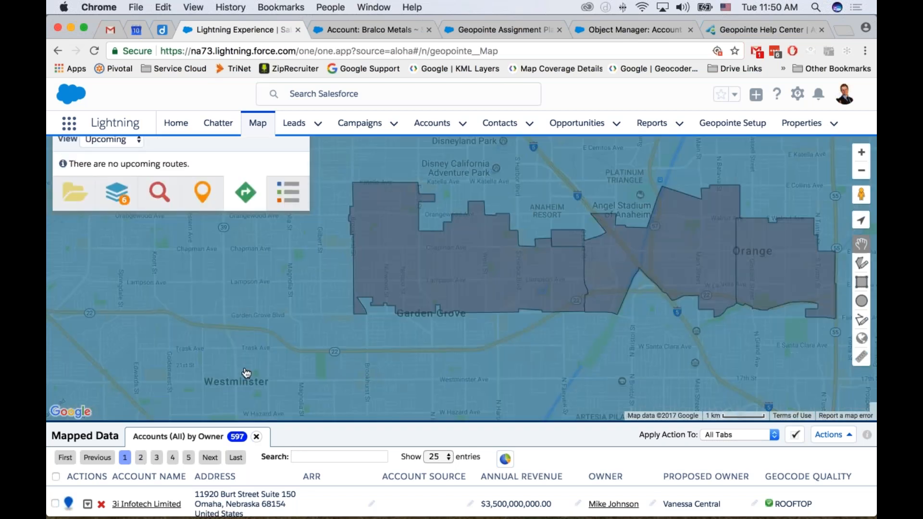
scroll(148, 170, up, 2)
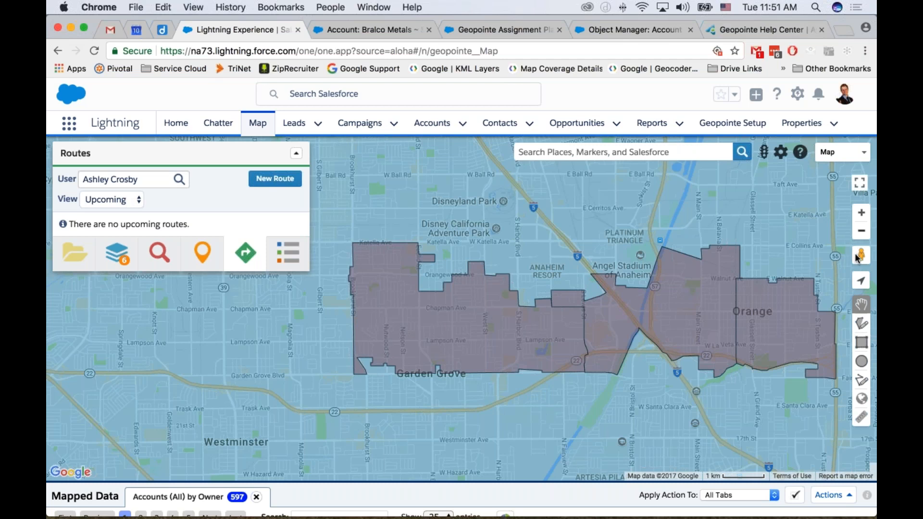
click(862, 231)
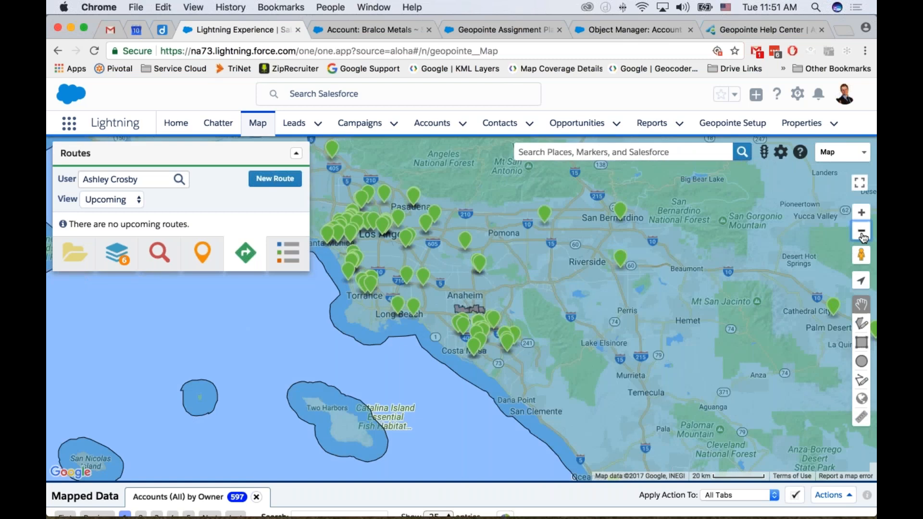
click(862, 233)
click(862, 233)
click(862, 233)
click(862, 233)
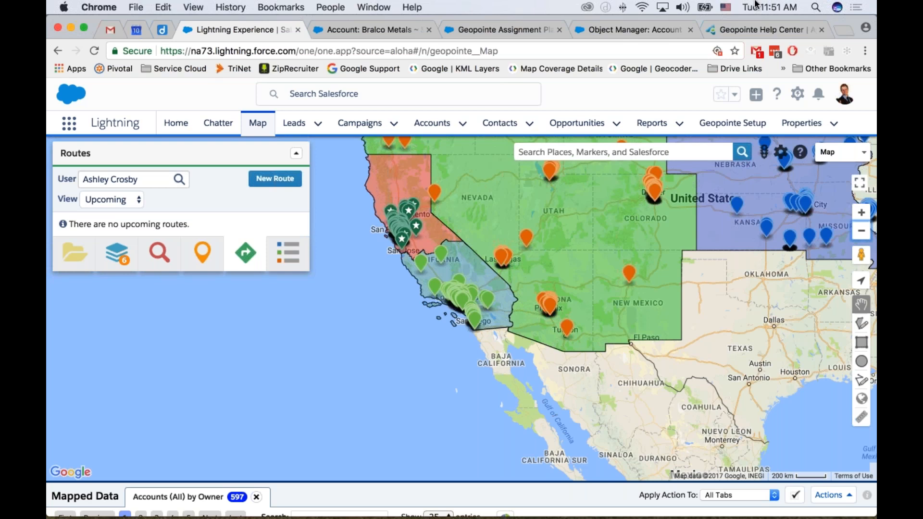
Switch to the Sales Territories assignment plan and examine its SOQL Filter and Reassign Owner settings
click(500, 30)
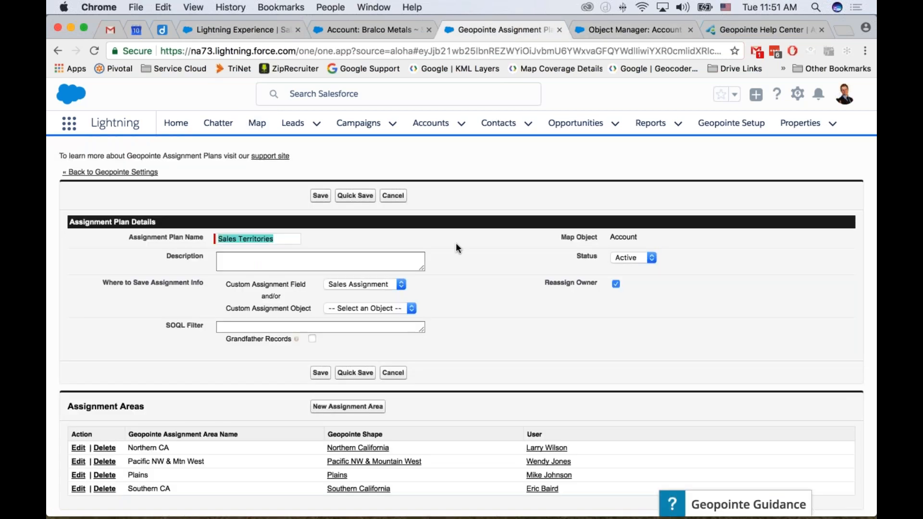
drag(165, 326, 201, 327)
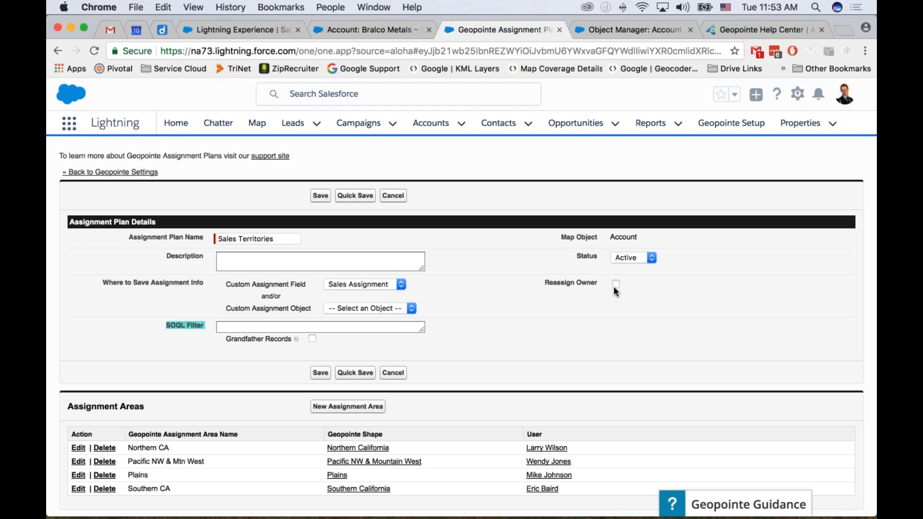
Search the Geopointe Help Center for "assignment" and read the Making Changes to Assignment Plans article
click(763, 24)
scroll(385, 289, up, 10)
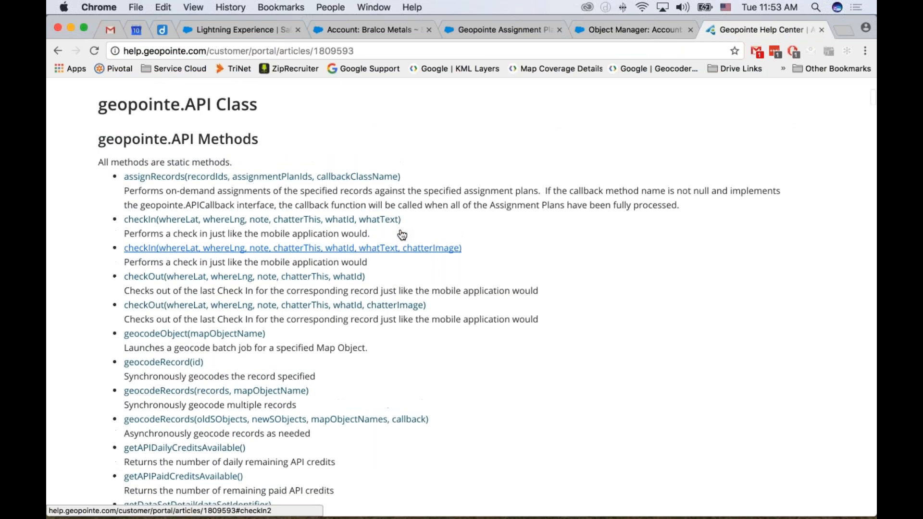
scroll(391, 245, up, 1)
click(391, 245)
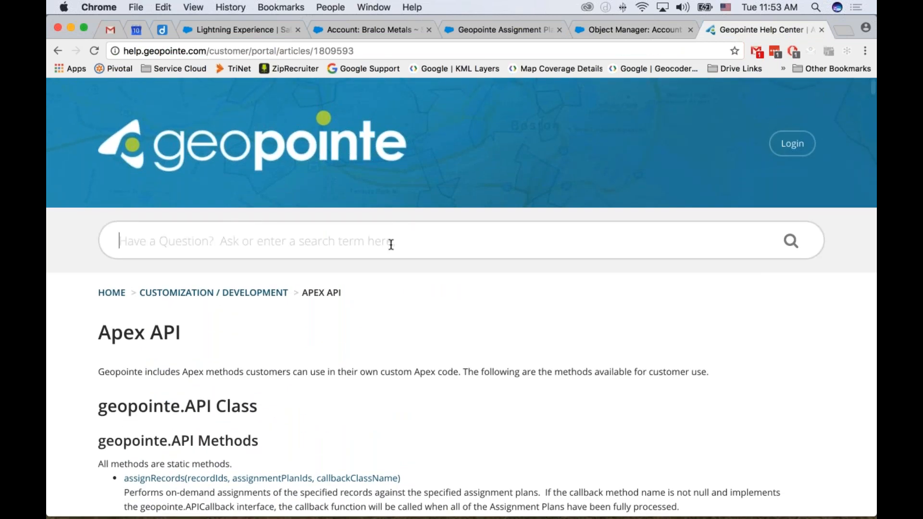
text(assignment)
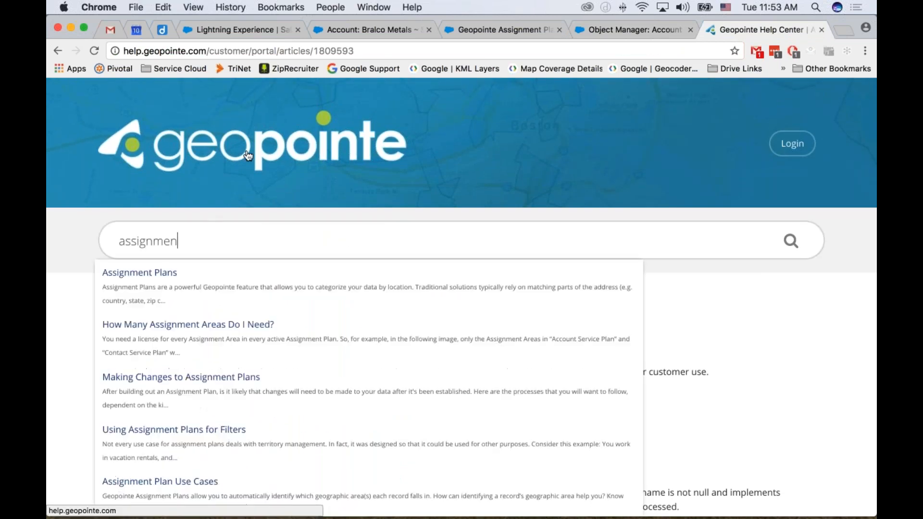
click(251, 377)
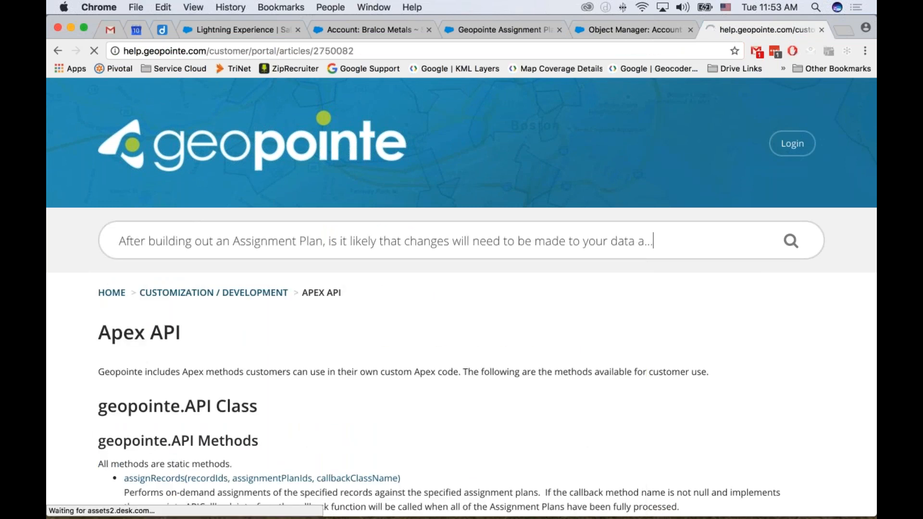
scroll(345, 323, down, 3)
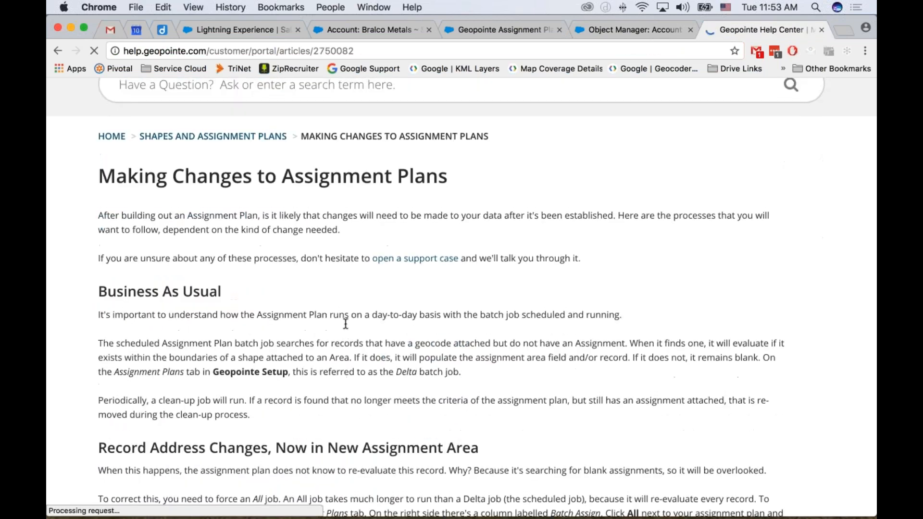
scroll(343, 323, down, 6)
scroll(343, 327, down, 1)
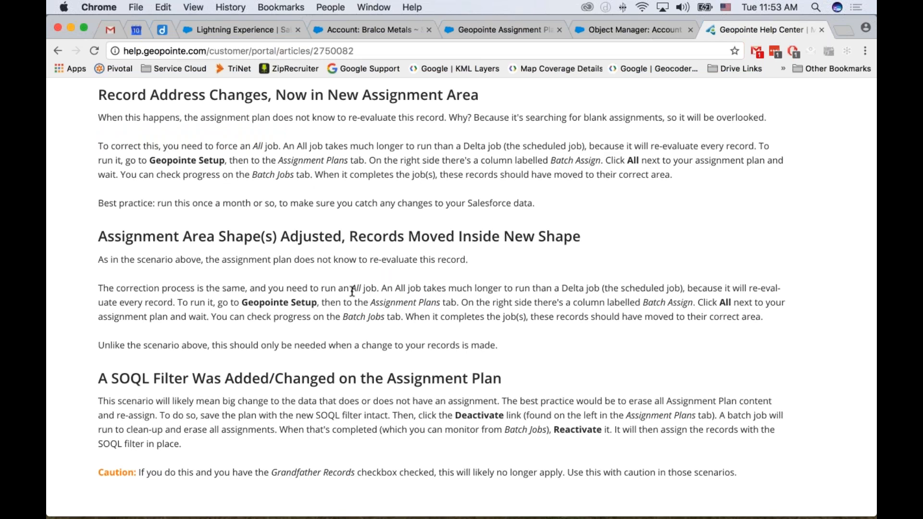
Cancel editing the Sales Territories plan and compare the Batch Assign and Deactivate options in the plans list with the help article
click(503, 29)
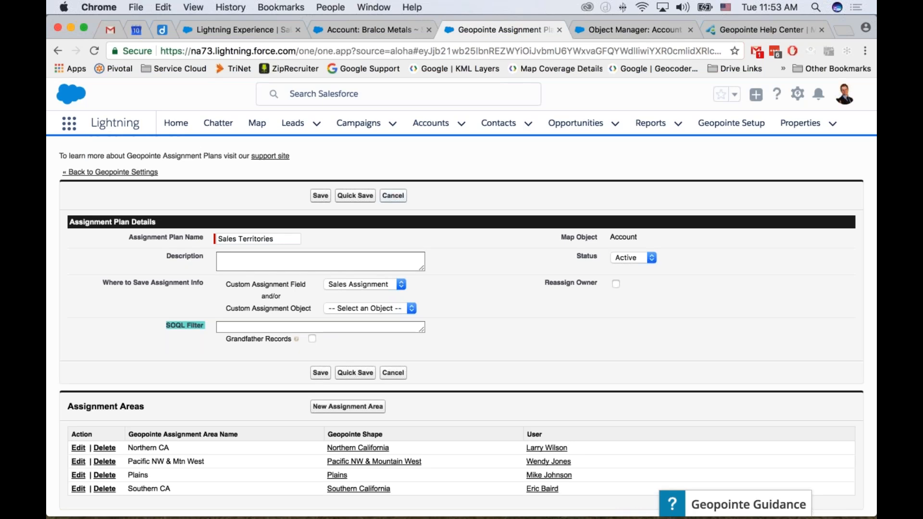
click(394, 195)
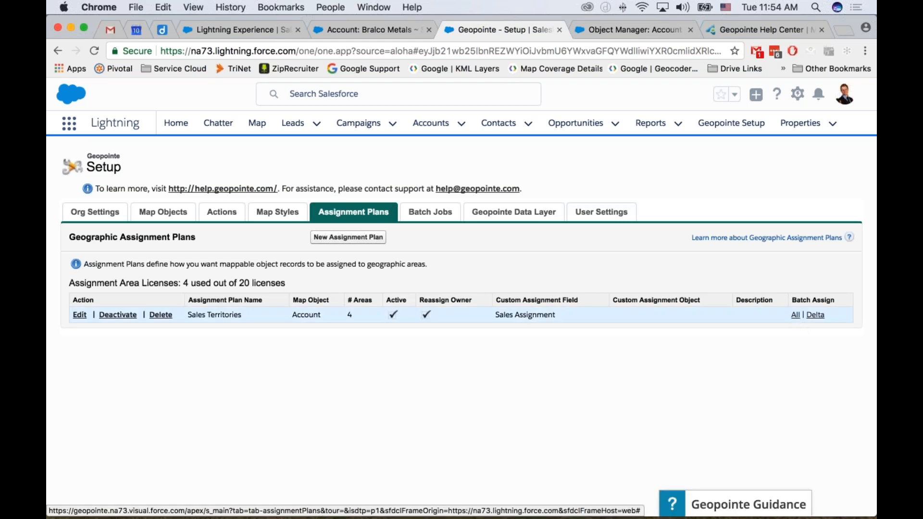
click(775, 30)
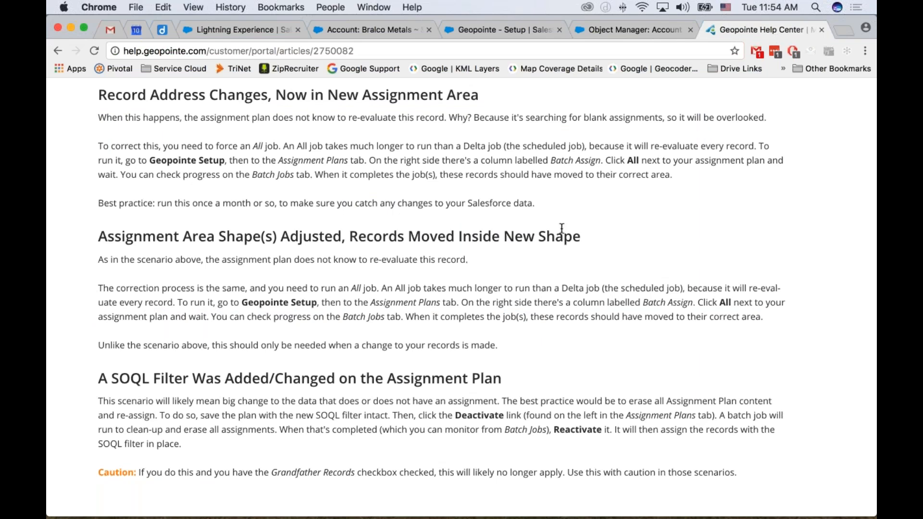
scroll(562, 228, down, 2)
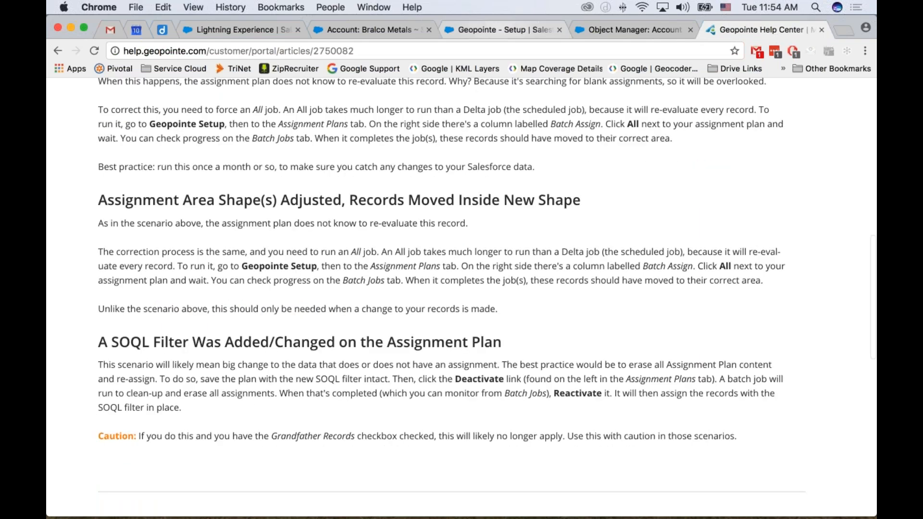
click(500, 30)
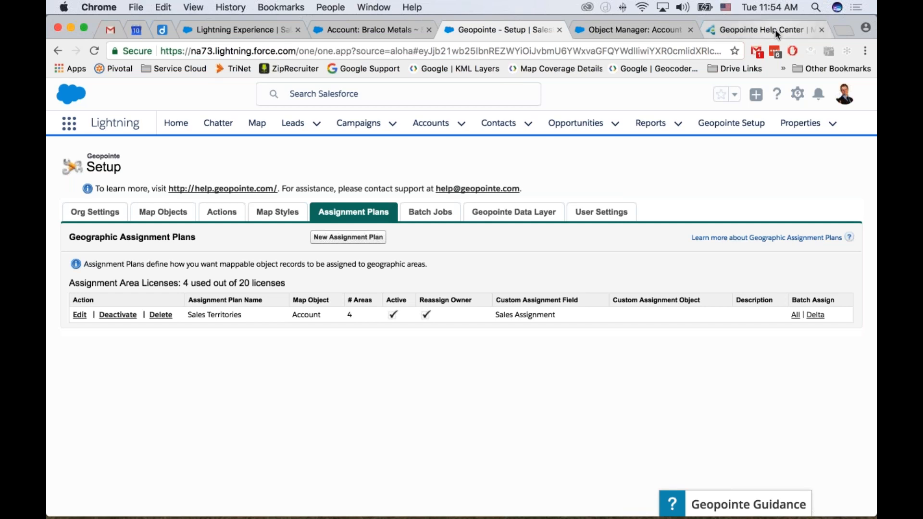
Reread the help article's sections on address changes, adjusted shapes and SOQL filters, and return to the assignment plans list
click(798, 30)
scroll(406, 223, up, 15)
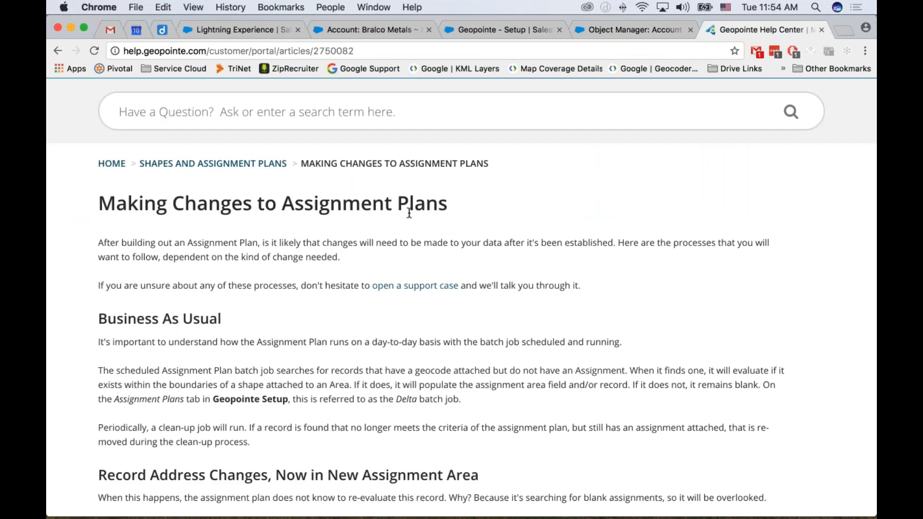
scroll(386, 288, down, 5)
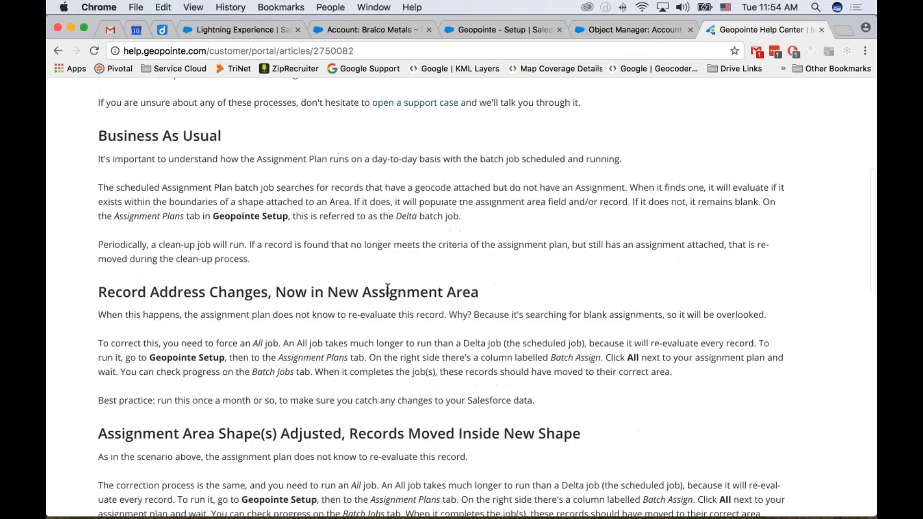
scroll(388, 288, down, 5)
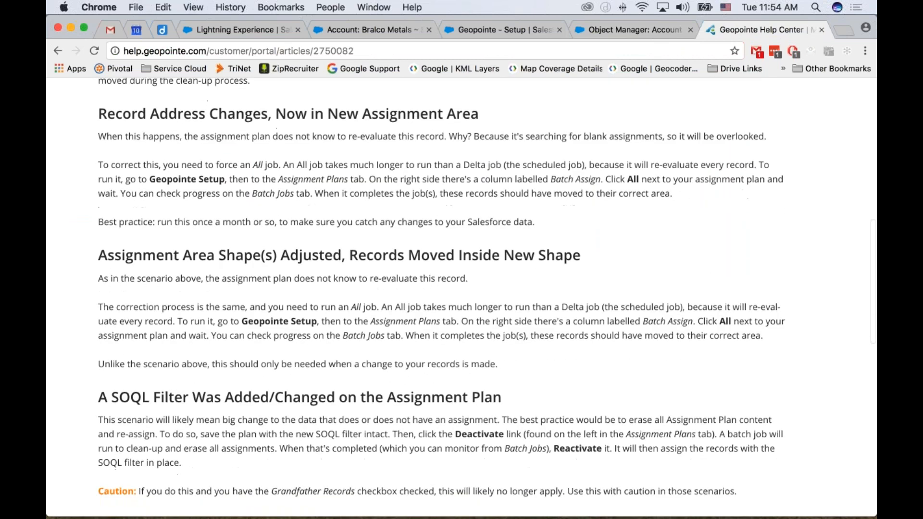
scroll(398, 271, down, 1)
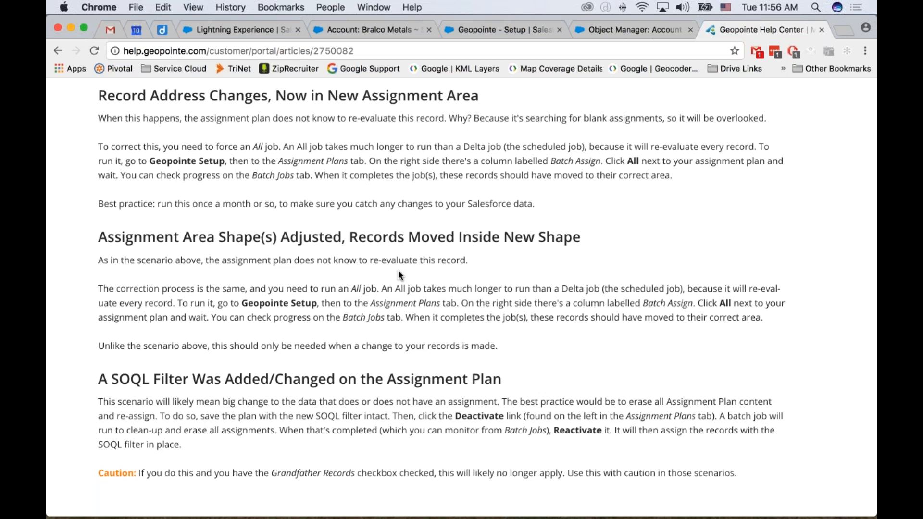
click(498, 25)
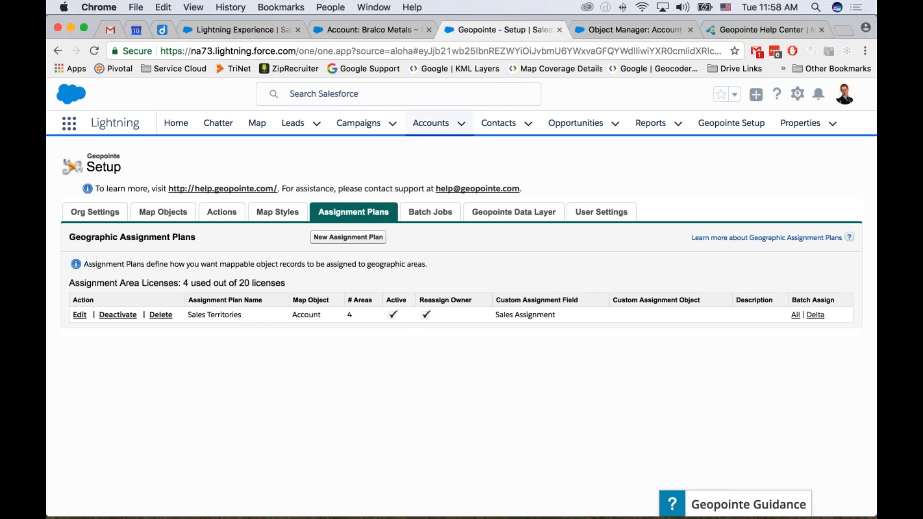
Draw a closed six-point polygon over Texas and northern Mexico on the Geopointe map
click(265, 27)
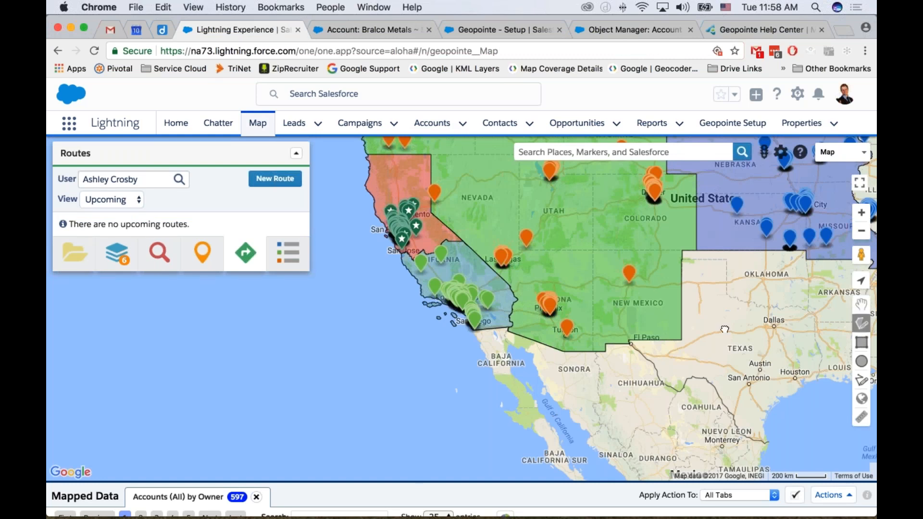
click(737, 299)
click(607, 397)
click(700, 437)
click(699, 356)
click(789, 299)
click(737, 298)
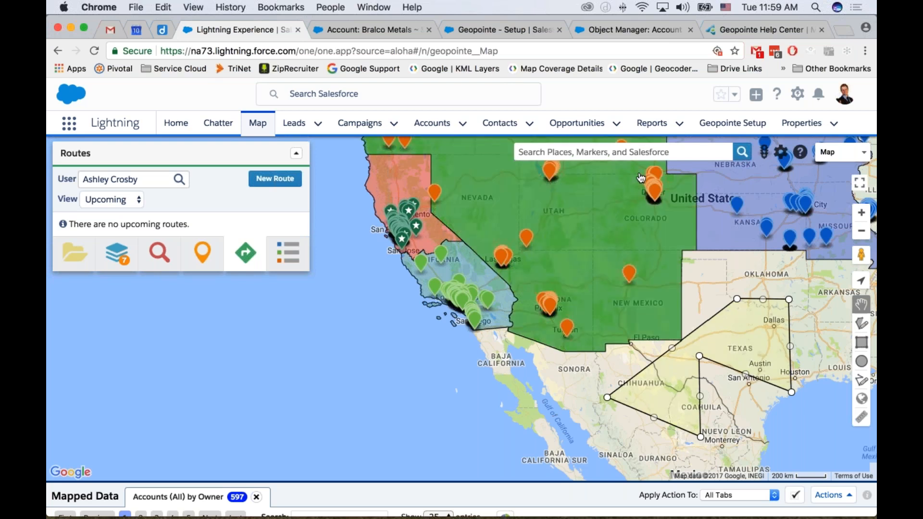
Return to the Geopointe Help Center home page and browse its topics, including Shapes and Assignment Plans
click(770, 32)
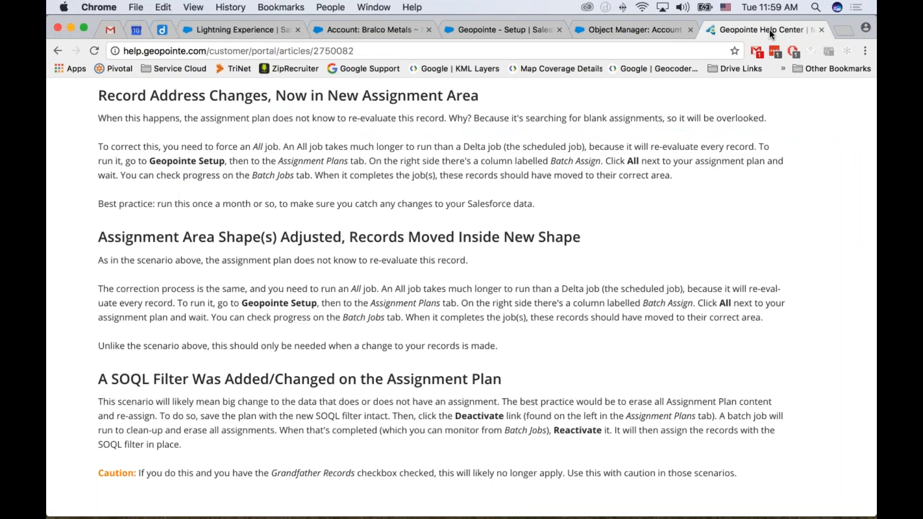
scroll(397, 253, up, 10)
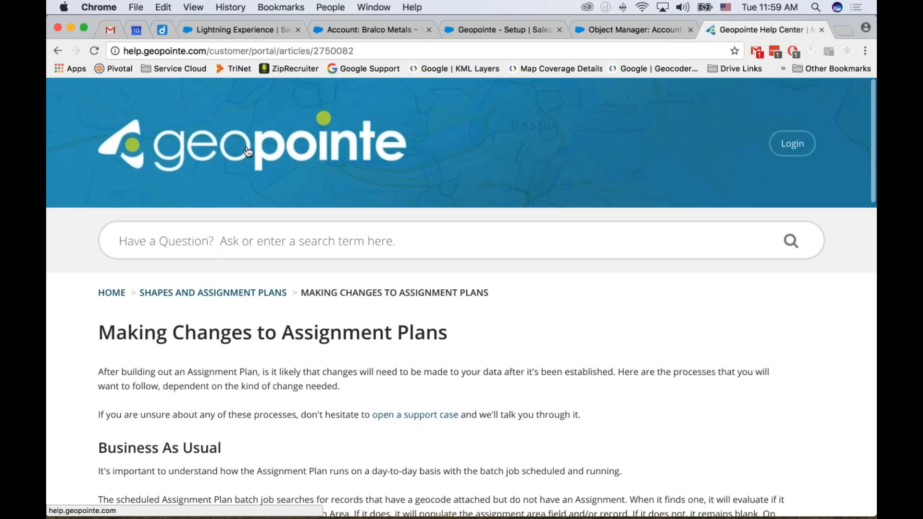
click(249, 151)
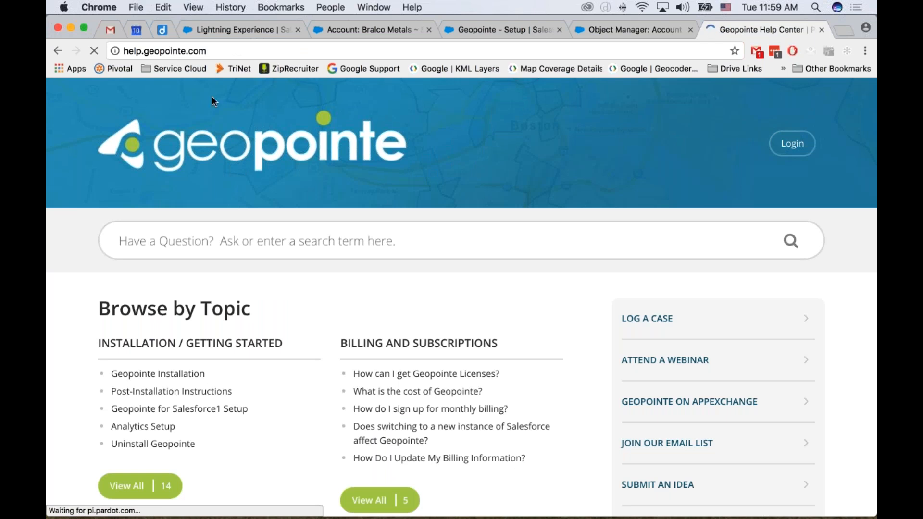
scroll(221, 140, down, 4)
scroll(229, 147, down, 15)
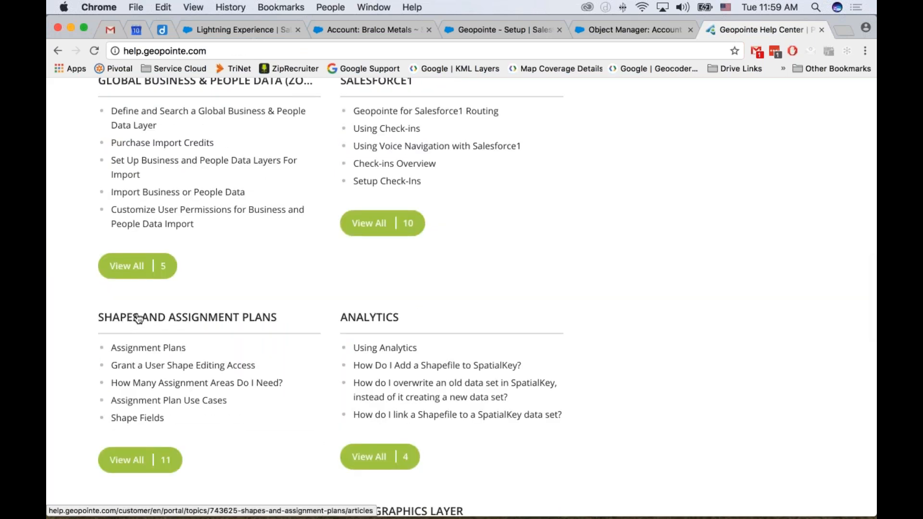
scroll(298, 260, up, 2)
scroll(298, 261, up, 10)
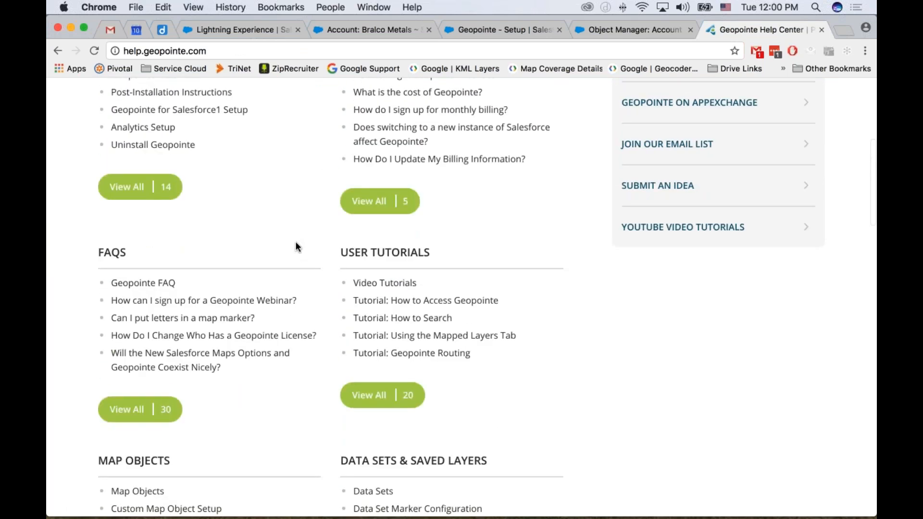
scroll(295, 244, up, 3)
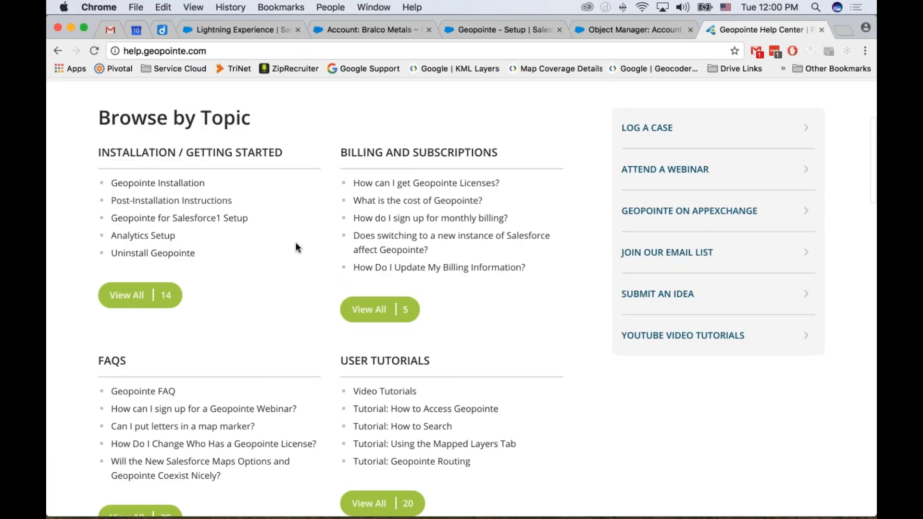
Open the Help Center's Log a Case form and look over its fields
scroll(296, 244, up, 4)
scroll(574, 310, down, 1)
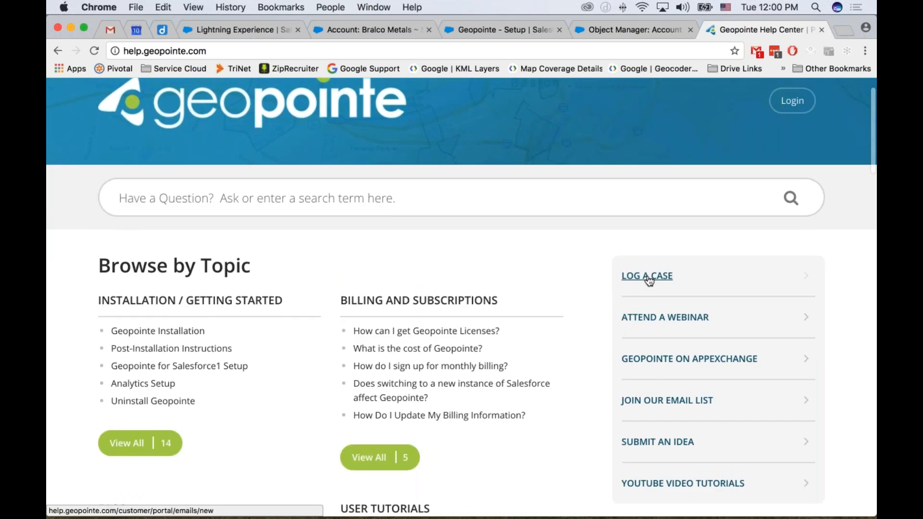
click(648, 278)
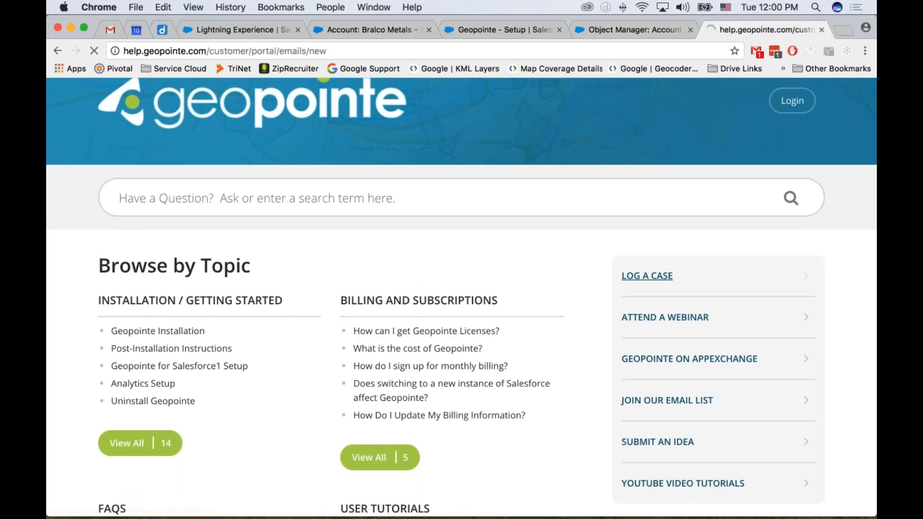
scroll(551, 279, down, 3)
scroll(551, 278, up, 3)
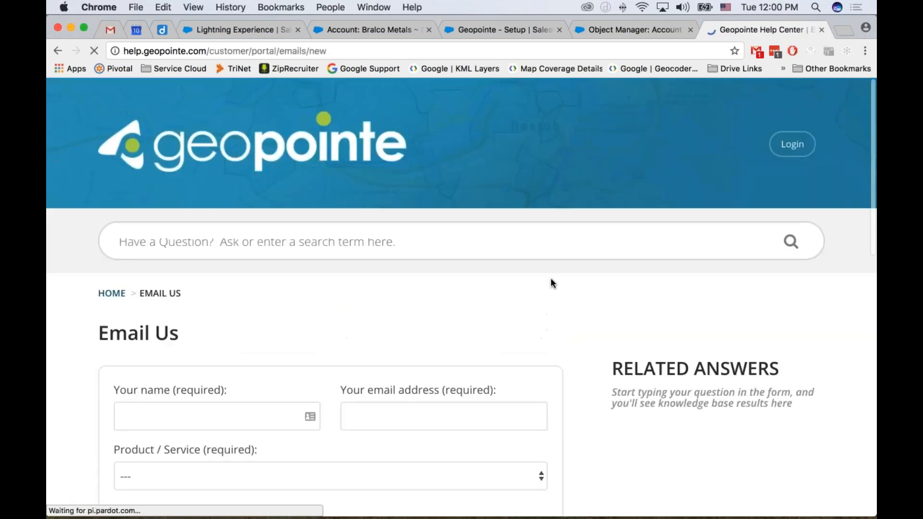
Go to geopointe.com and open the Webinars page from its resources
click(486, 49)
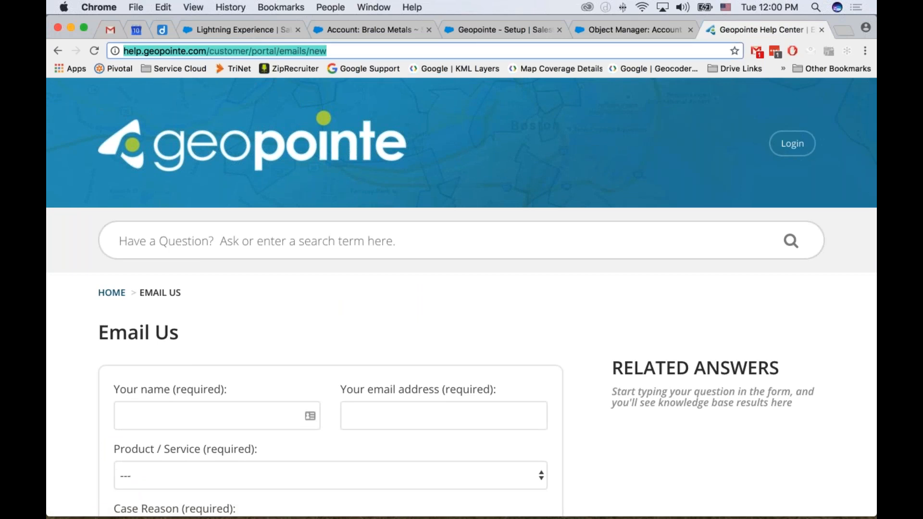
text(geopointe.com)
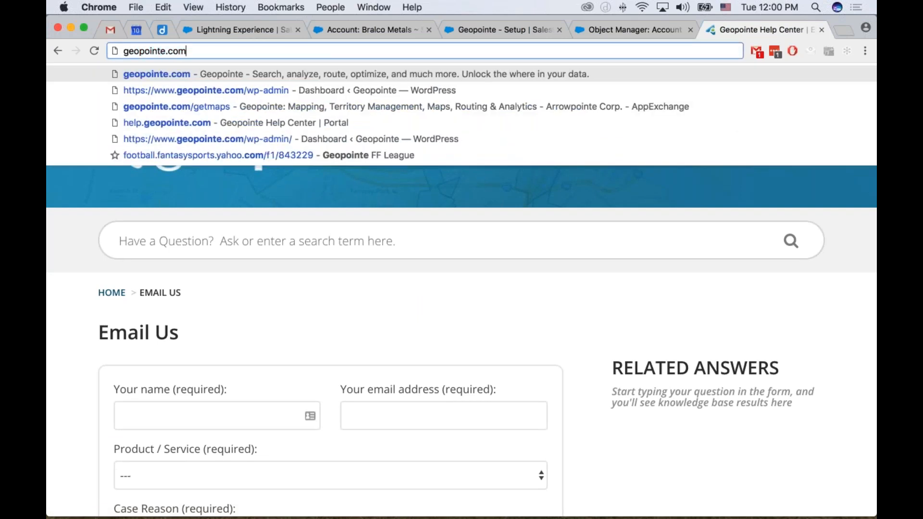
key(Return)
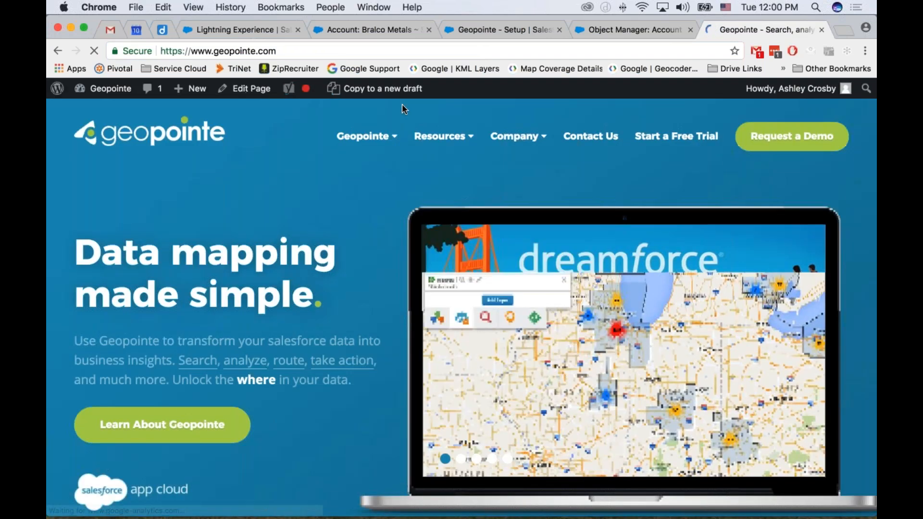
mouse_move(449, 138)
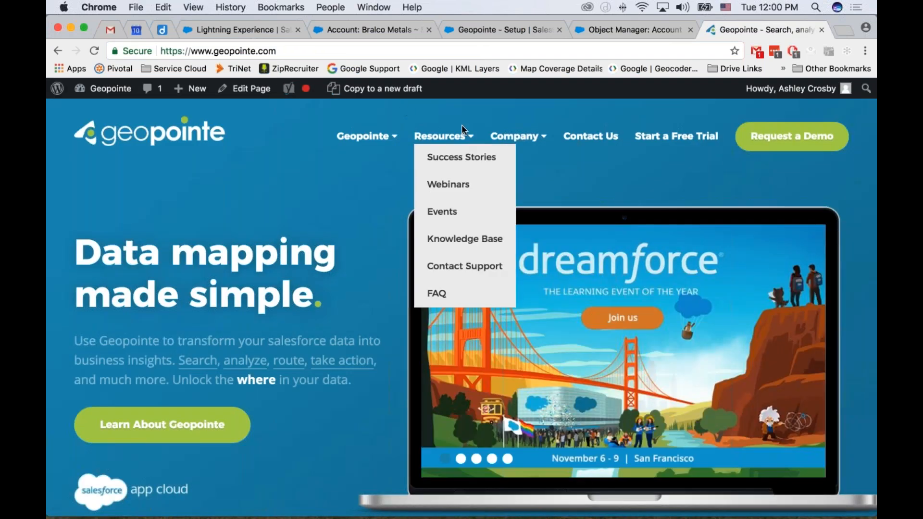
click(457, 189)
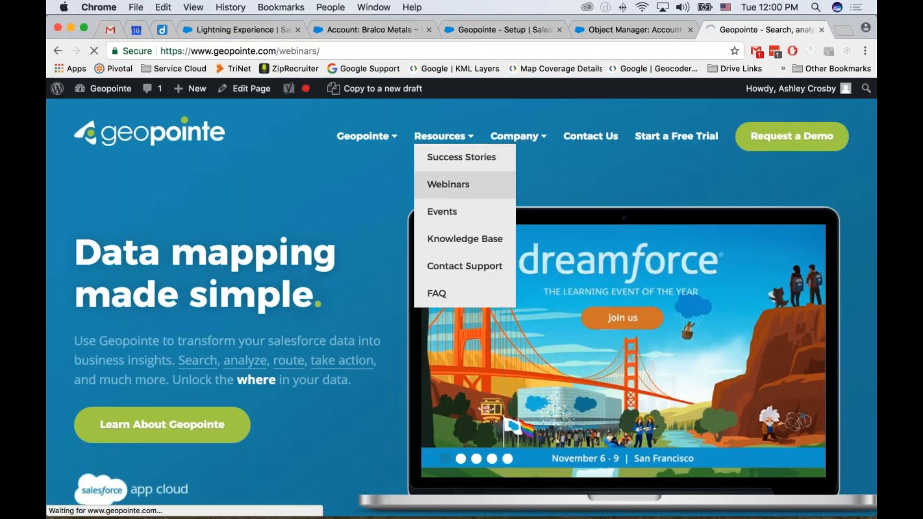
Review the full Webinar List, from the upcoming October 2017 sessions to the recorded ones, and return to its beginning
scroll(406, 211, down, 5)
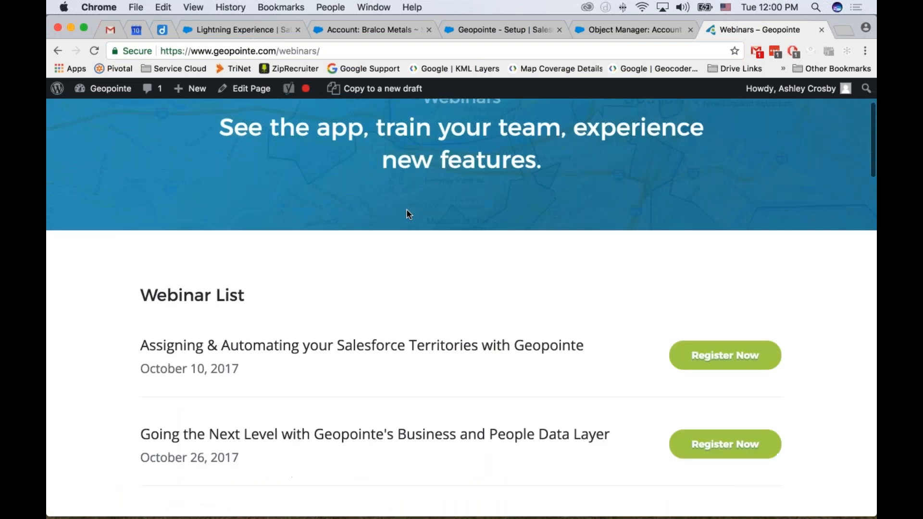
scroll(407, 214, down, 3)
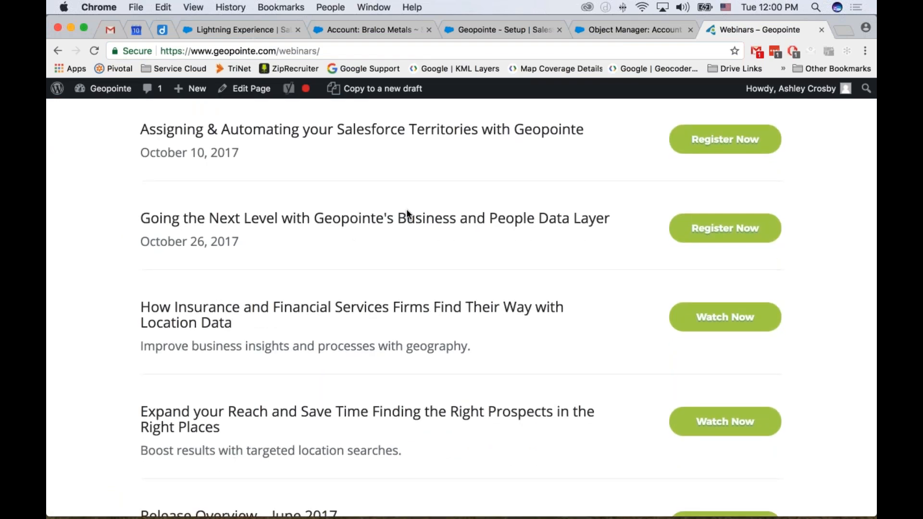
scroll(407, 214, up, 1)
scroll(407, 214, down, 4)
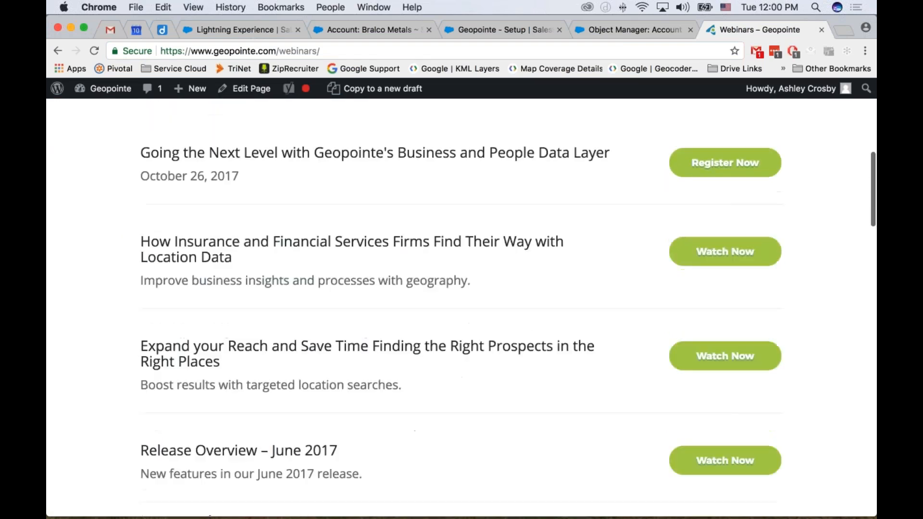
scroll(461, 308, down, 8)
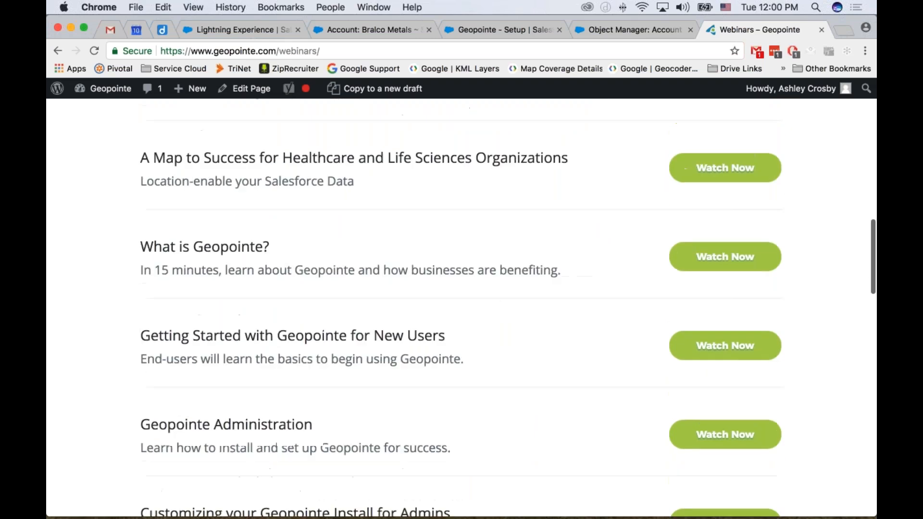
scroll(461, 308, down, 11)
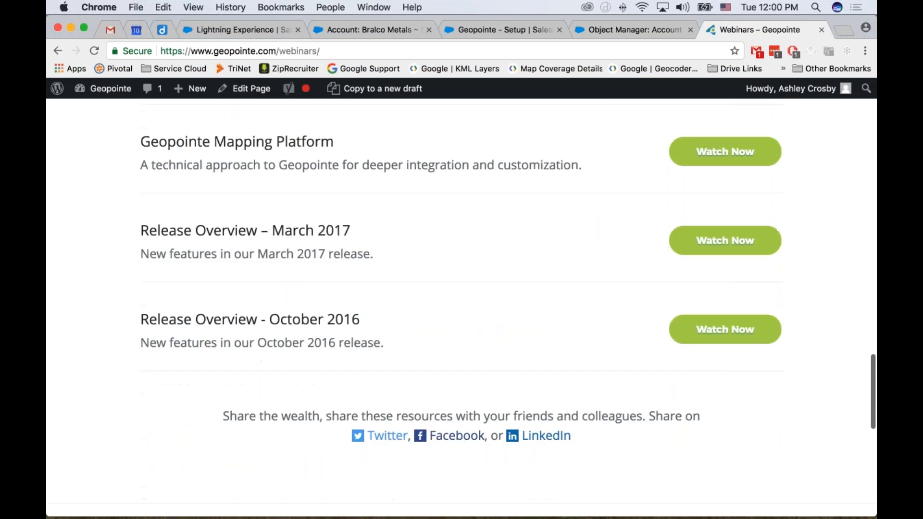
scroll(460, 307, up, 9)
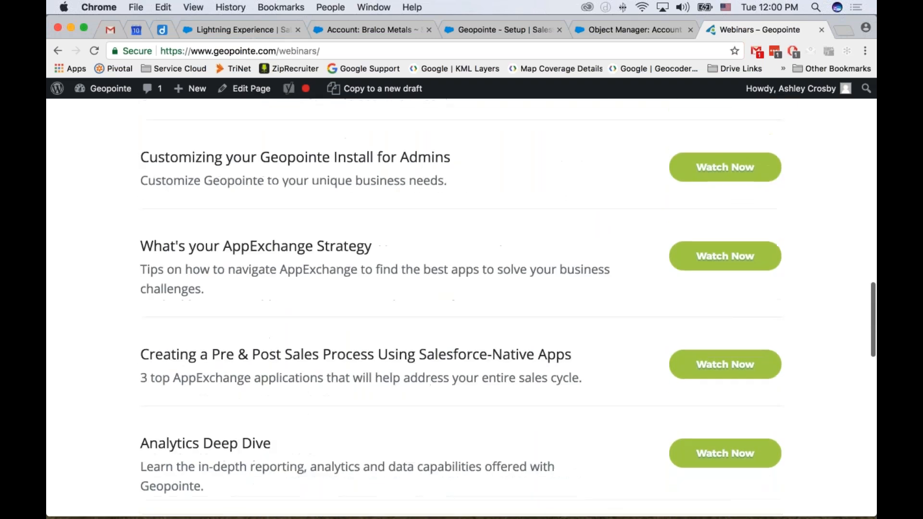
scroll(461, 308, up, 13)
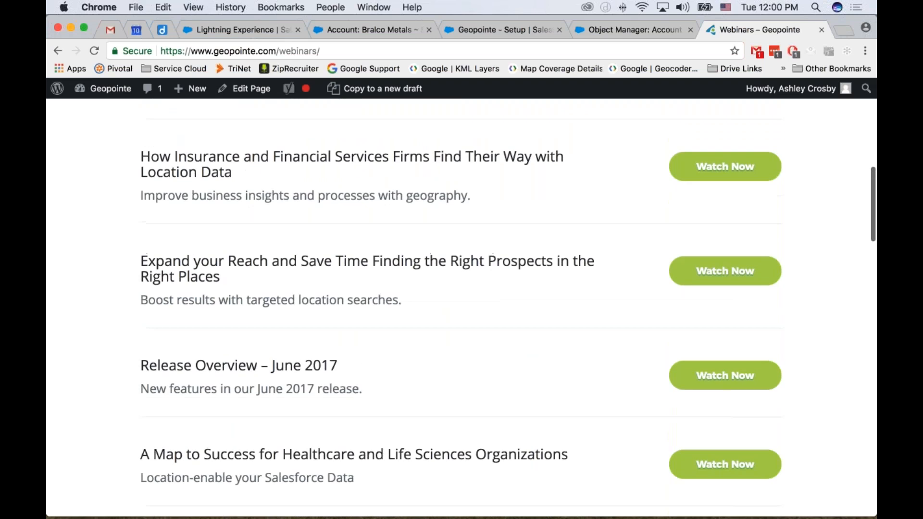
scroll(460, 308, up, 6)
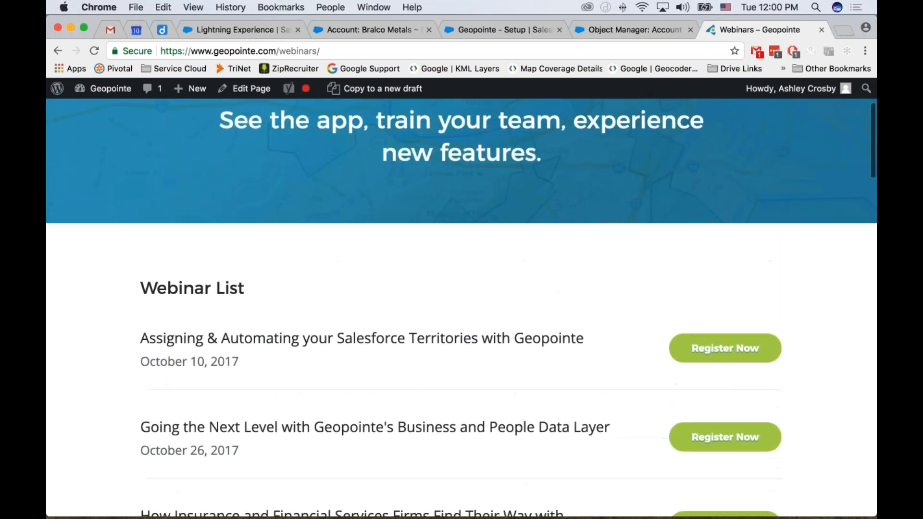
scroll(482, 192, up, 2)
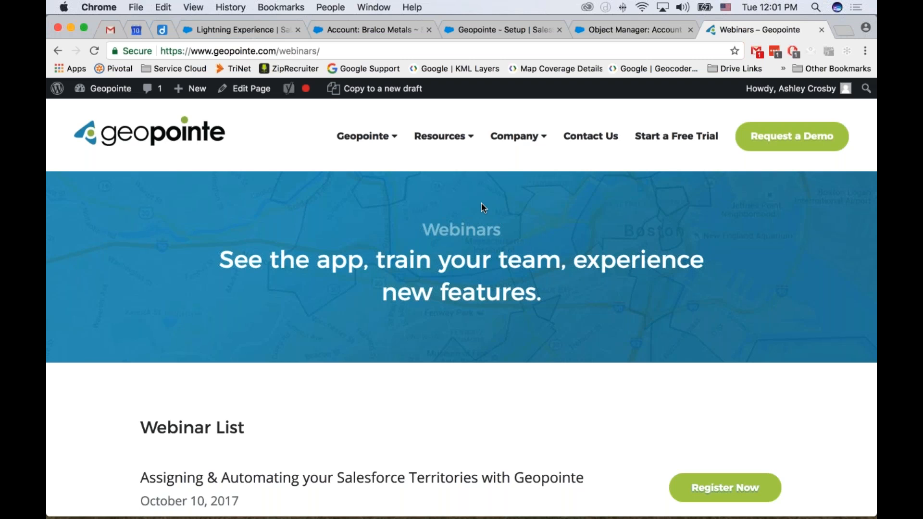
Switch to the Geopointe Admin presentation in Google Slides and advance from the Questions slide to Stay in Touch
key(ctrl+Right)
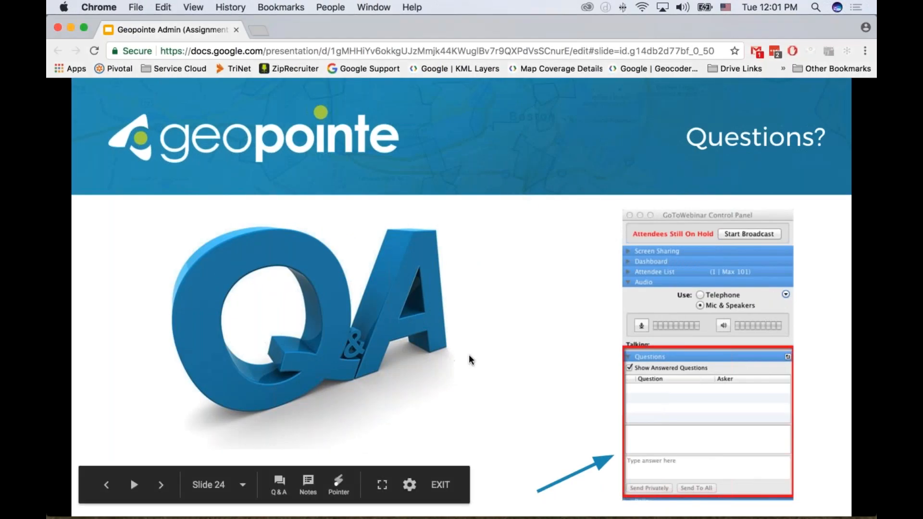
key(Right)
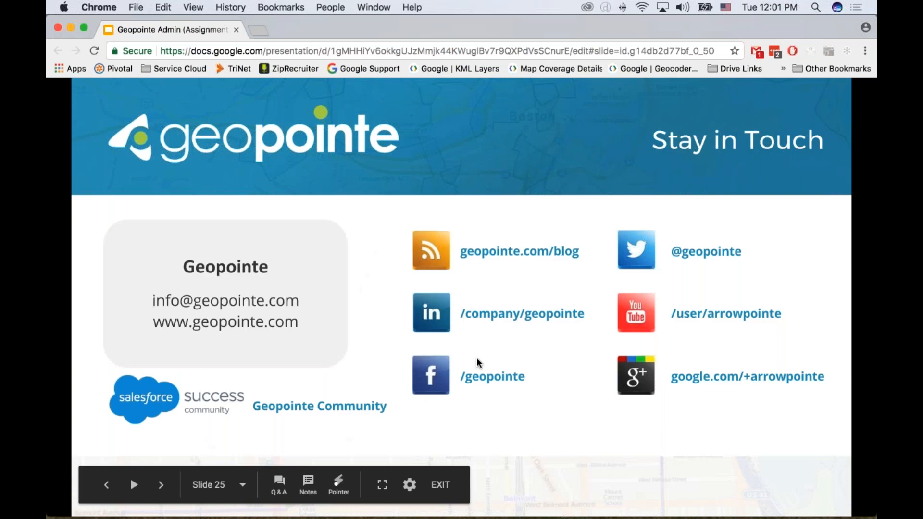